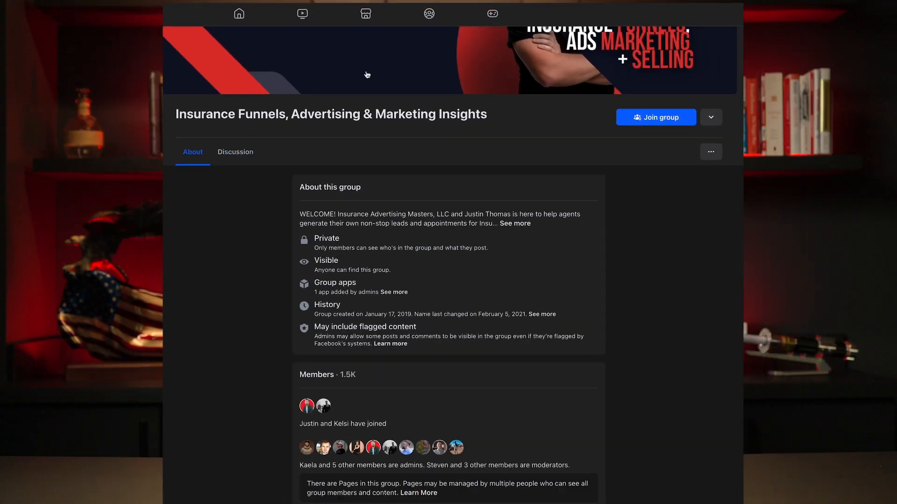
Request to join the Insurance Funnels, Advertising & Marketing Insights group from its About page.
click(635, 115)
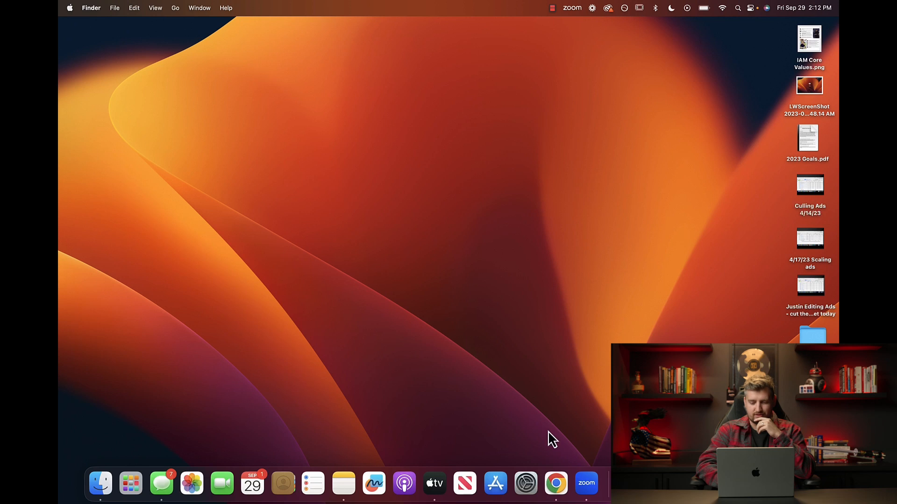
Open and close a new Chrome window from the Dock, then launch Safari from Launchpad.
right_click(559, 493)
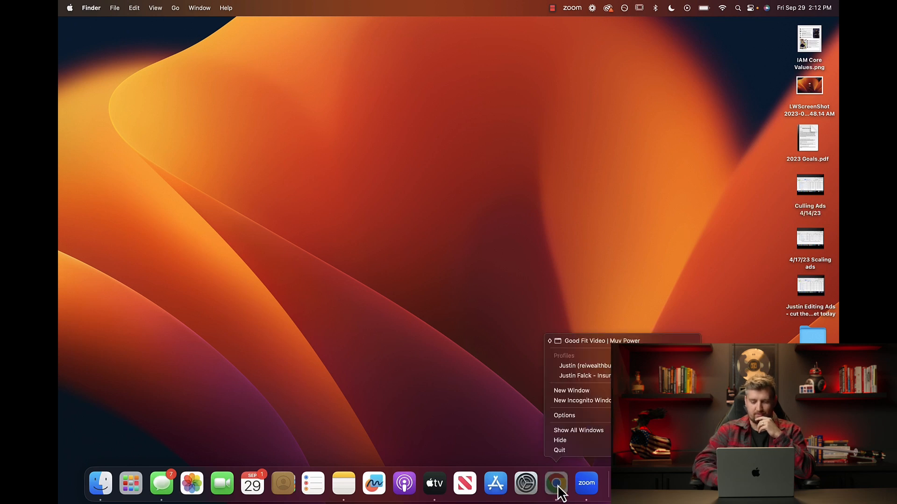
click(588, 394)
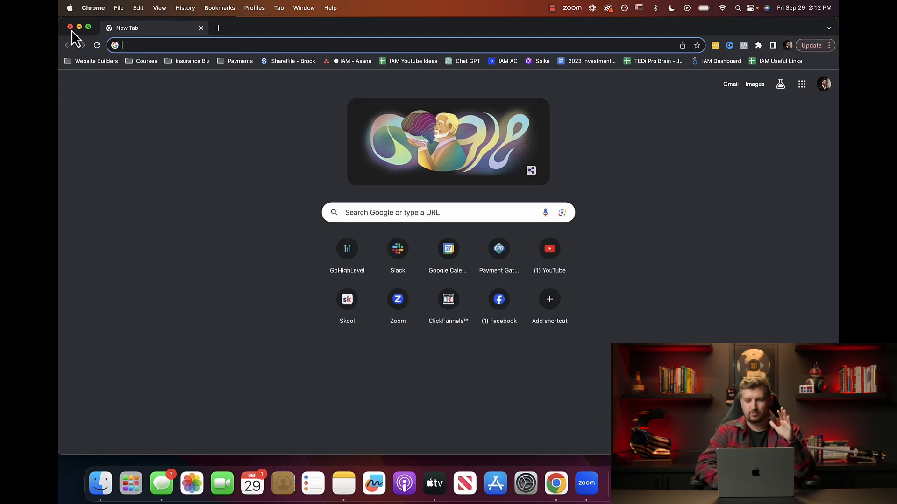
click(70, 27)
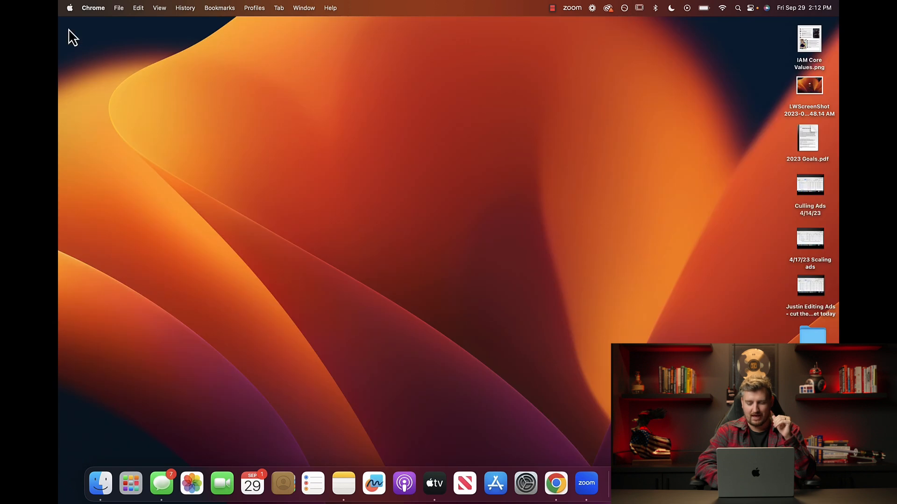
key(F4)
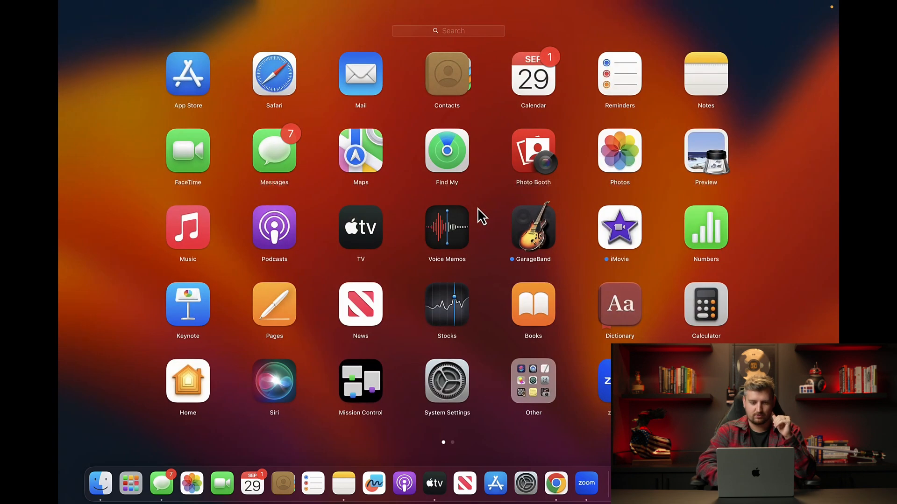
click(279, 83)
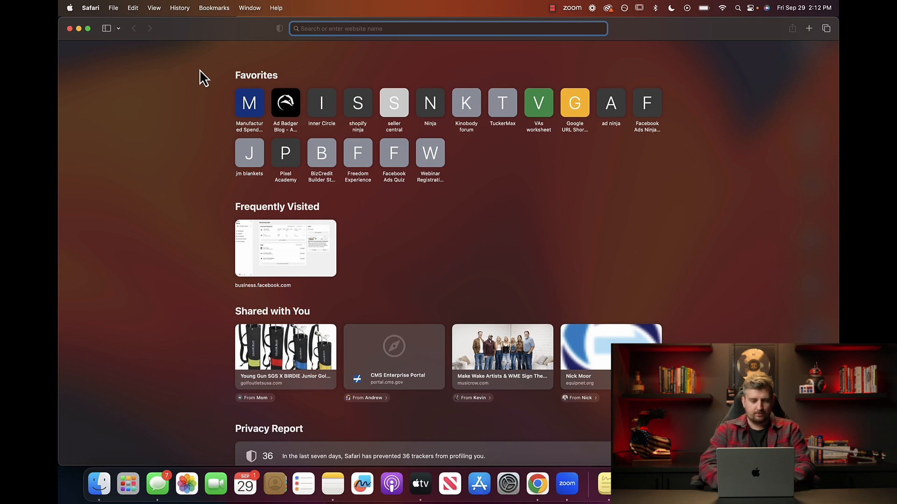
Load business.facebook.com in Safari to reach the Meta Business Suite Home page.
text(business.facebook.com)
key(Return)
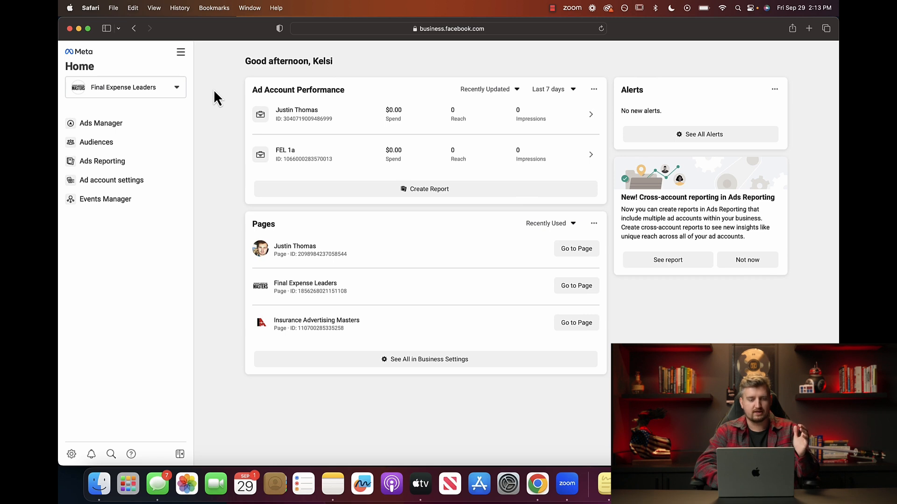
Go to Ads Manager through All tools and show the Campaigns list.
click(302, 112)
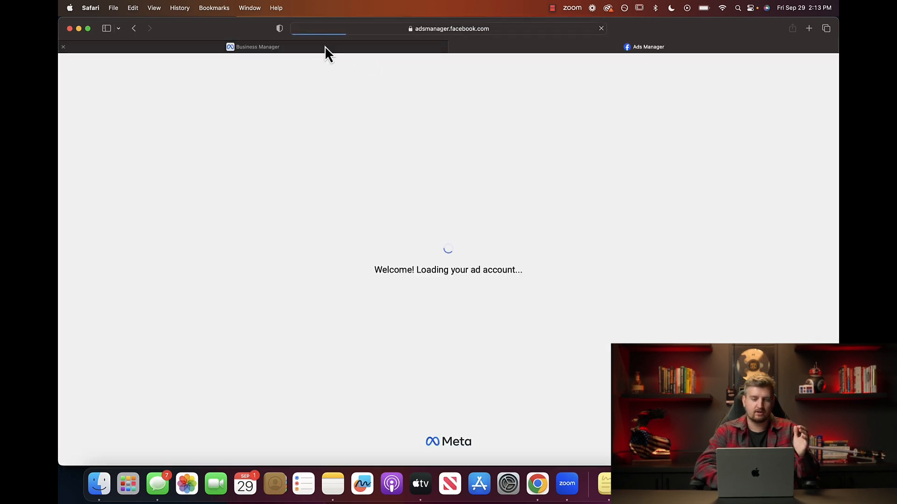
click(325, 46)
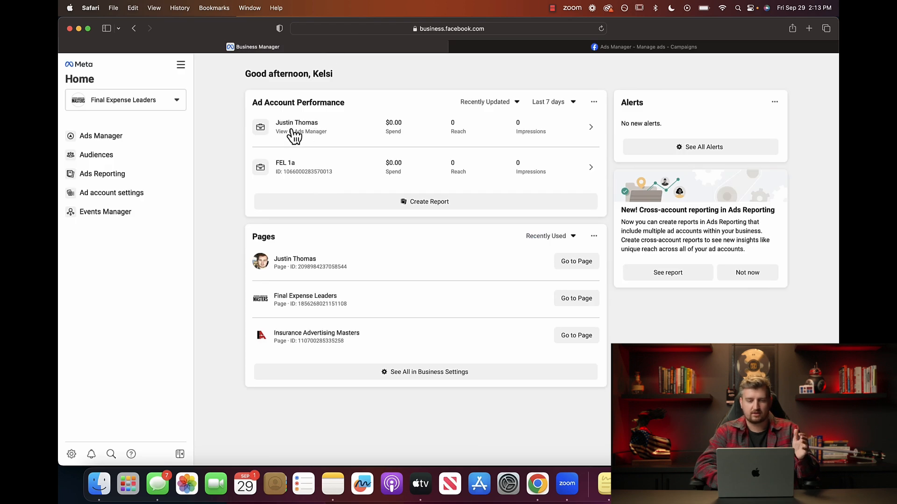
click(181, 65)
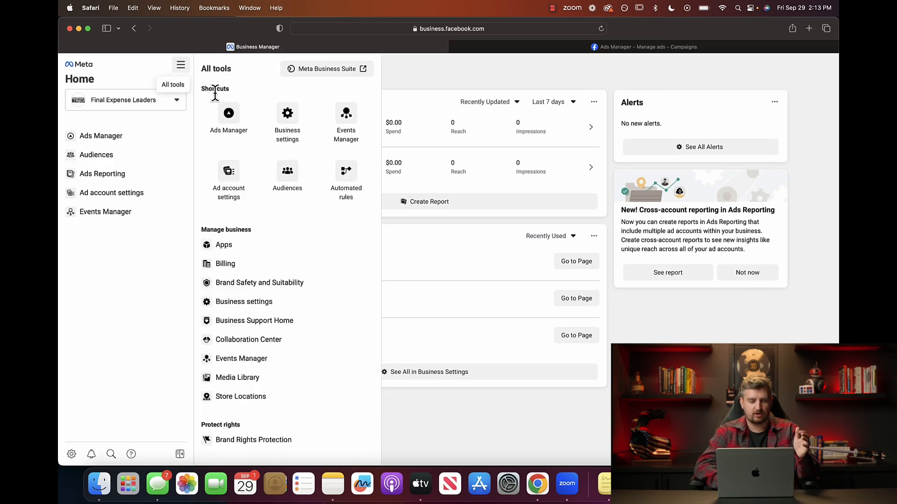
click(227, 121)
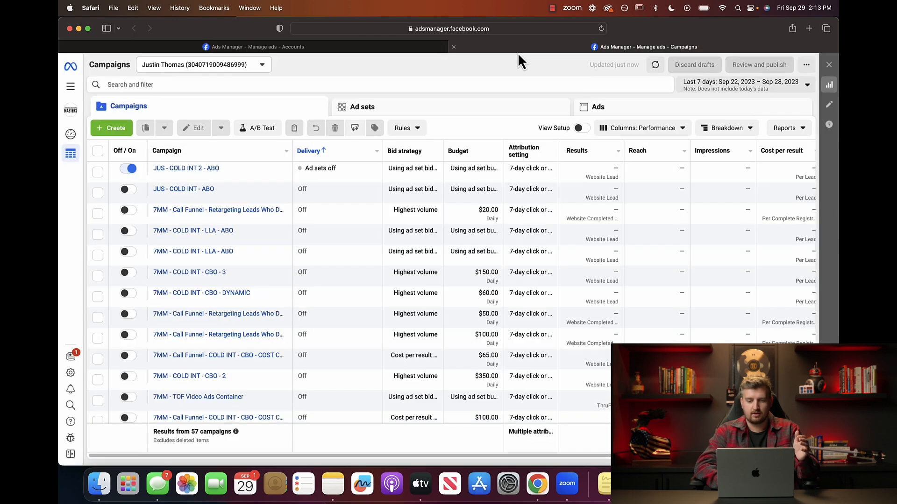
click(454, 47)
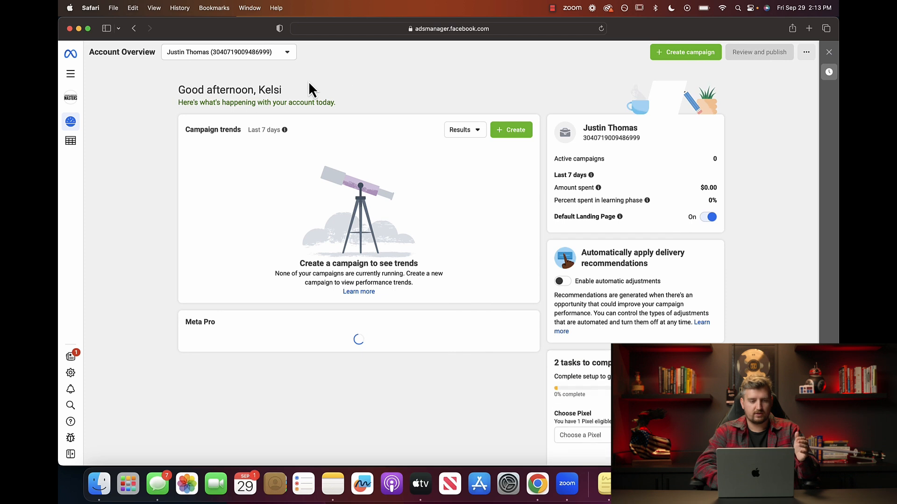
click(71, 141)
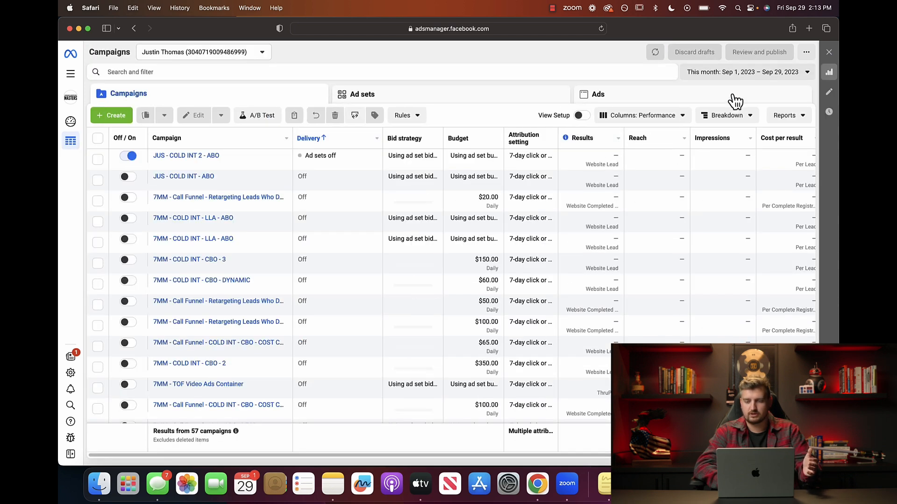
Set the reporting date range to Maximum and review all 57 campaigns.
click(810, 75)
click(794, 115)
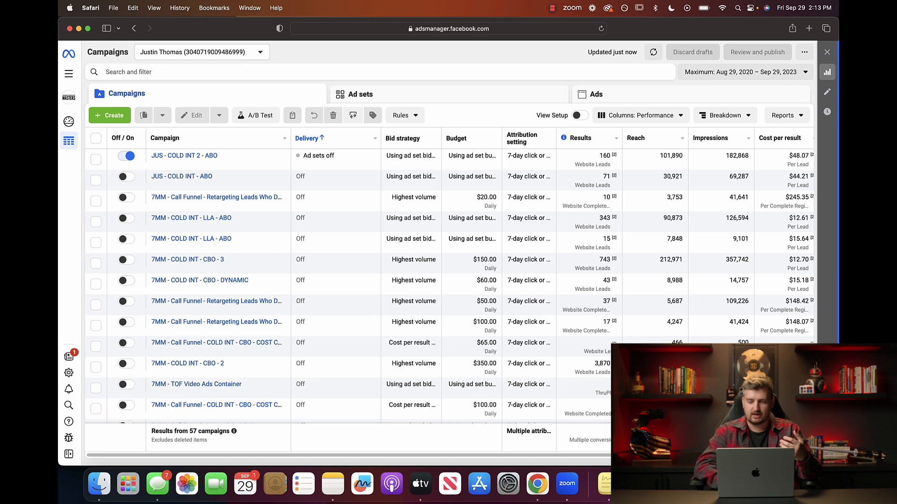
scroll(210, 385, down, 1)
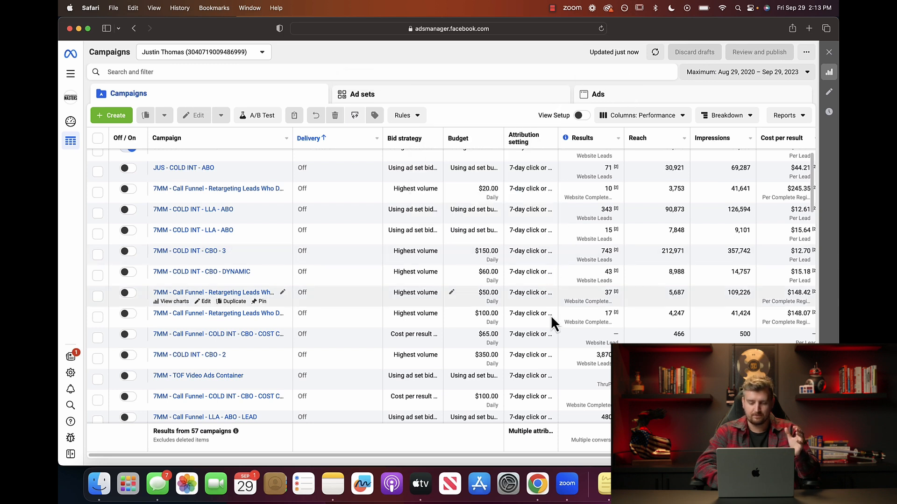
scroll(553, 333, right, 5)
scroll(553, 333, left, 2)
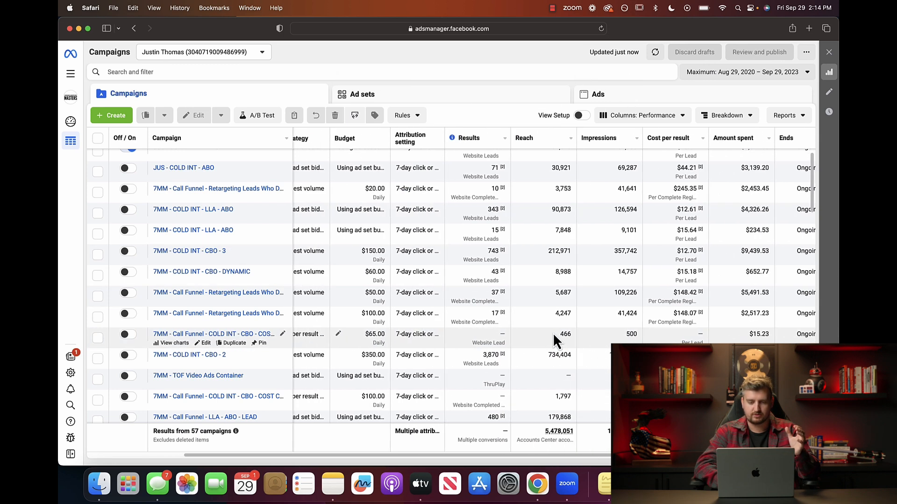
scroll(553, 332, up, 1)
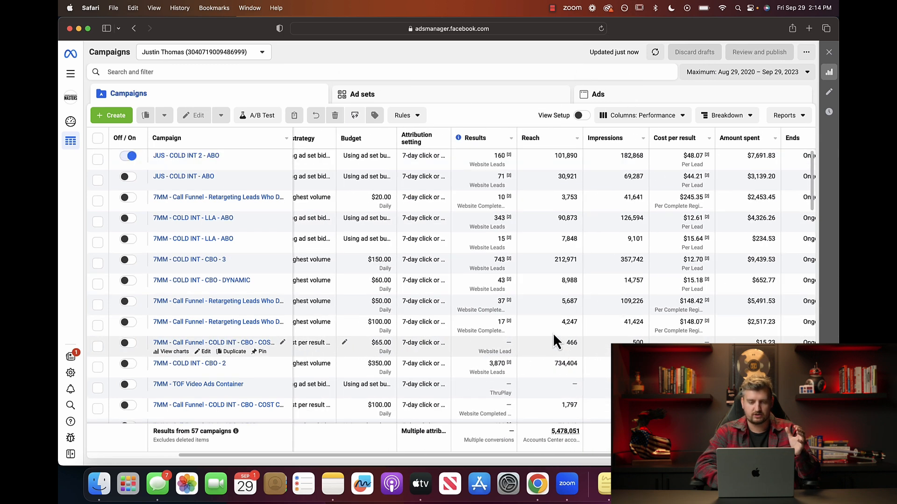
Start a new Auction campaign with Leads as the objective.
click(115, 117)
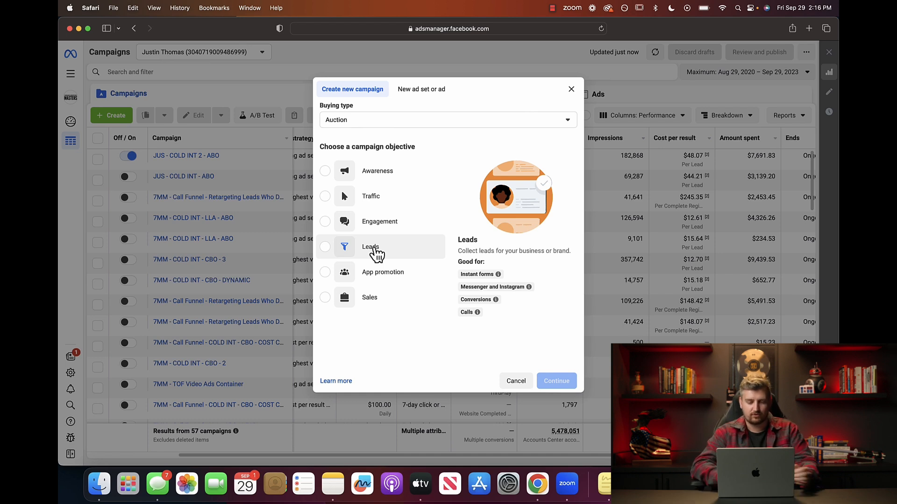
click(326, 248)
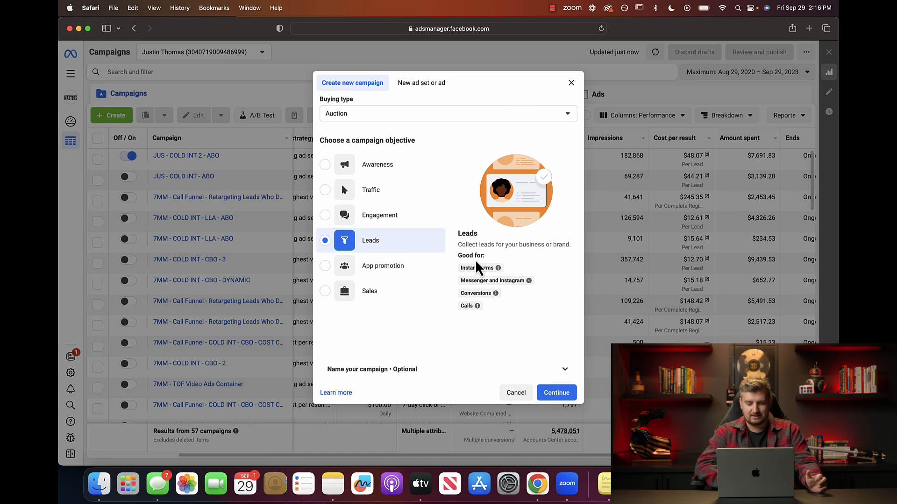
mouse_move(488, 268)
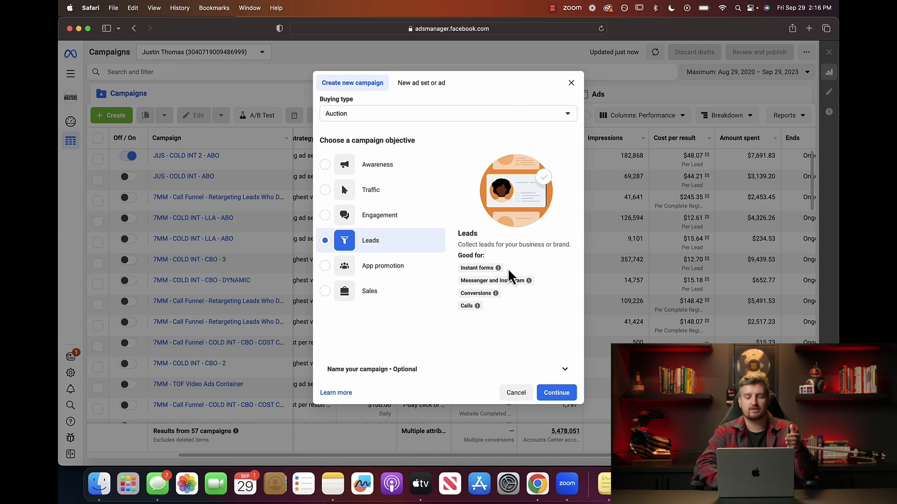
Choose the Manual leads campaign setup to create the draft campaign, ad set and ad.
click(557, 393)
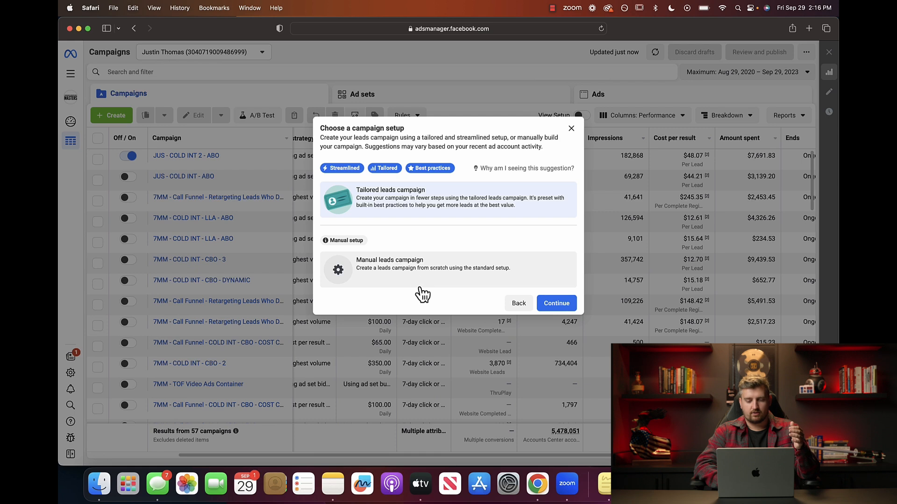
click(412, 273)
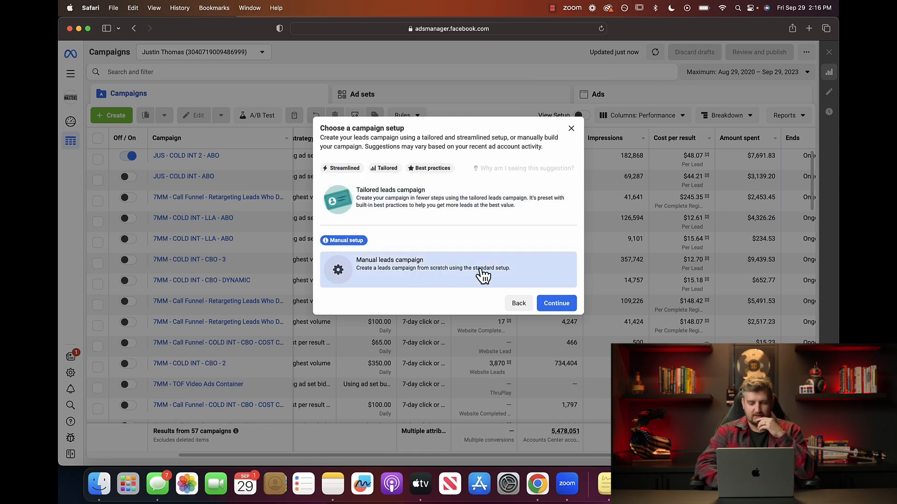
click(558, 304)
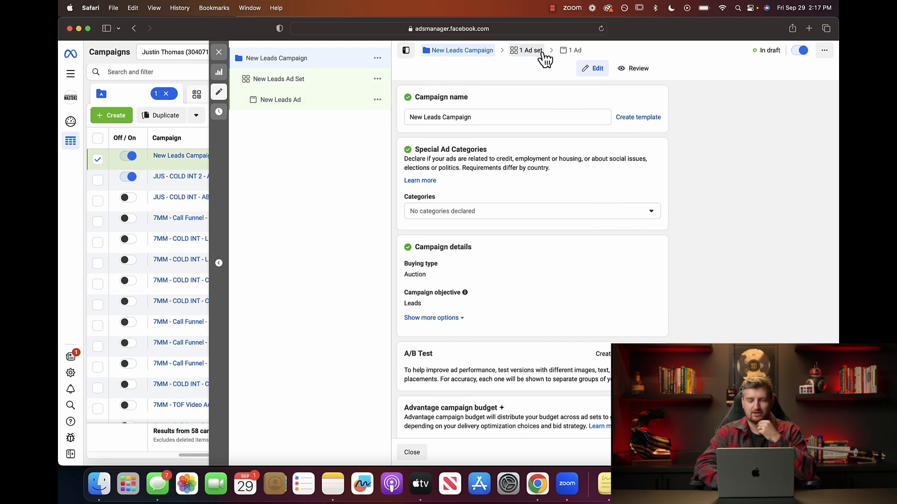
Append ' - oct 2023' to make the campaign name 'New Leads Campaign - oct 2023'.
click(476, 117)
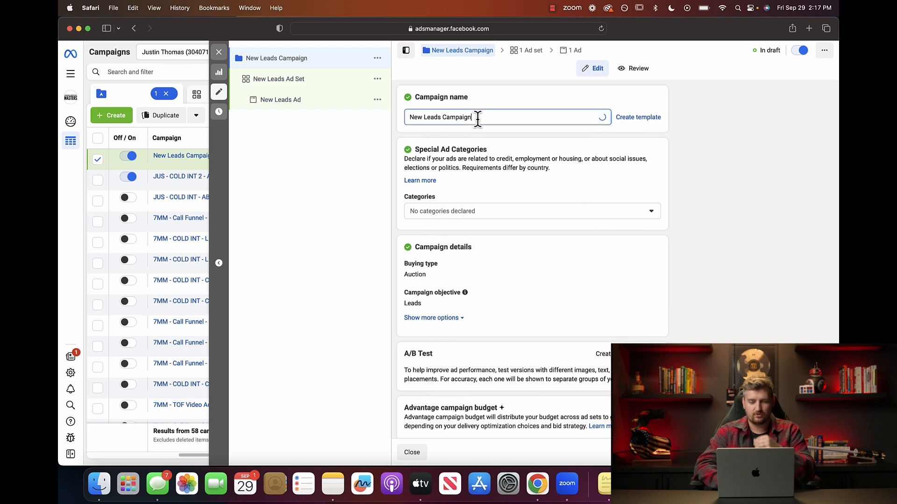
key(super+a)
click(483, 116)
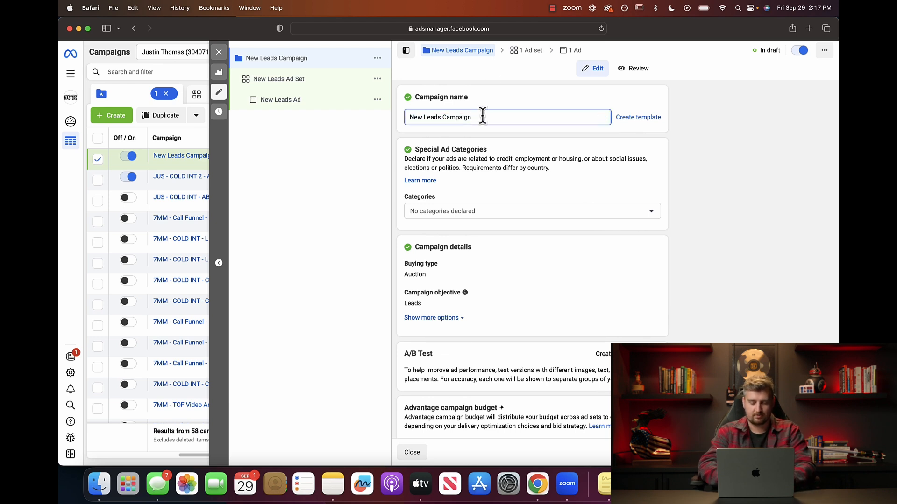
text(- )
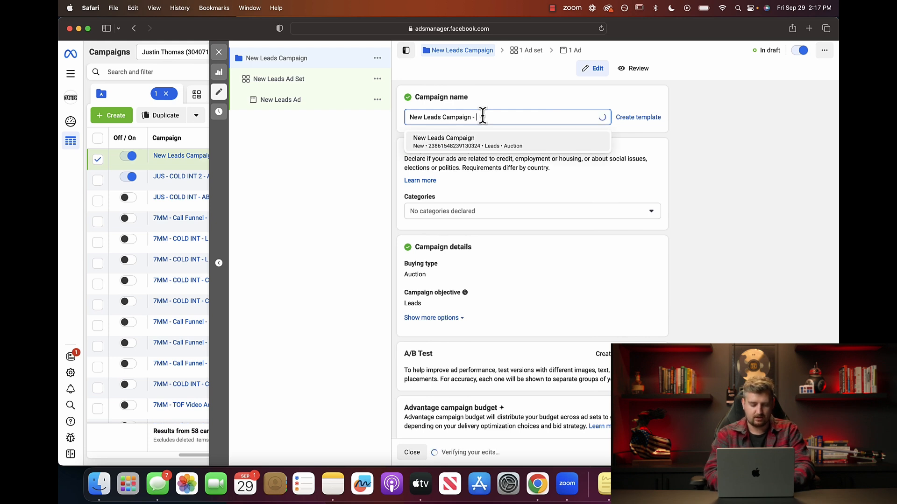
text(oct)
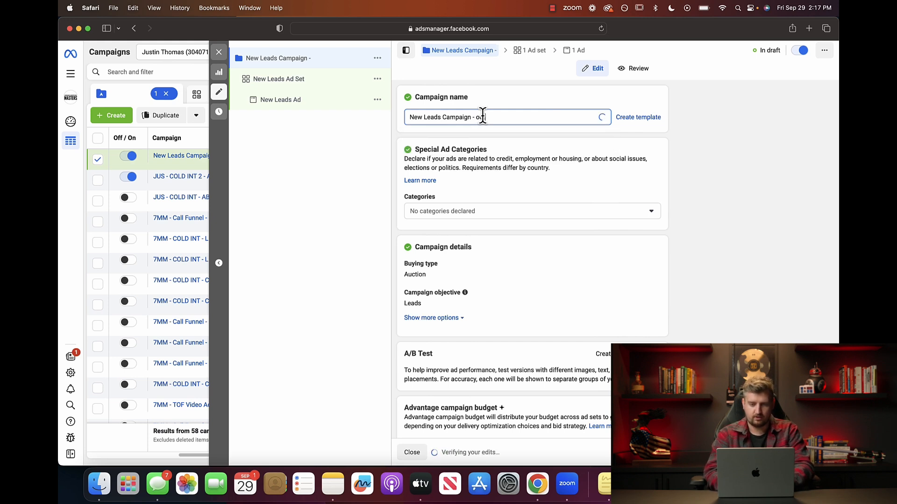
text( 2023)
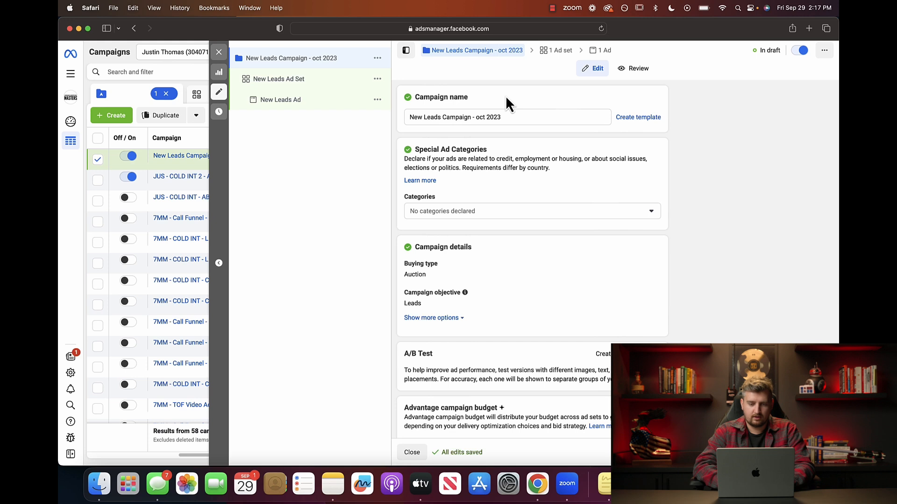
scroll(505, 96, down, 1)
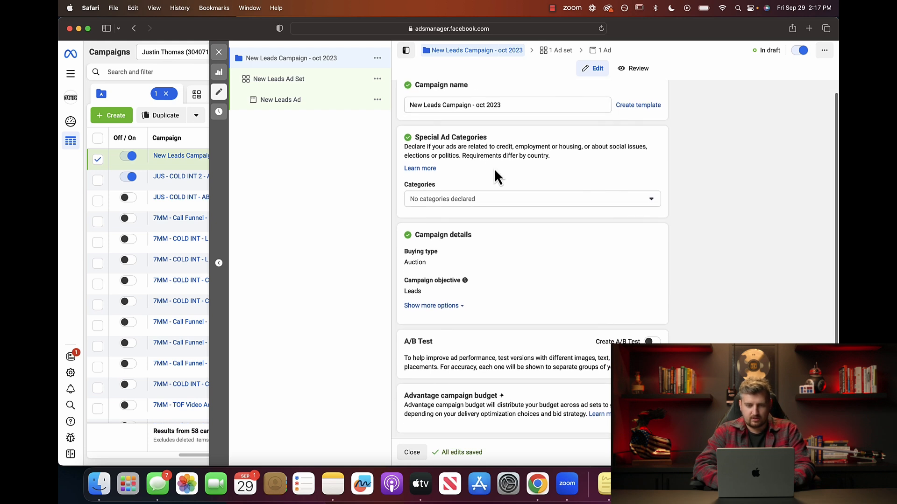
Open the Special Ad Categories dropdown to view Credit, Employment, Housing and Social Issues.
click(514, 202)
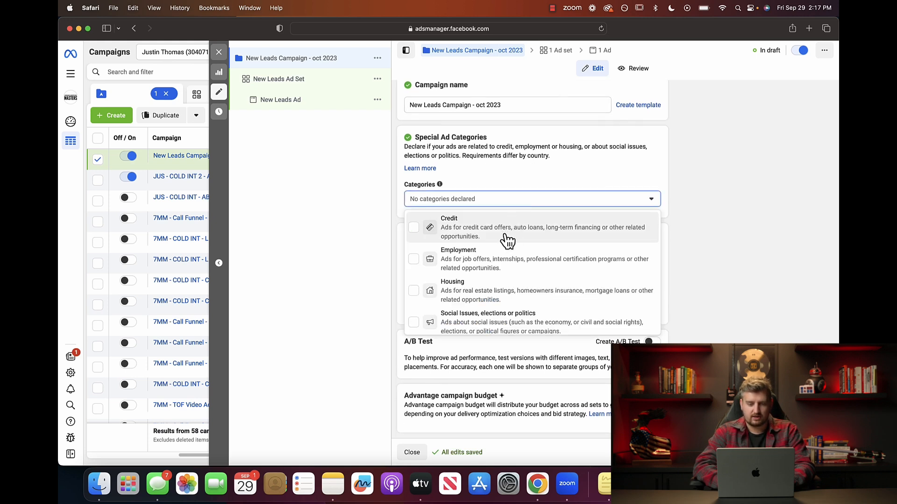
scroll(502, 255, down, 1)
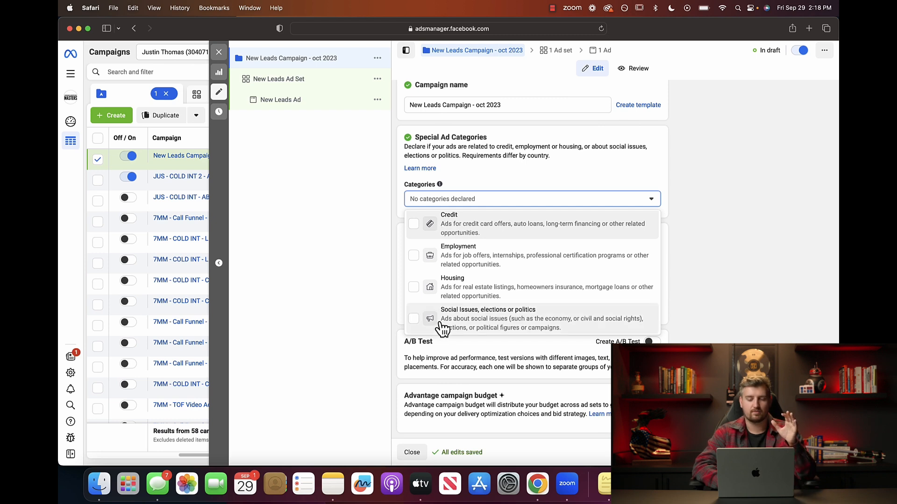
Close the Categories list, leaving 'No categories declared'.
click(403, 216)
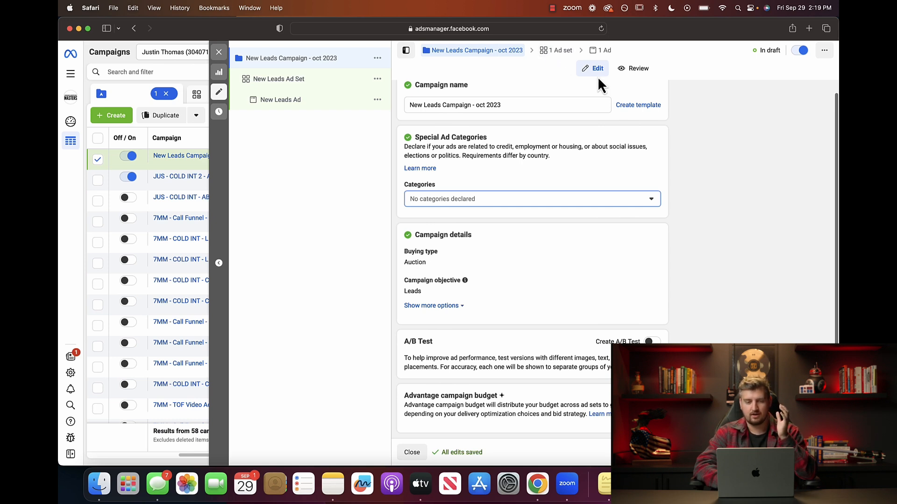
Open New Leads Ad Set and rename it to 'ad set 1'.
click(278, 78)
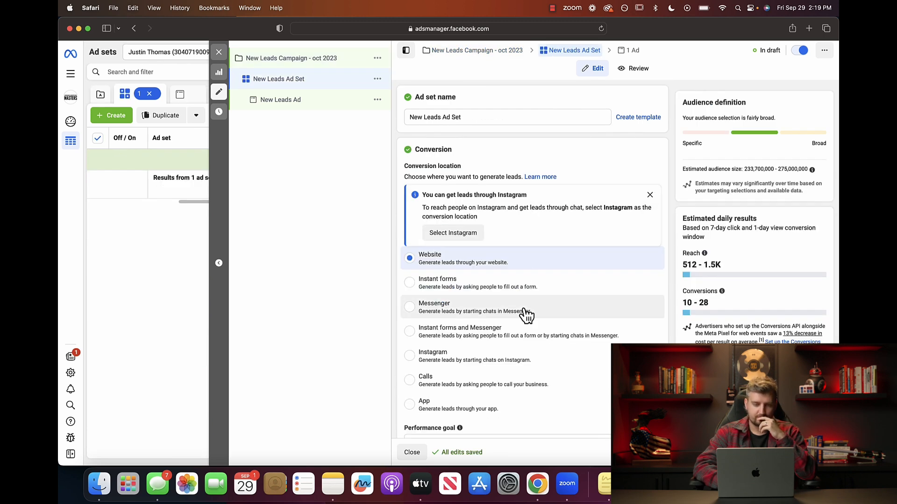
triple_click(473, 117)
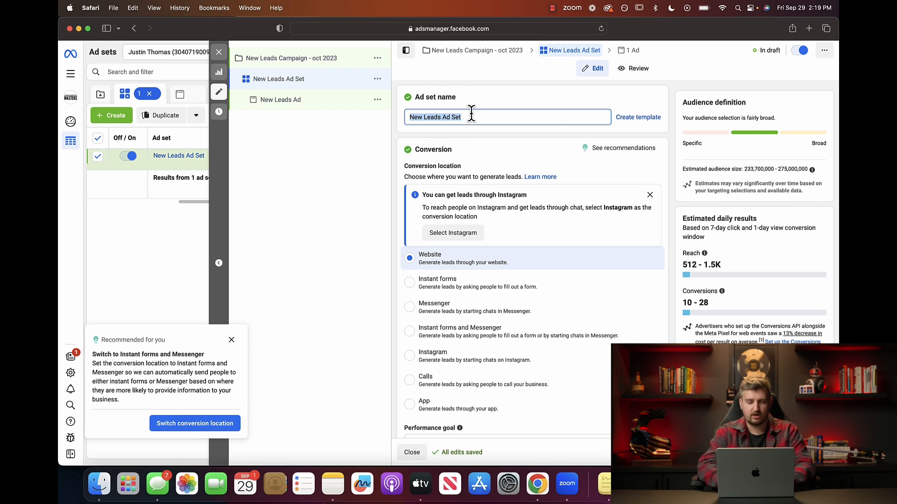
text(sd)
key(BackSpace)
key(BackSpace)
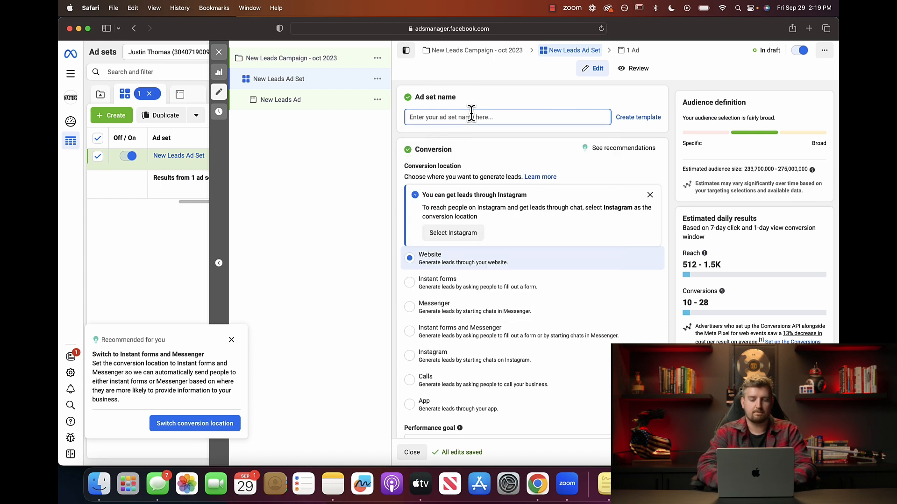
click(472, 117)
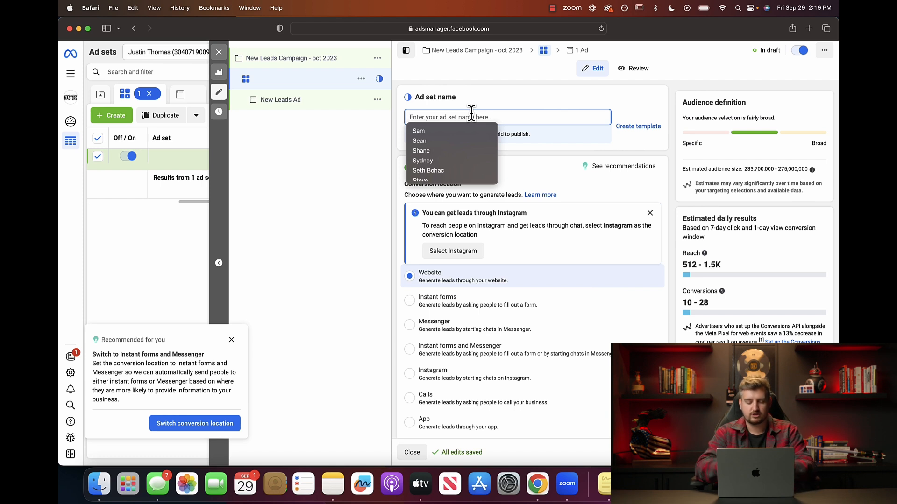
text(ad s)
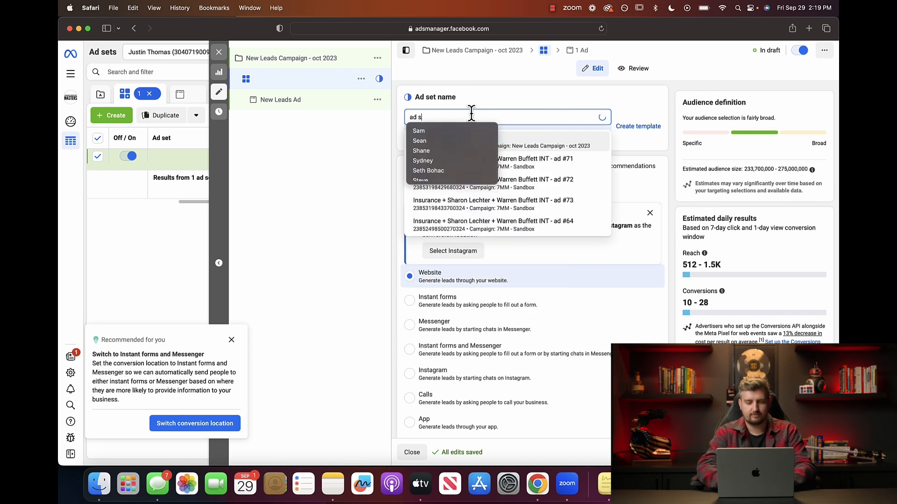
text(et 1)
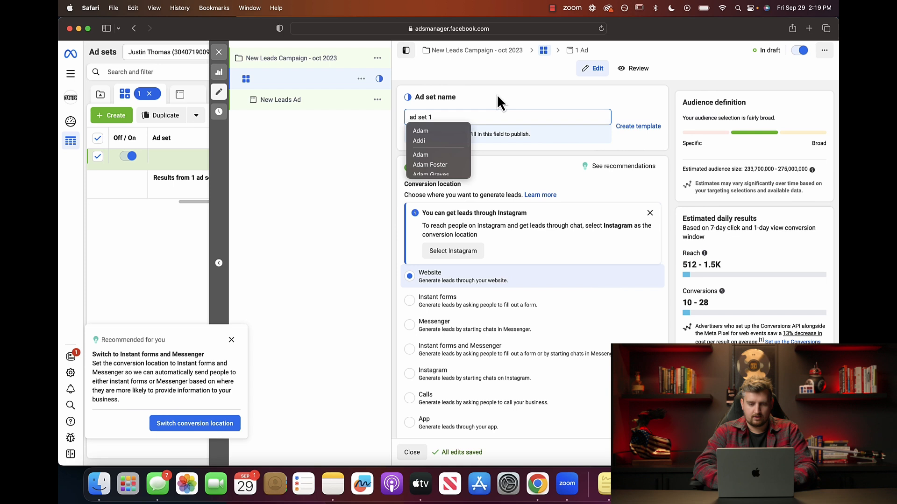
click(497, 94)
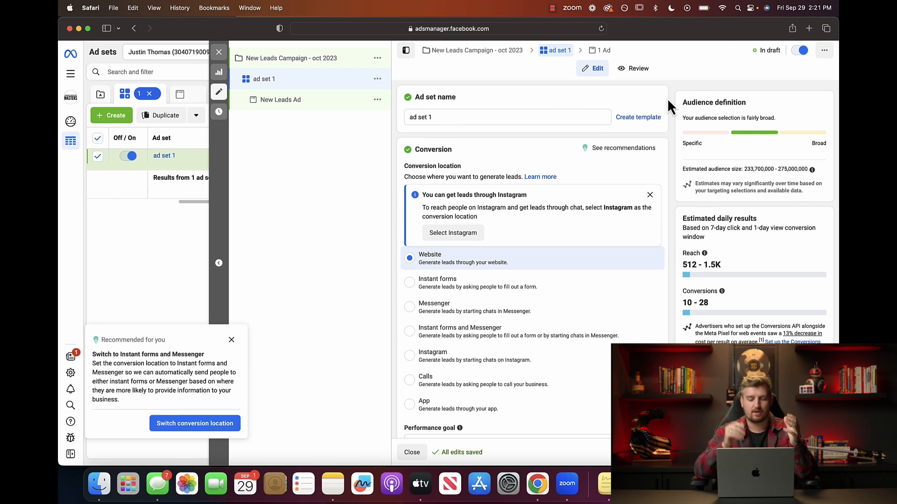
Switch the conversion location to Instant forms and bring up the Performance goal choices.
click(413, 282)
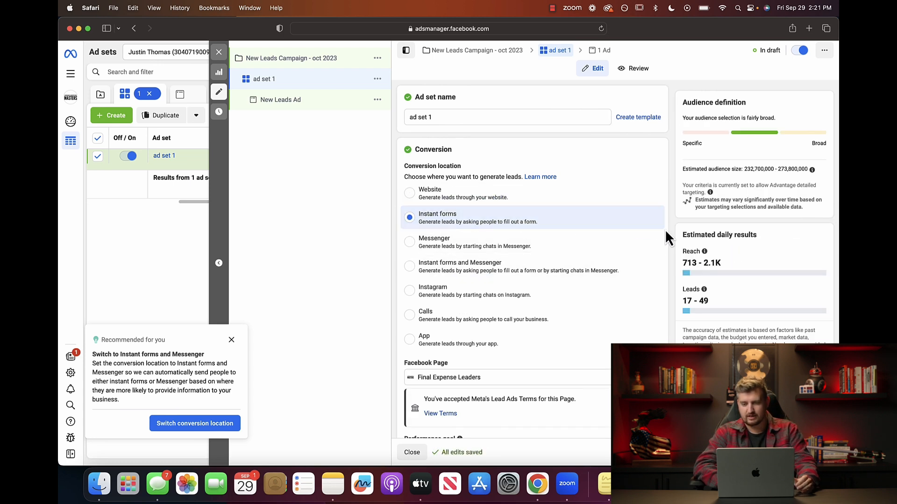
scroll(665, 229, down, 3)
scroll(665, 229, down, 3)
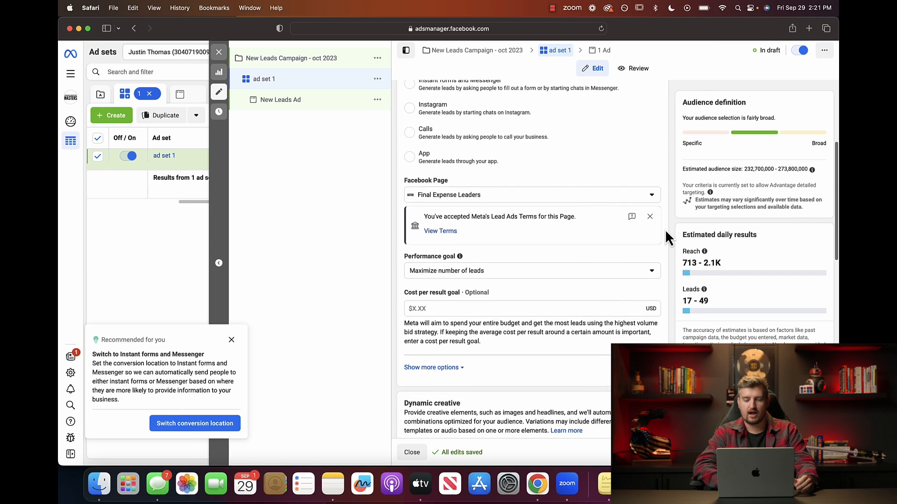
scroll(666, 232, up, 6)
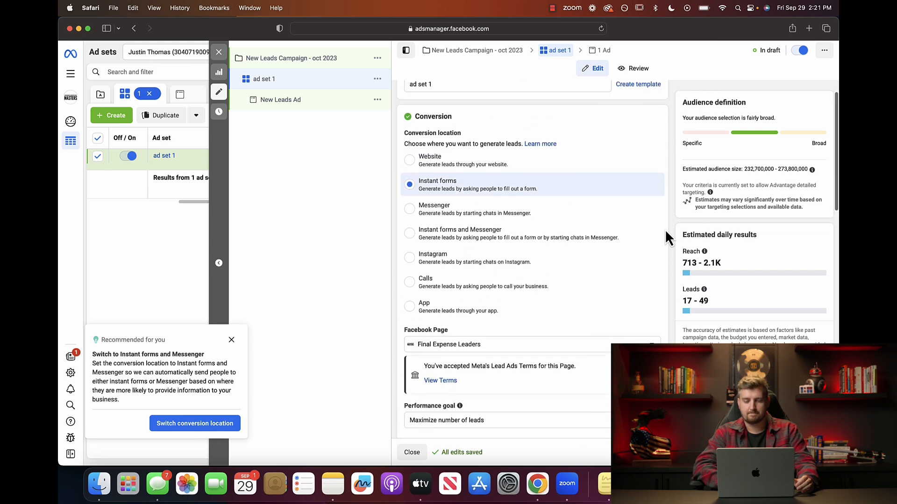
scroll(665, 229, down, 2)
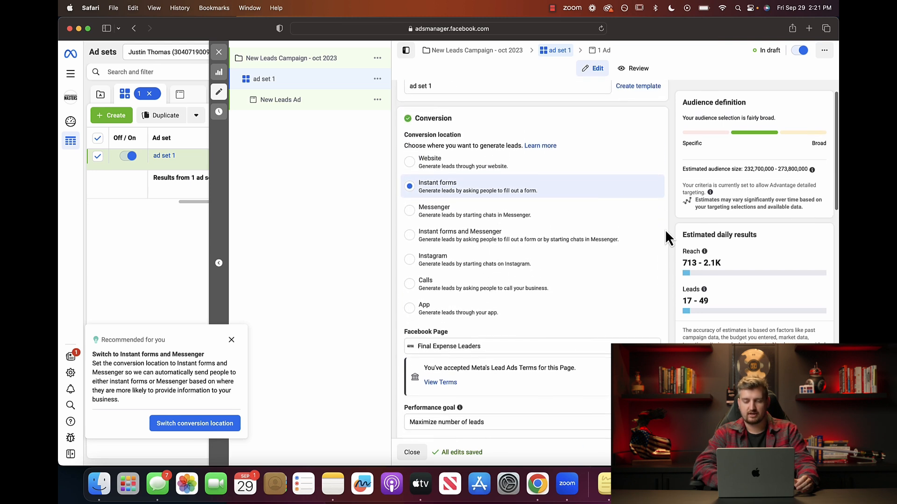
scroll(665, 229, down, 2)
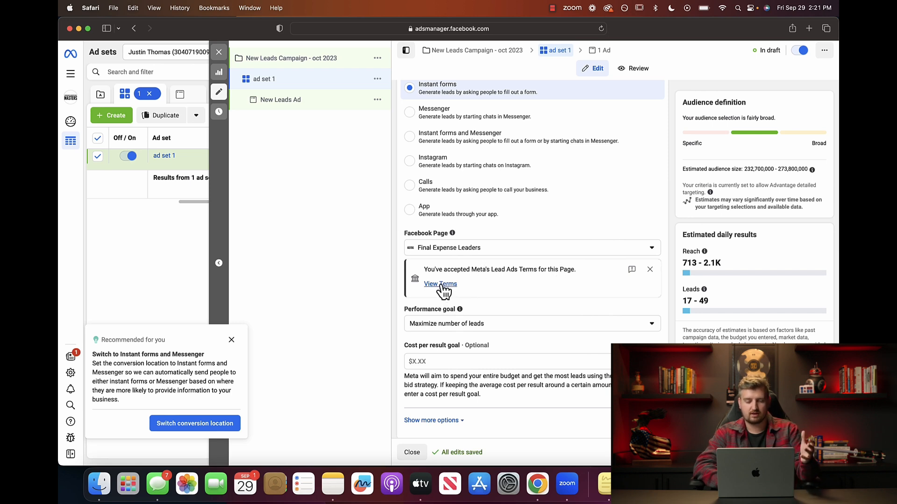
scroll(443, 288, down, 3)
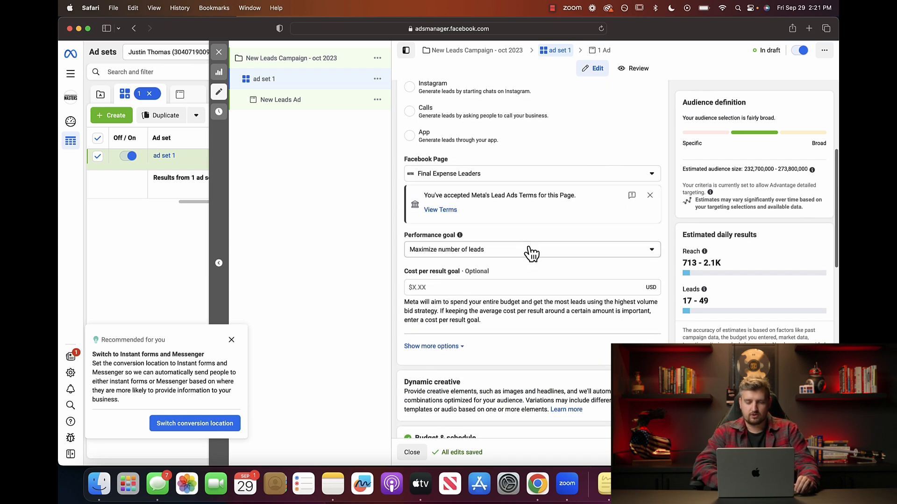
click(623, 252)
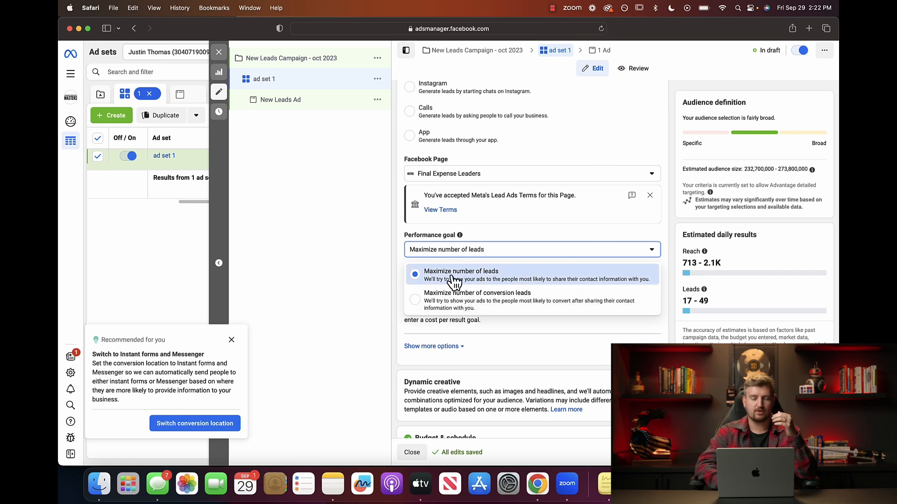
Keep Maximize number of leads as the ad set's performance goal.
click(415, 274)
scroll(401, 264, down, 2)
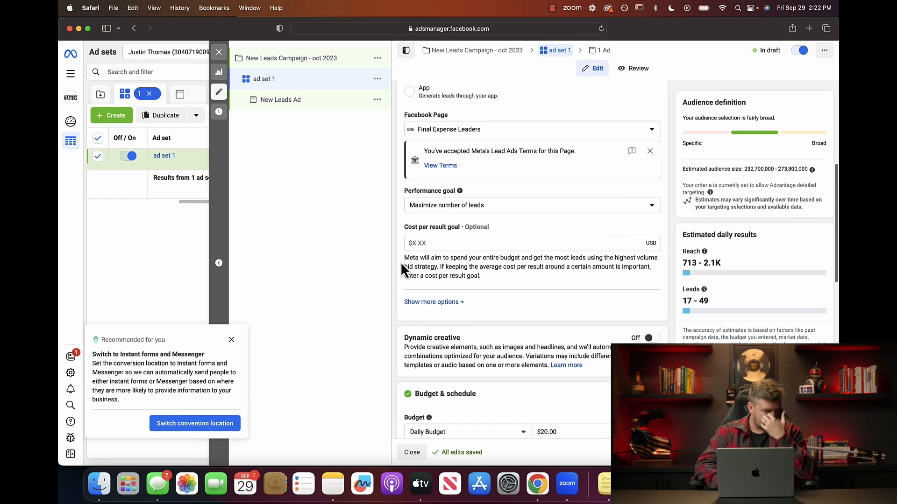
click(489, 209)
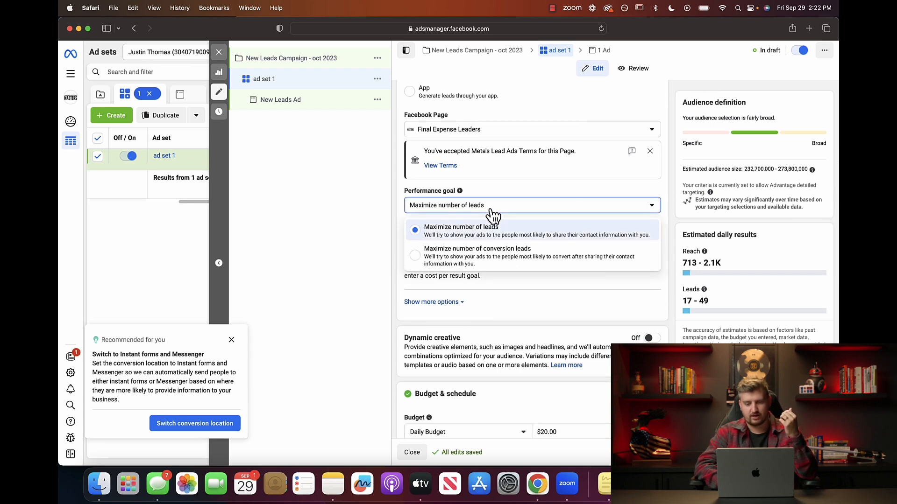
click(400, 219)
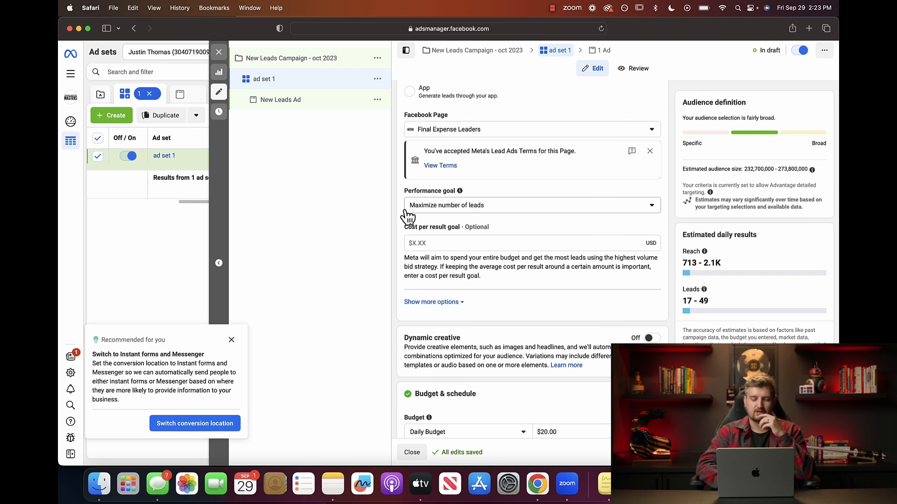
Dismiss the Instant forms/Messenger and engaged-view attribution recommendations and reveal charging and delivery options.
scroll(397, 219, down, 2)
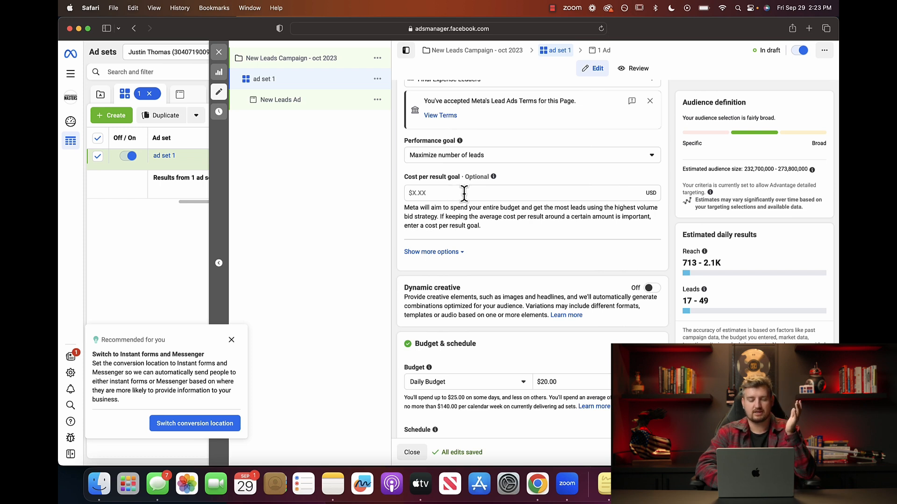
click(231, 340)
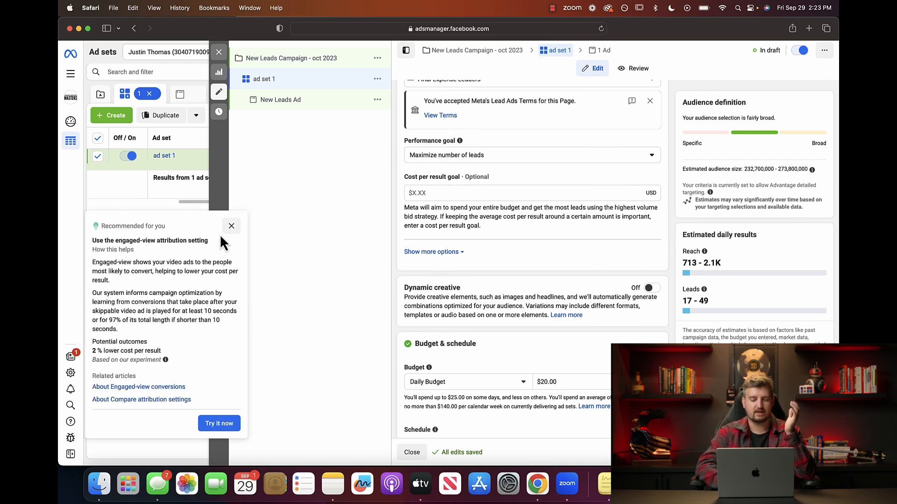
click(231, 227)
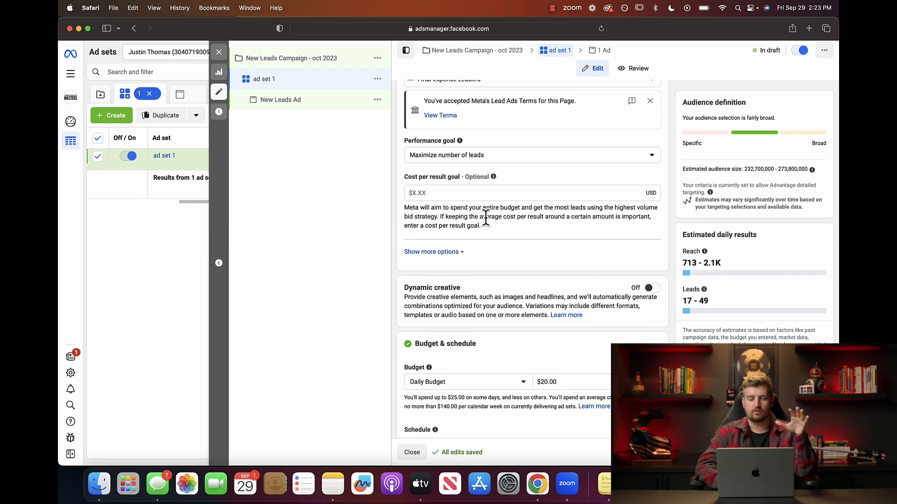
scroll(451, 201, down, 2)
click(451, 198)
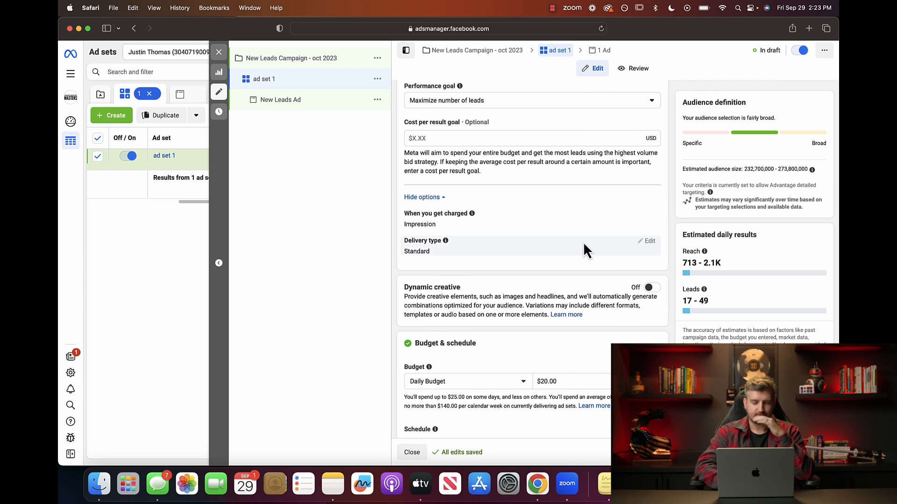
scroll(583, 242, down, 5)
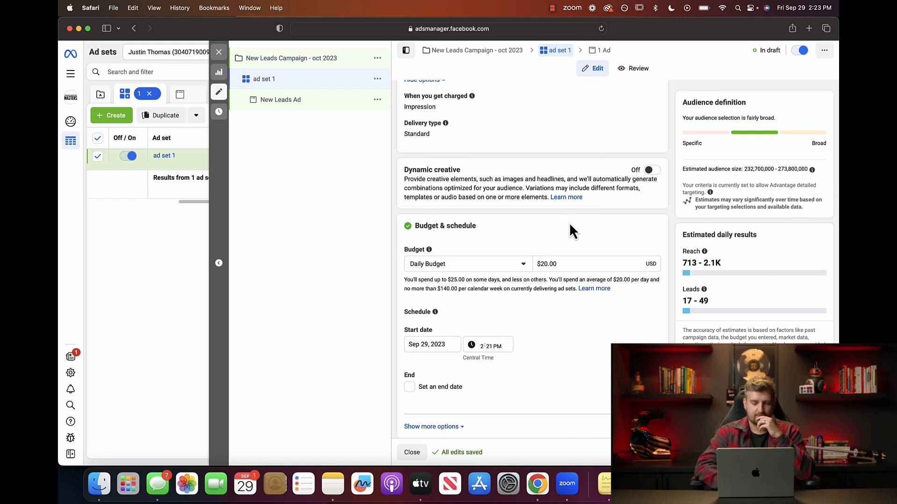
scroll(569, 224, down, 4)
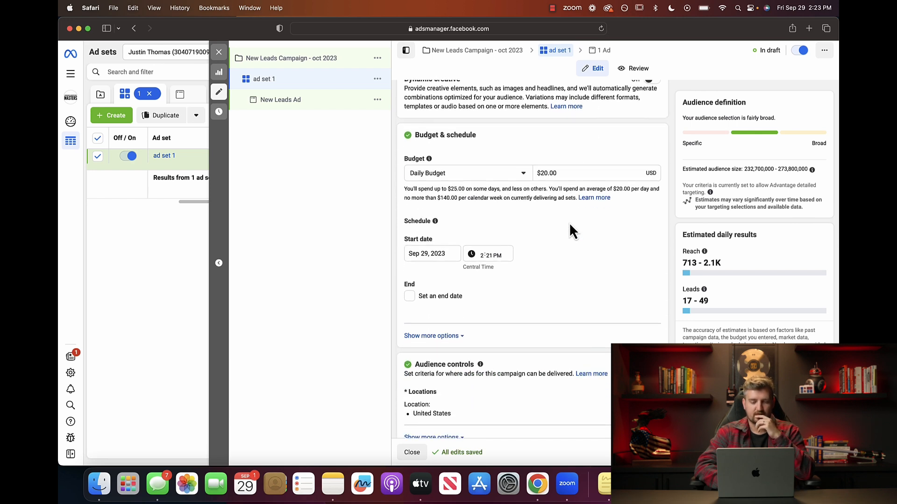
scroll(570, 225, up, 2)
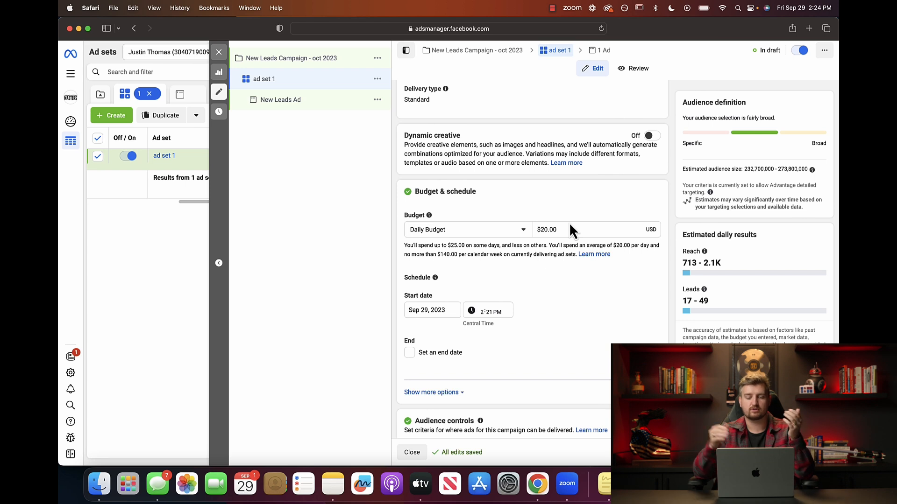
click(543, 229)
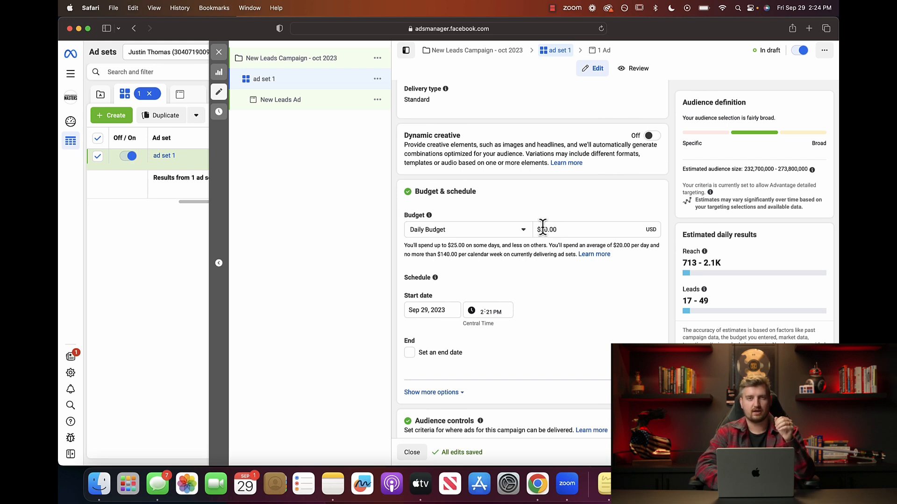
click(542, 229)
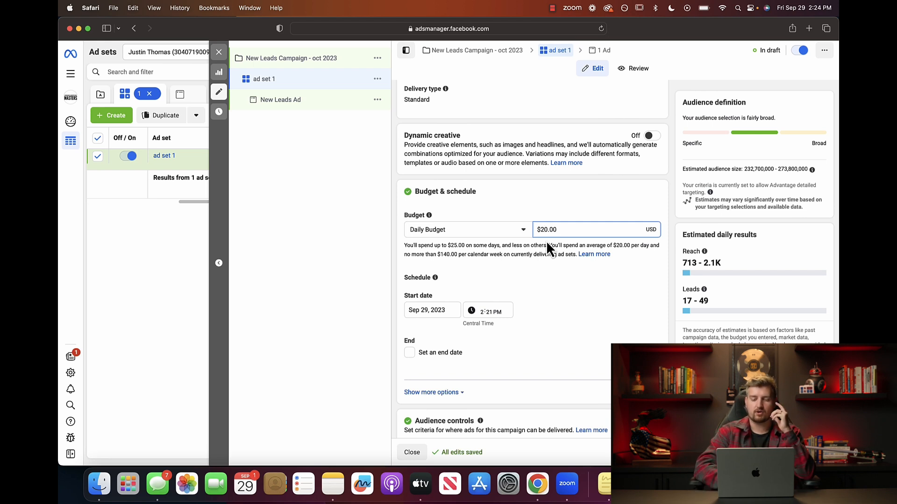
click(551, 216)
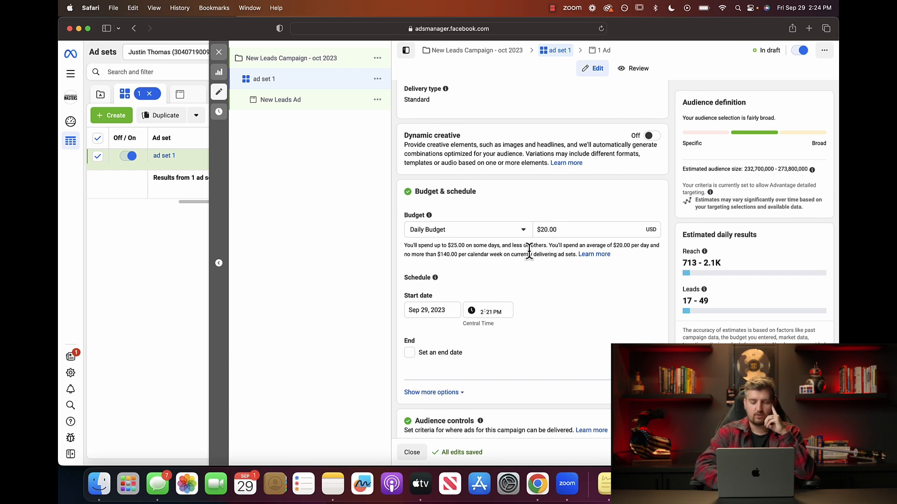
scroll(536, 273, down, 3)
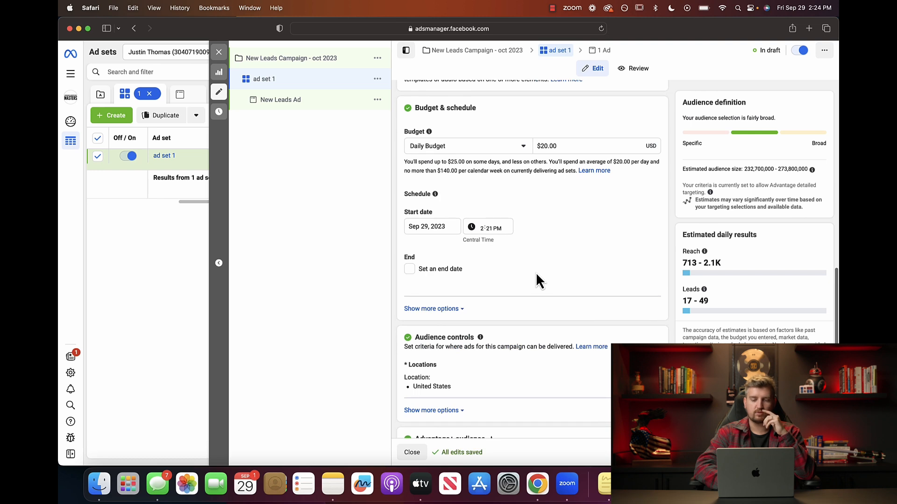
scroll(536, 273, up, 2)
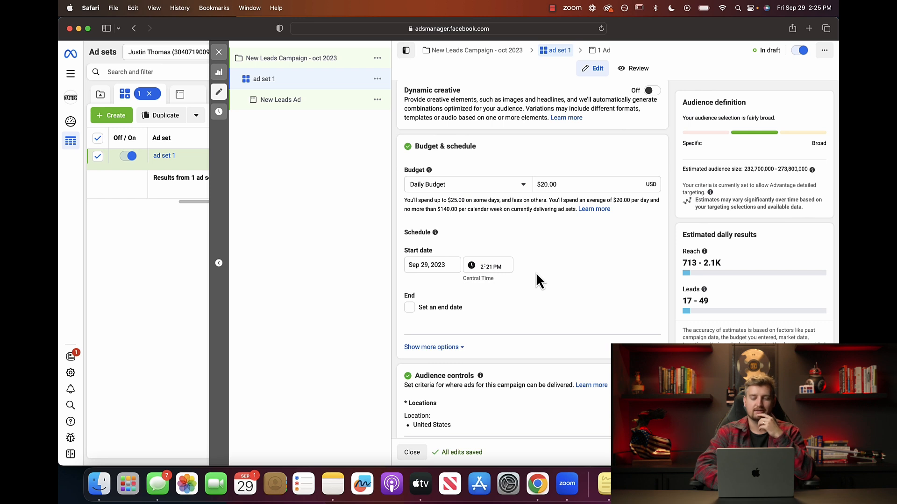
scroll(533, 246, down, 2)
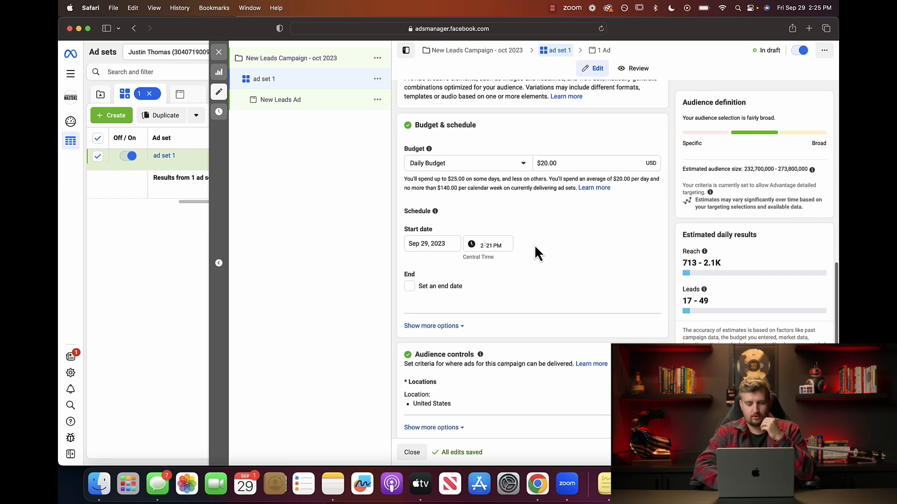
scroll(498, 215, down, 1)
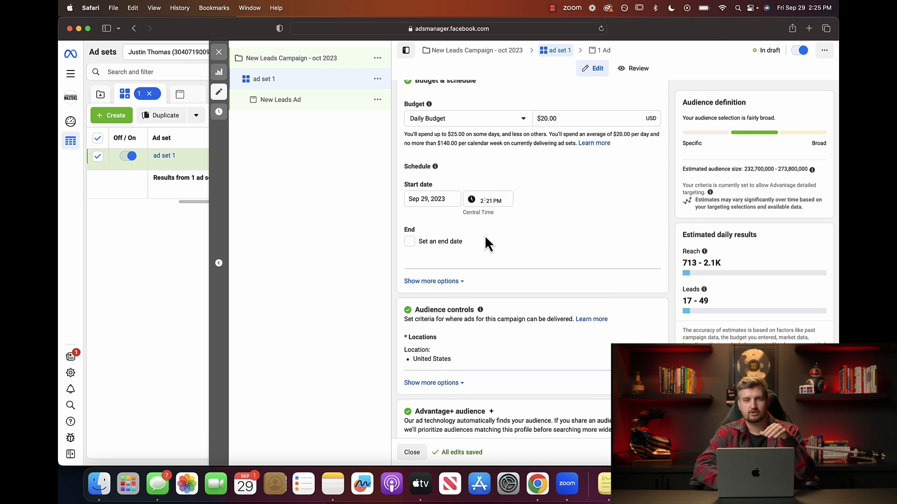
scroll(485, 237, down, 5)
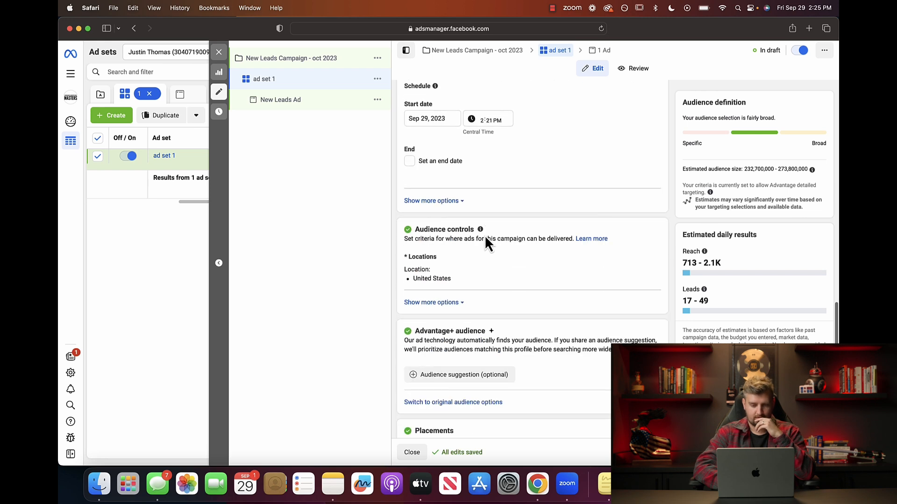
scroll(483, 235, down, 1)
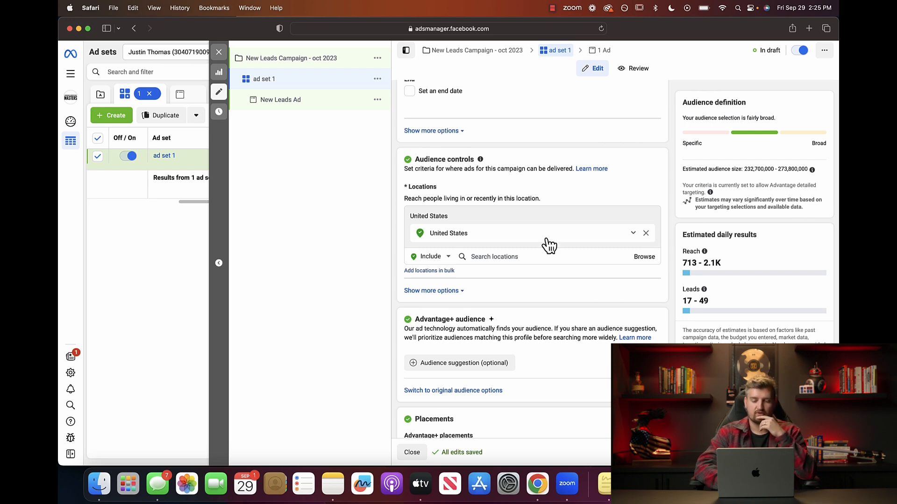
Remove United States from the locations, try adding Nebraska, then remove it.
click(646, 233)
click(497, 244)
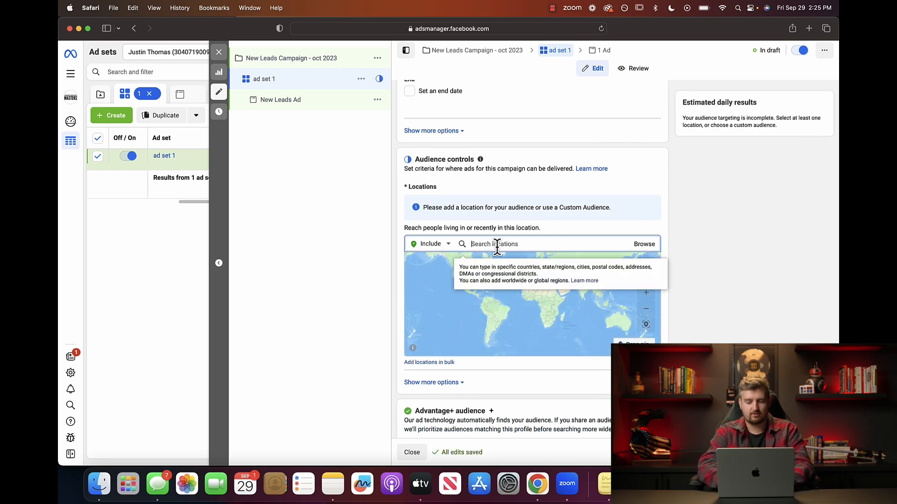
text(nebrask)
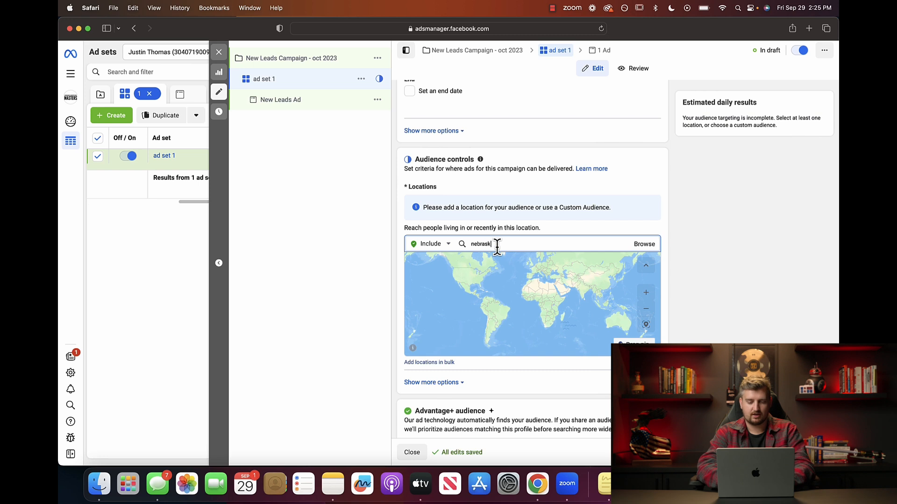
text(a)
click(488, 265)
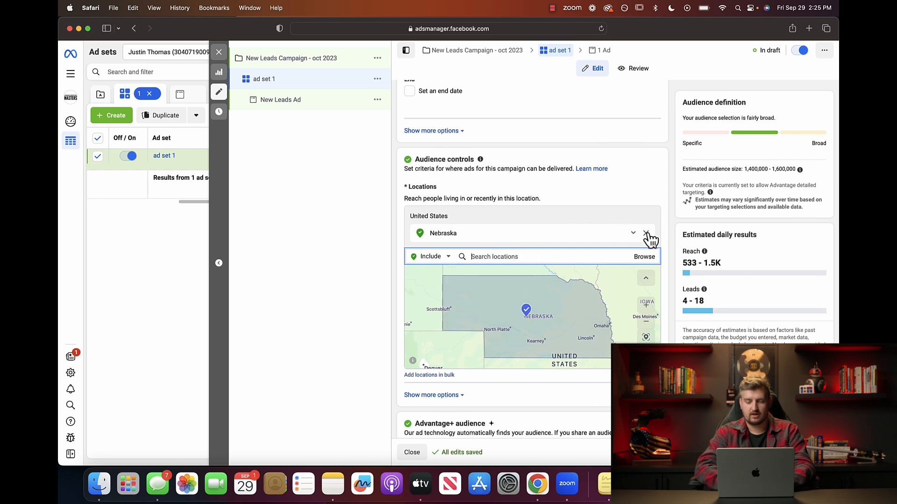
click(646, 232)
Target Omaha, Nebraska with a +25 mi radius.
click(489, 242)
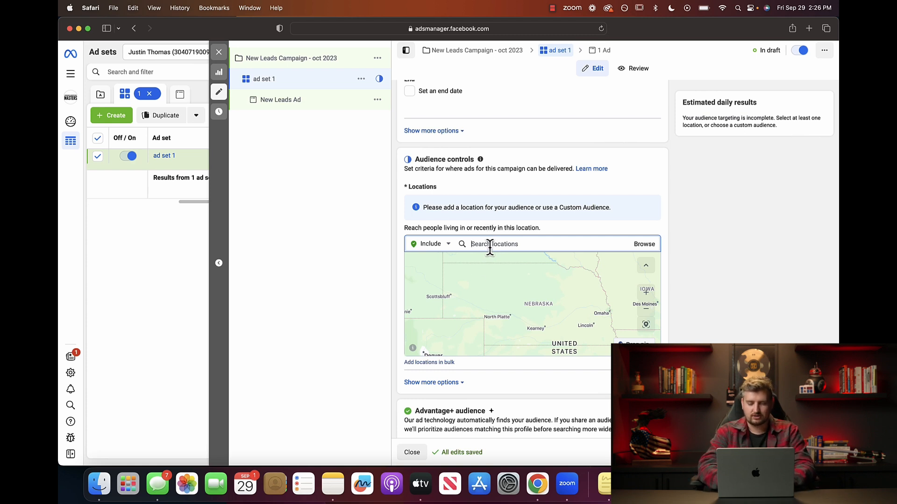
text(omaha)
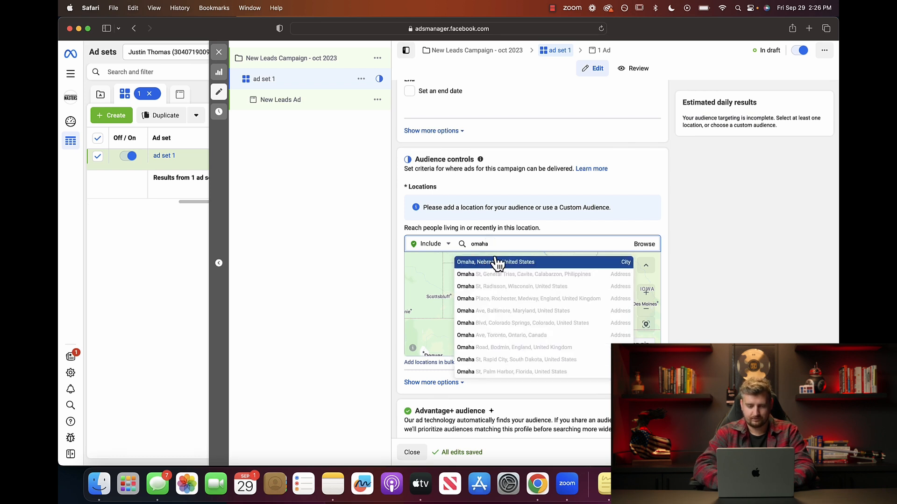
click(494, 262)
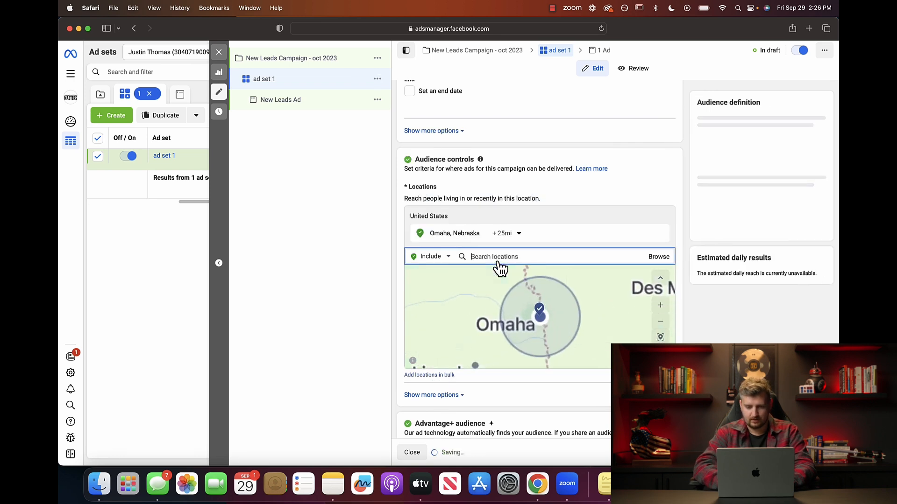
click(518, 236)
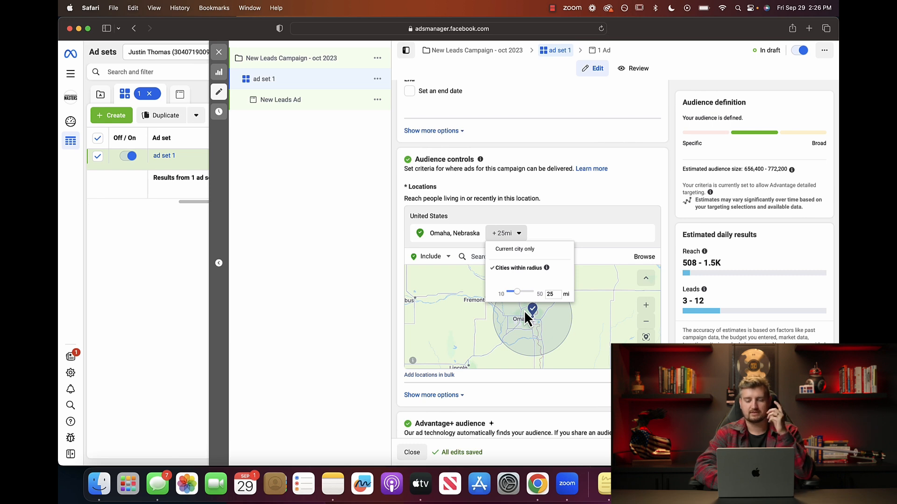
click(520, 234)
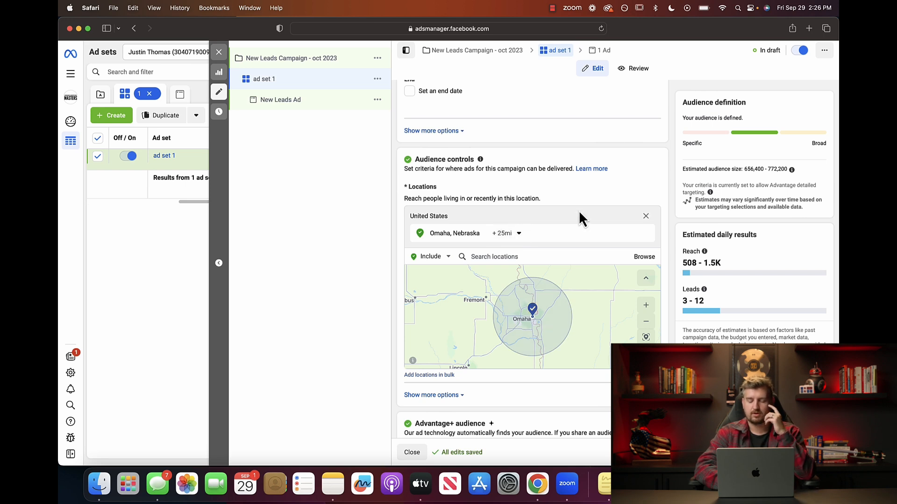
scroll(577, 191, down, 2)
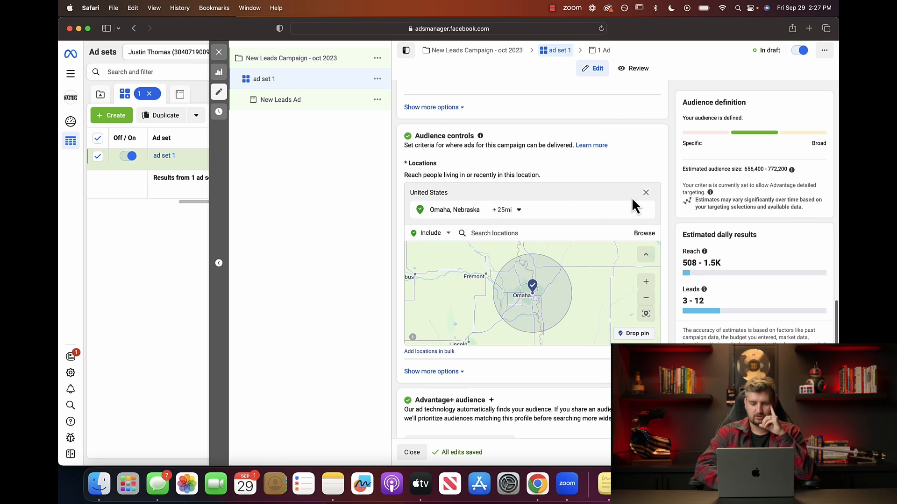
Replace the Omaha location with the whole state of Nebraska.
click(647, 211)
click(499, 221)
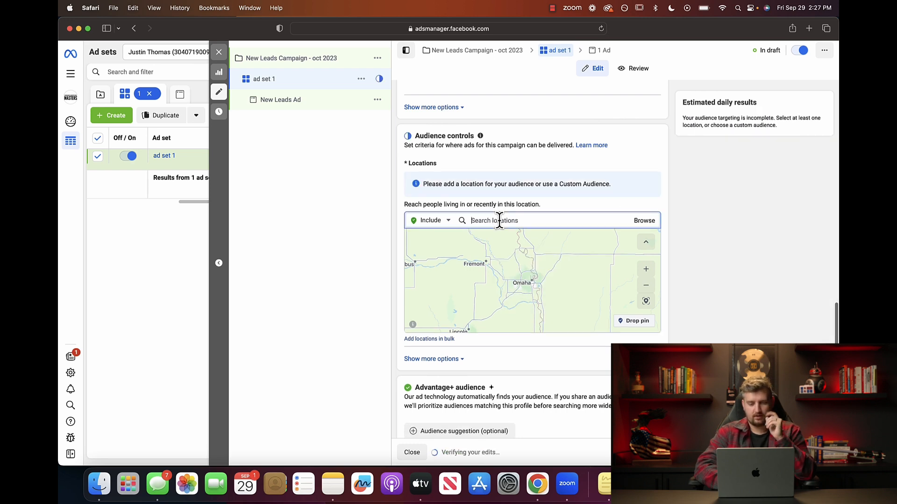
text(nebr)
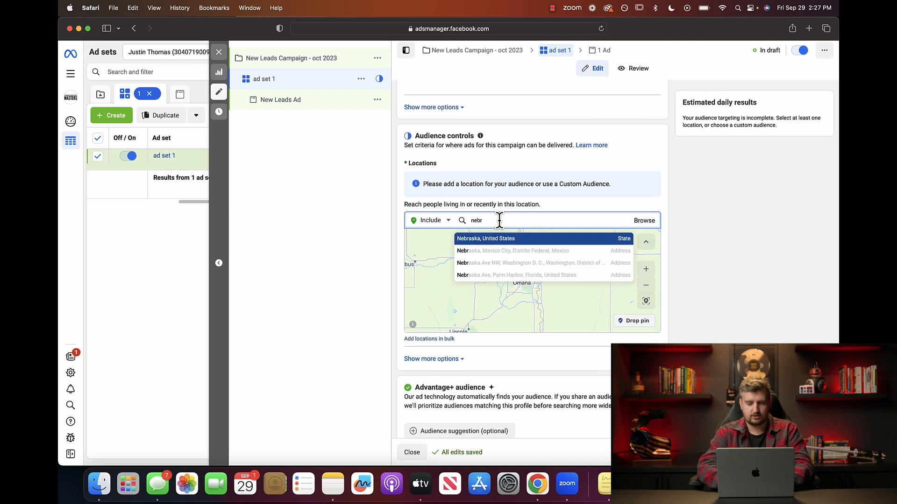
click(490, 244)
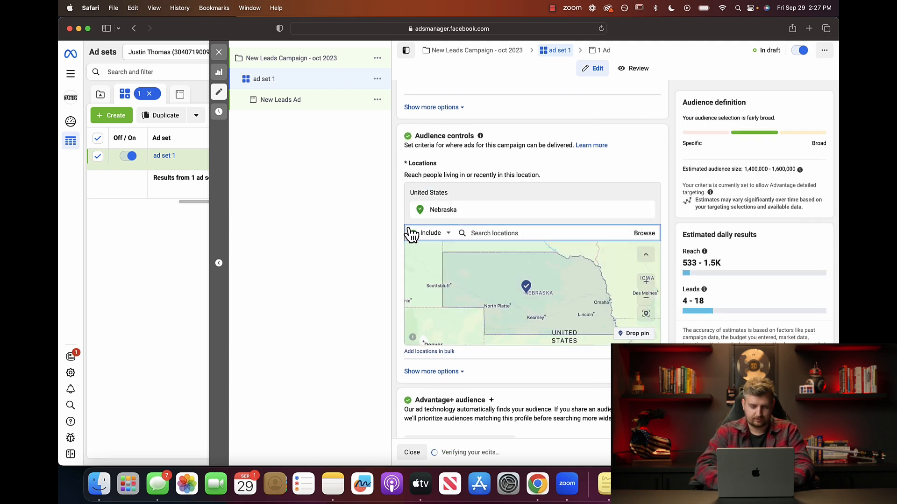
scroll(411, 233, down, 3)
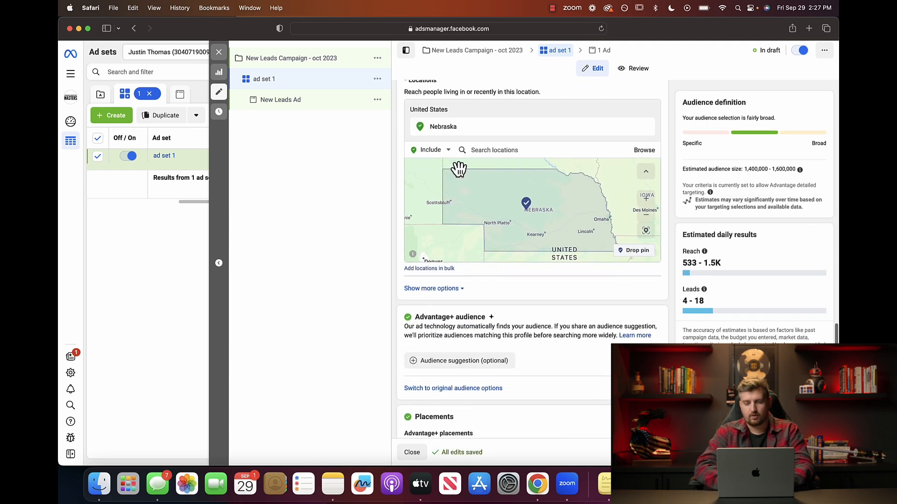
Add Iowa briefly, remove it, and review Nebraska's location options without changing them.
click(490, 150)
text(i)
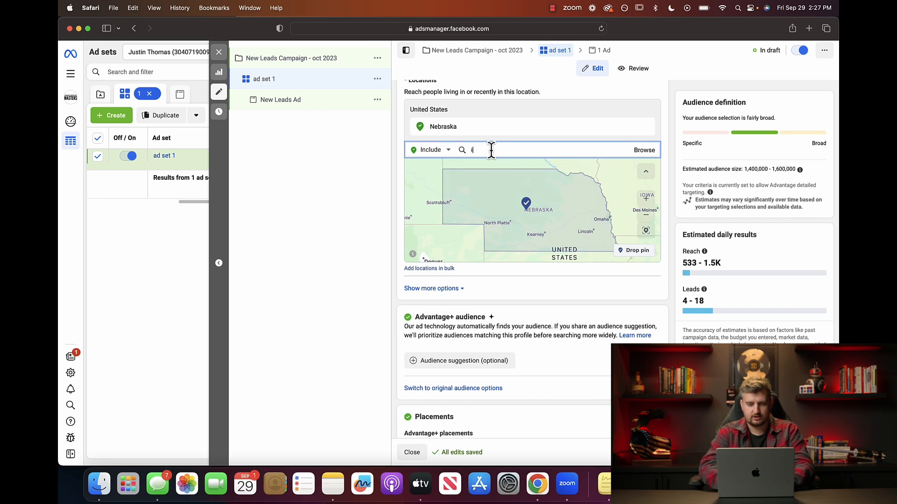
text(owa)
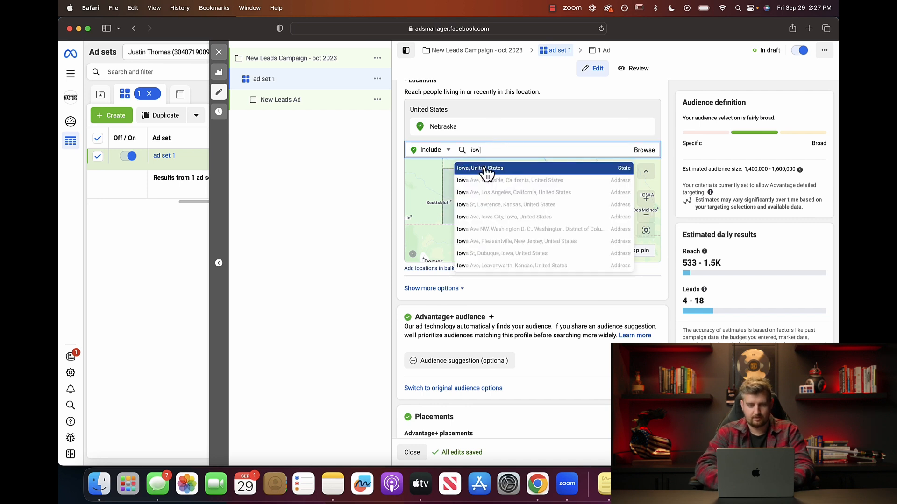
click(487, 169)
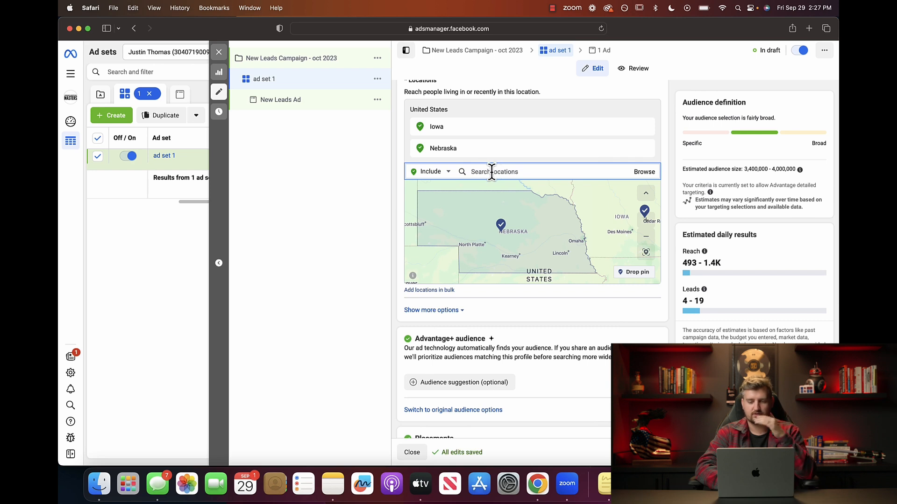
click(646, 126)
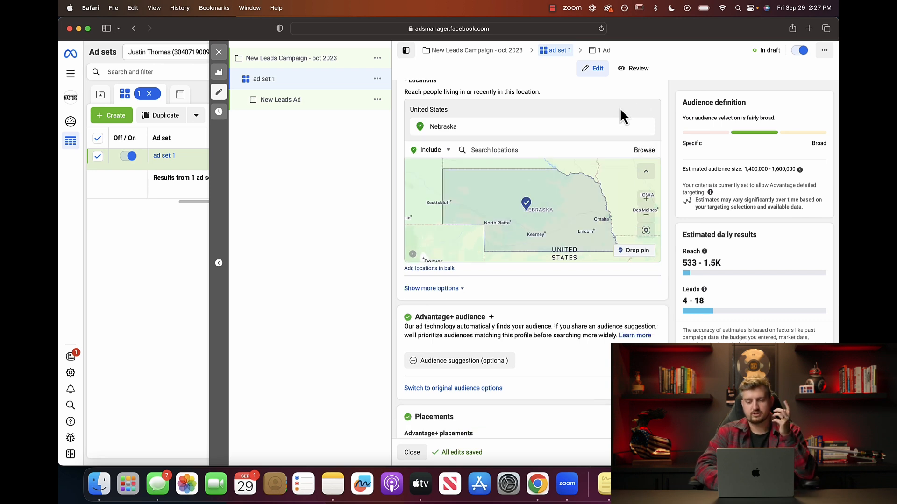
click(634, 127)
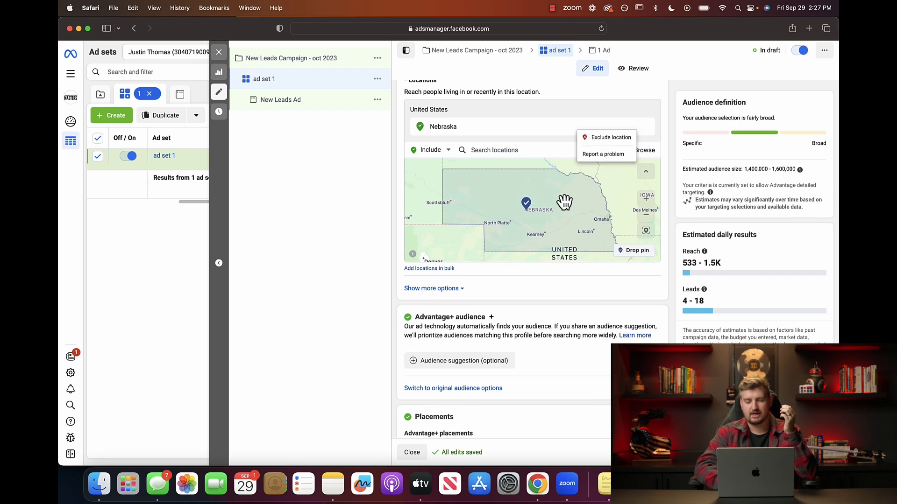
scroll(579, 202, up, 2)
scroll(579, 202, down, 4)
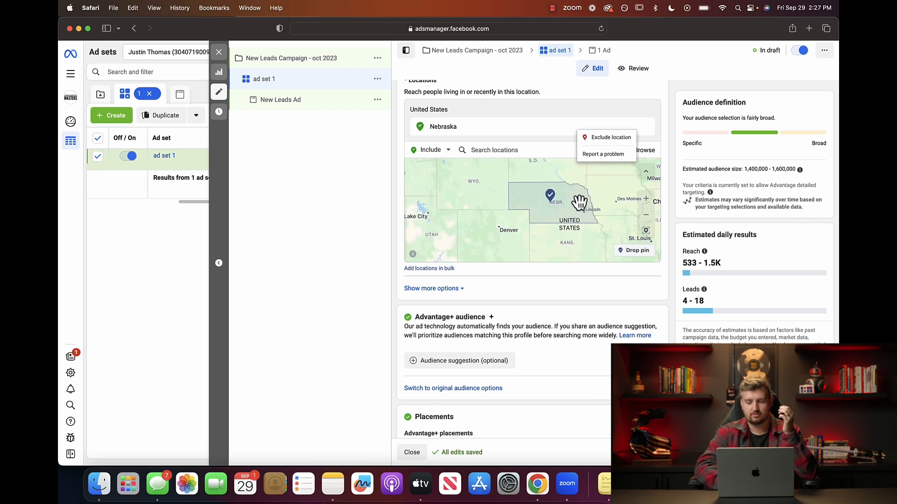
scroll(579, 201, up, 2)
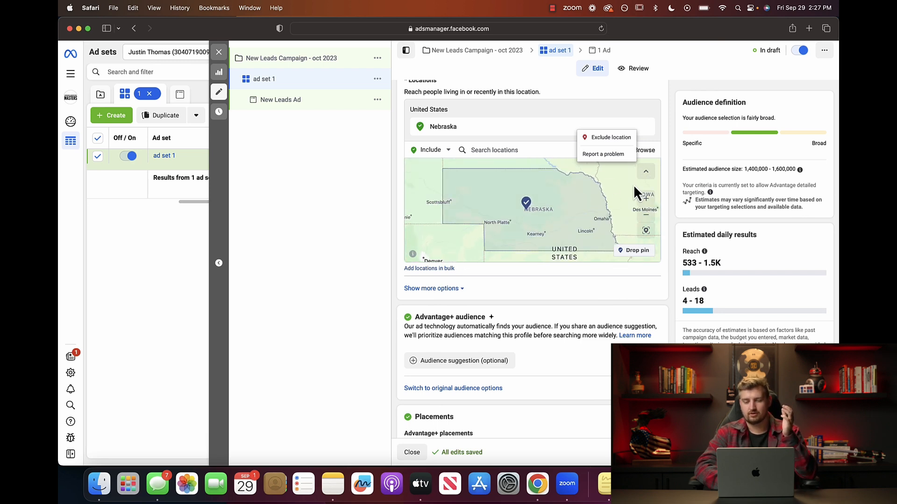
click(650, 88)
Scroll down to the Advantage+ audience section of the ad set.
scroll(669, 136, down, 3)
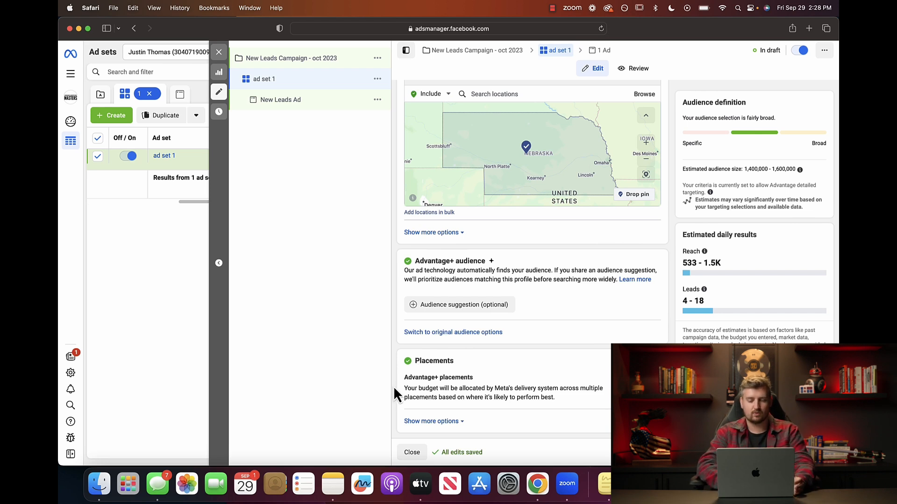
Switch from Advantage+ audience to the original audience options.
click(449, 333)
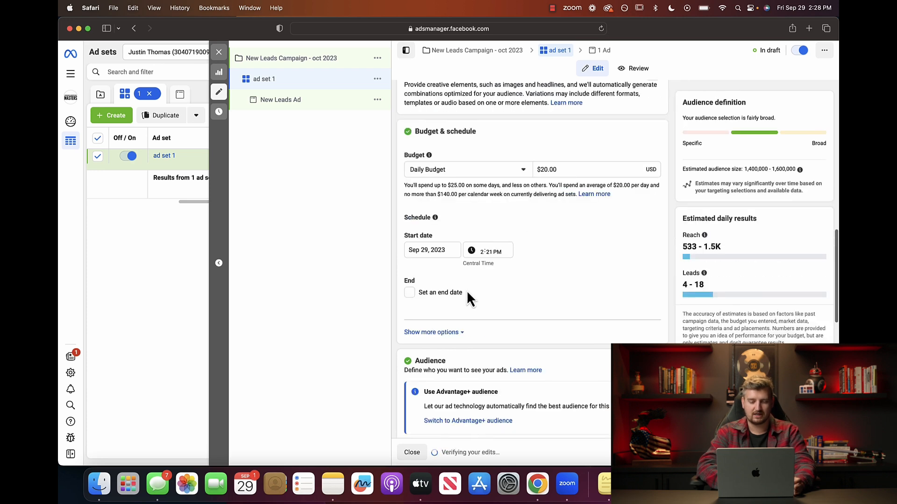
scroll(537, 196, down, 6)
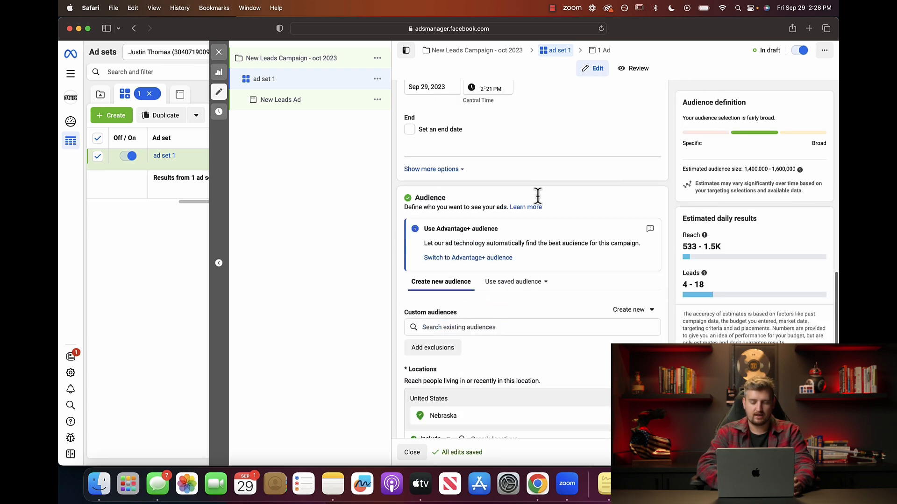
scroll(538, 196, down, 5)
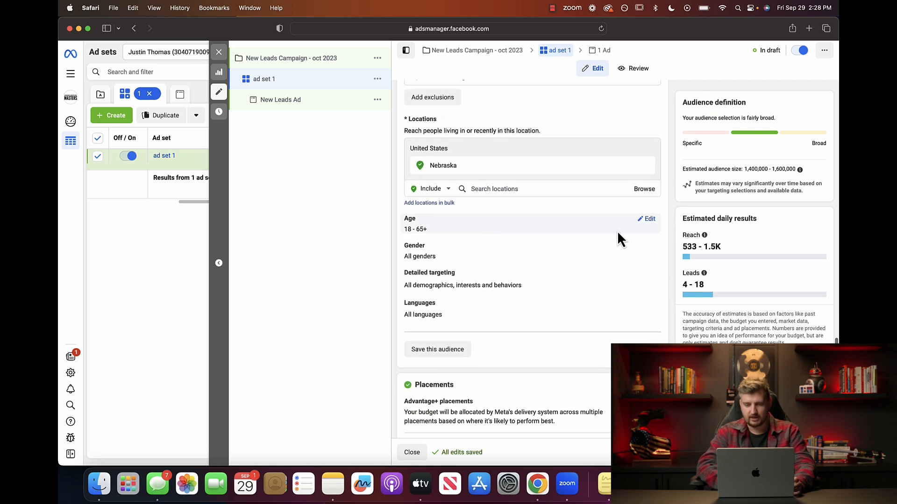
Set the audience age range to 51–65+, after trying minimums of 50 and 49.
click(650, 220)
click(437, 234)
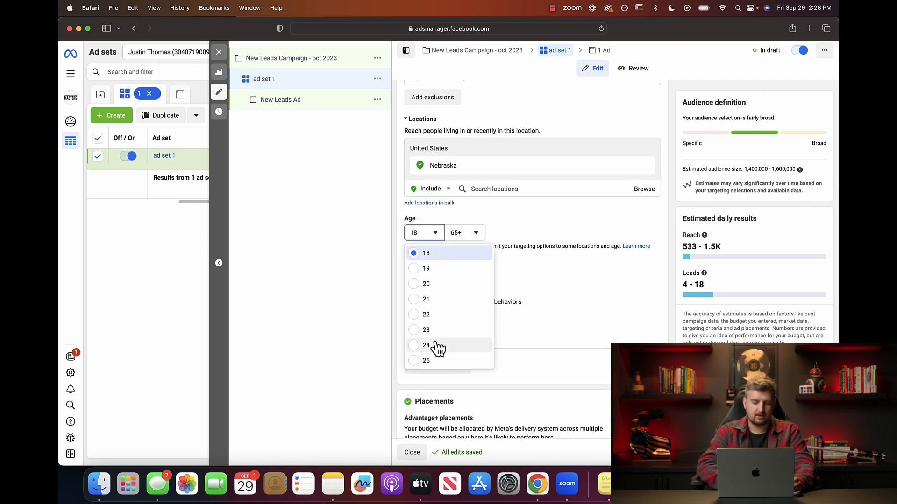
scroll(438, 348, down, 5)
scroll(437, 348, down, 5)
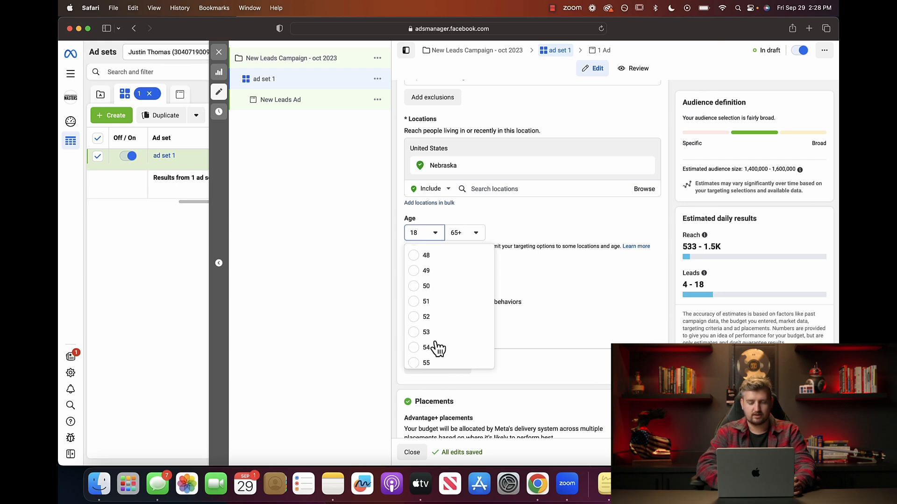
click(414, 288)
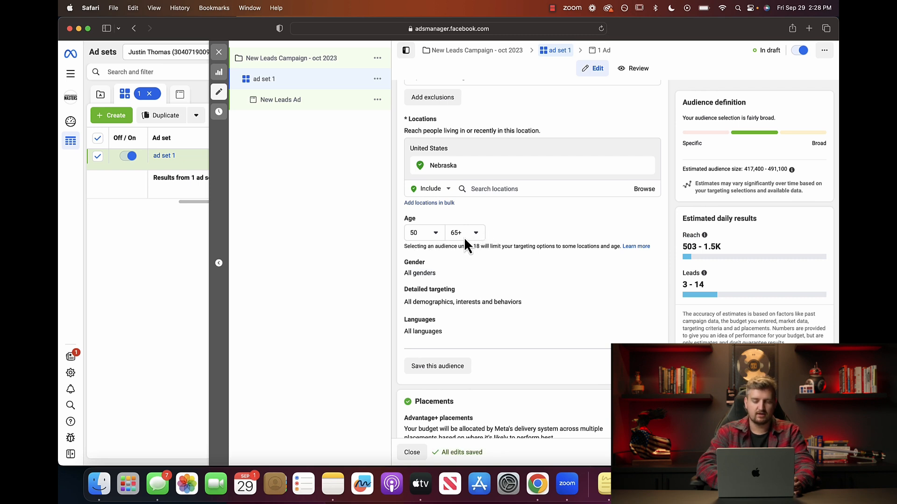
click(436, 233)
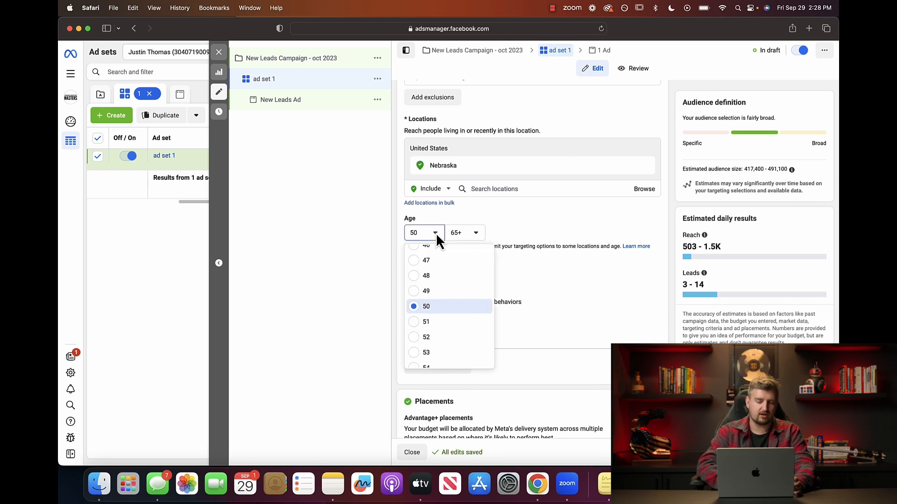
click(426, 324)
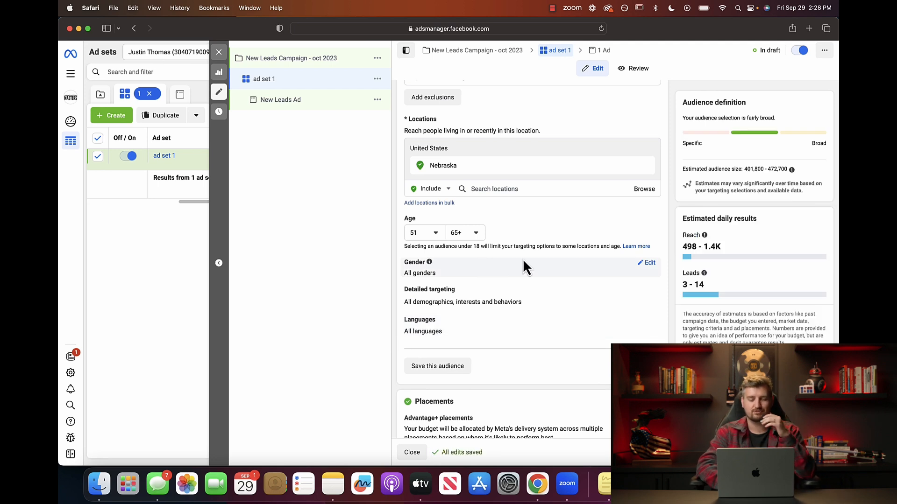
click(436, 233)
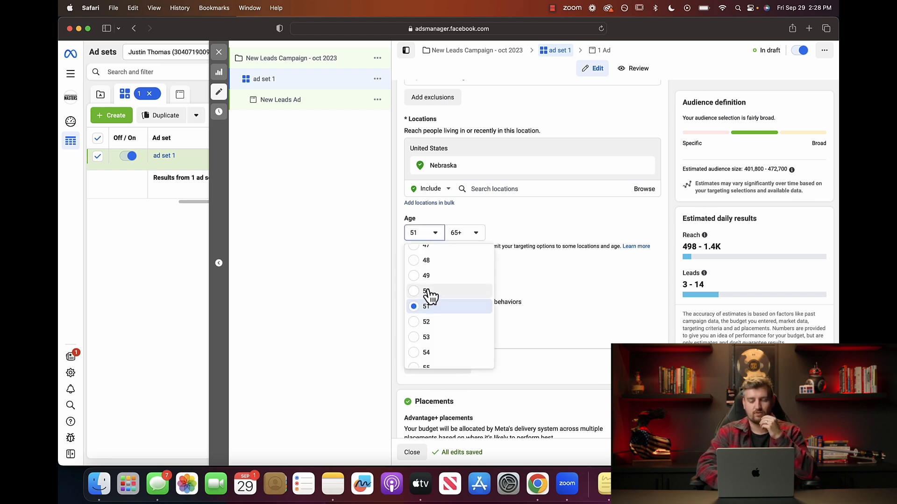
click(423, 276)
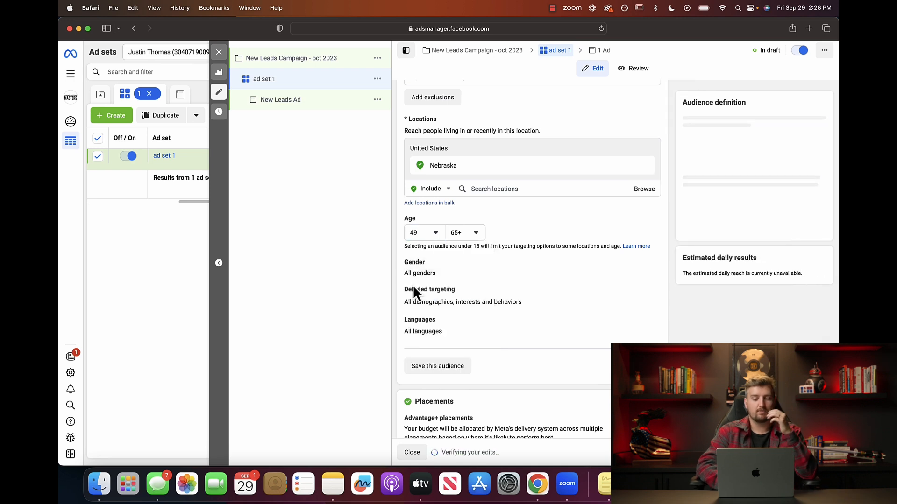
click(437, 234)
click(414, 322)
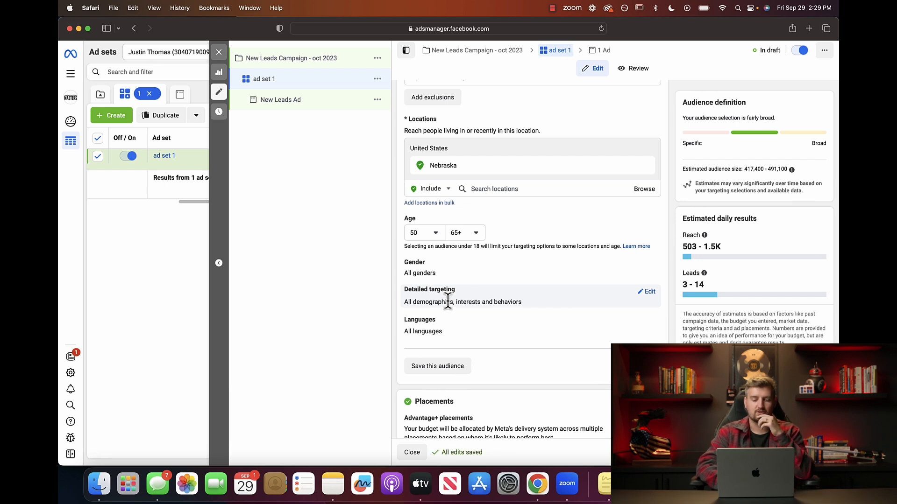
click(436, 233)
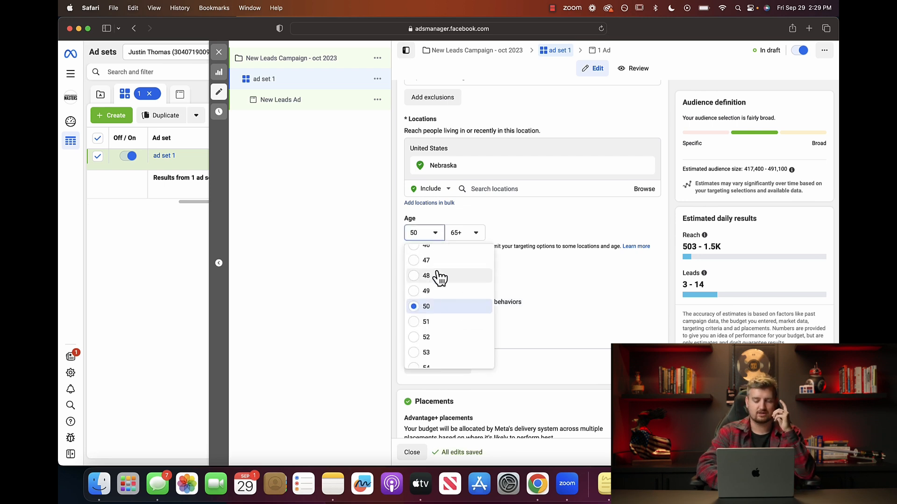
click(420, 321)
Change the ad set's daily budget from $20.00 to $21.67.
scroll(557, 217, up, 15)
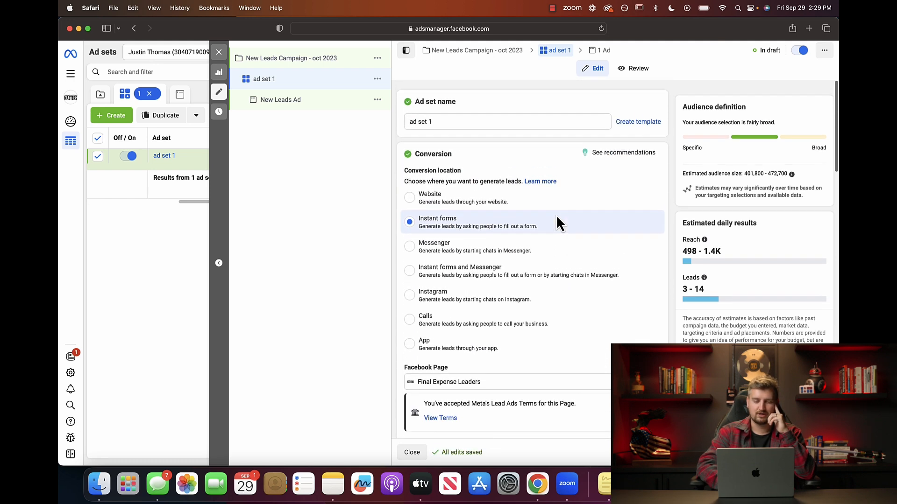
scroll(556, 215, down, 5)
scroll(556, 215, down, 5)
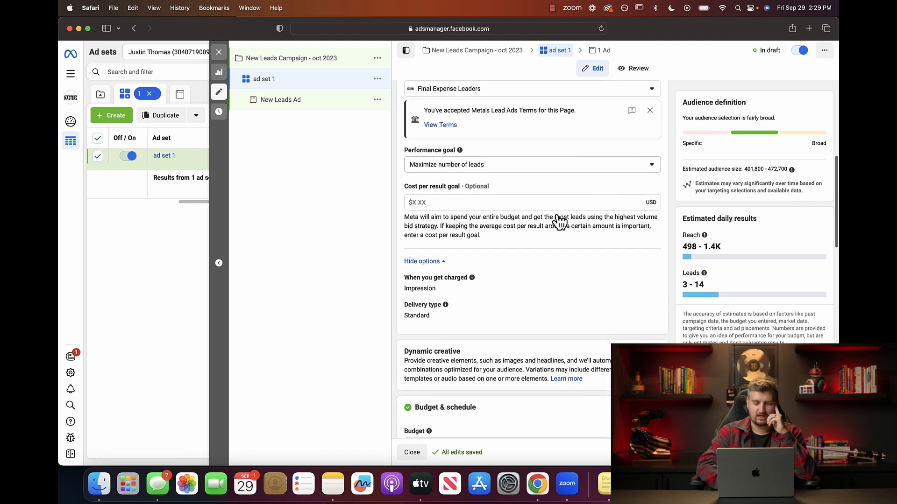
key(BackSpace)
key(BackSpace)
key(BackSpace)
text(00)
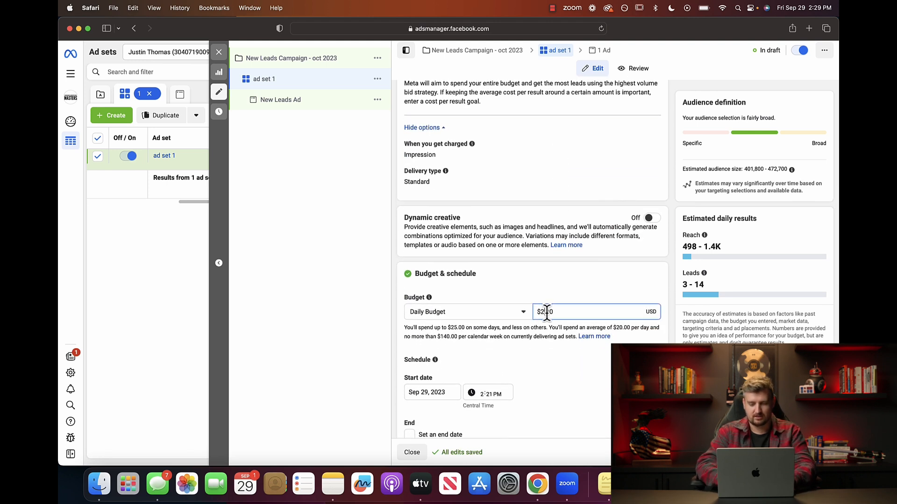
key(BackSpace)
key(BackSpace)
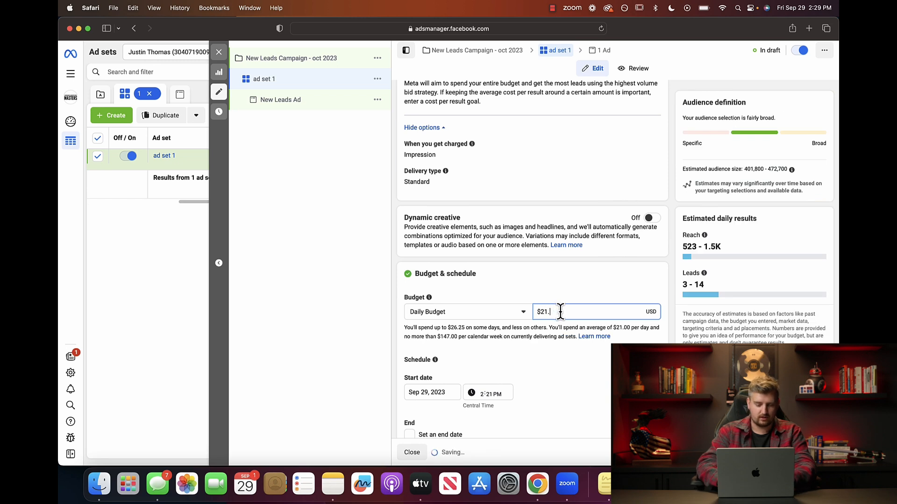
text(67)
click(559, 293)
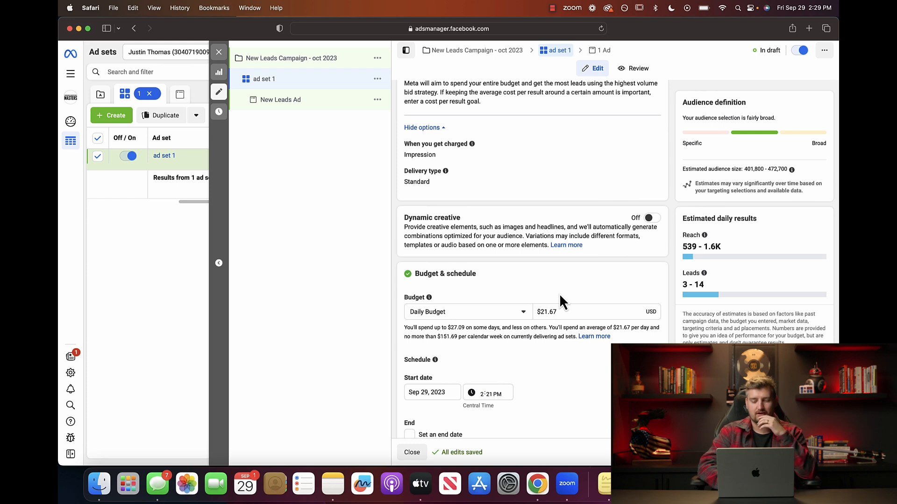
Open the Detailed targeting row for editing in the audience settings.
scroll(560, 296, down, 10)
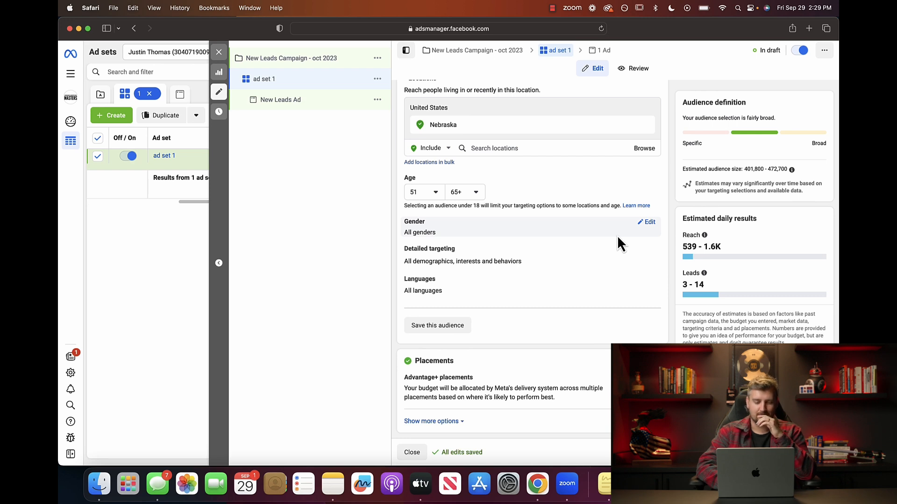
click(650, 253)
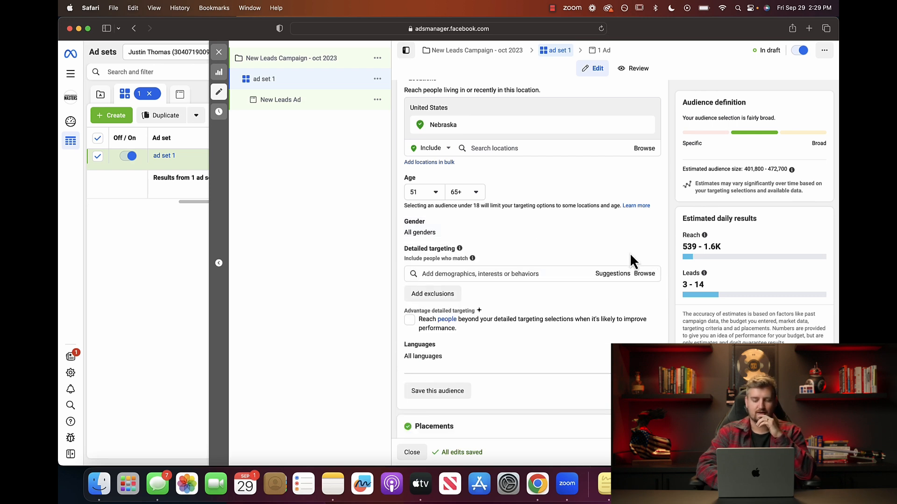
click(446, 274)
scroll(400, 272, down, 3)
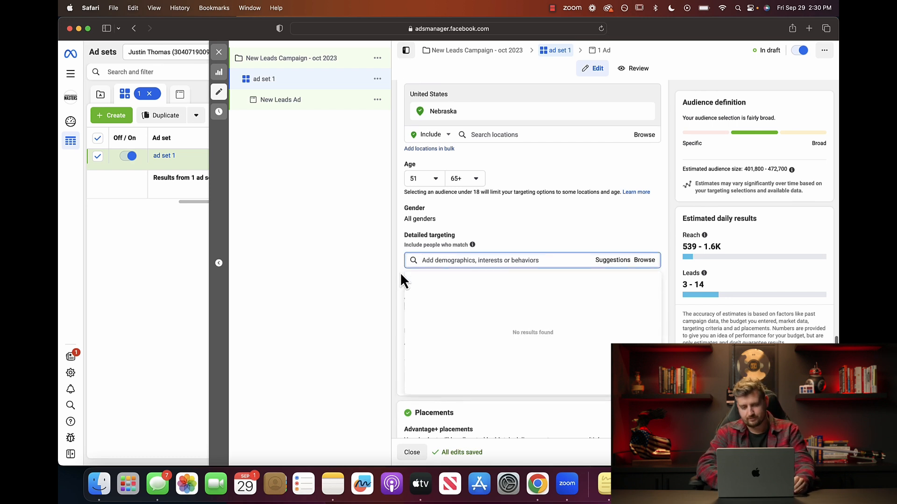
click(396, 219)
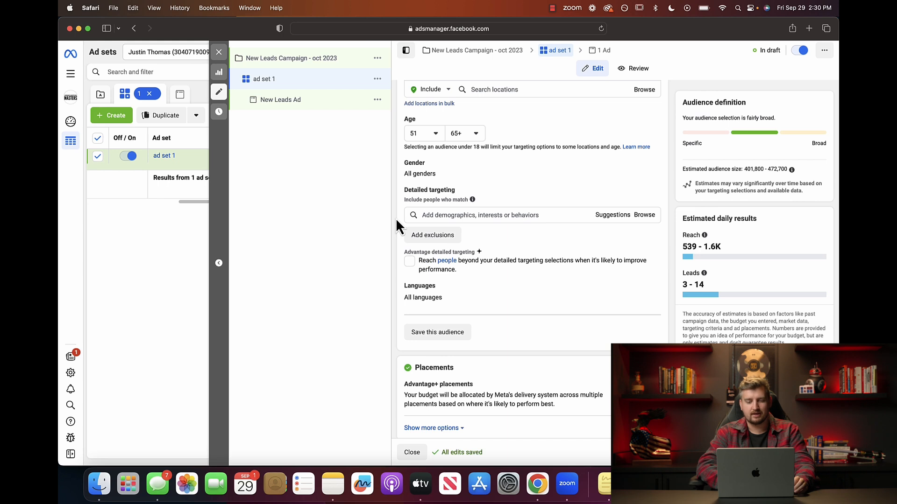
scroll(396, 221, up, 2)
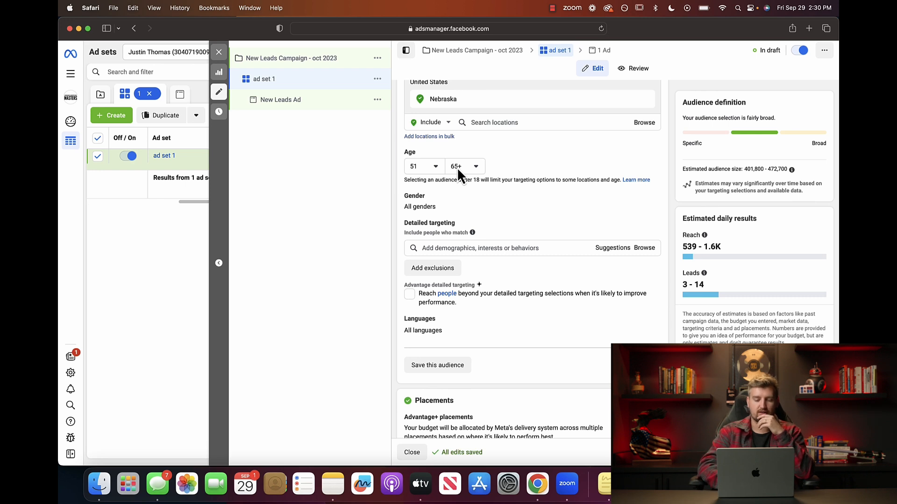
click(471, 248)
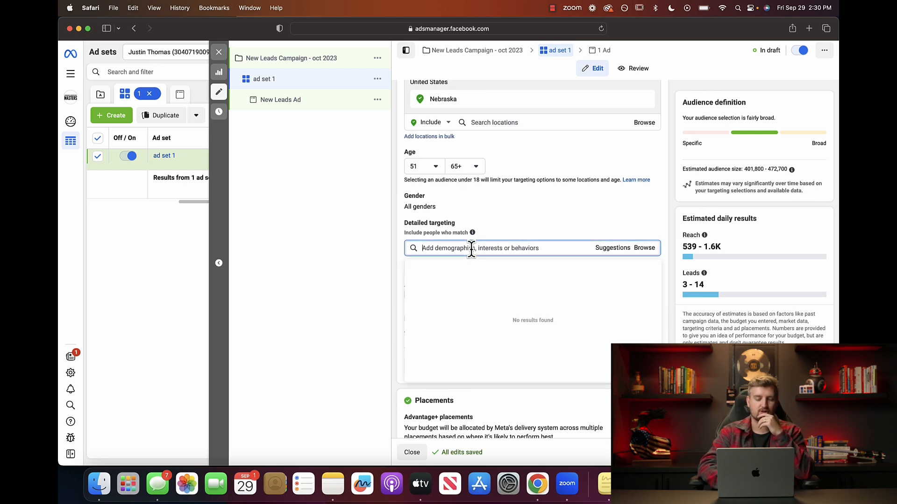
text(lebr)
key(BackSpace)
key(BackSpace)
key(BackSpace)
key(BackSpace)
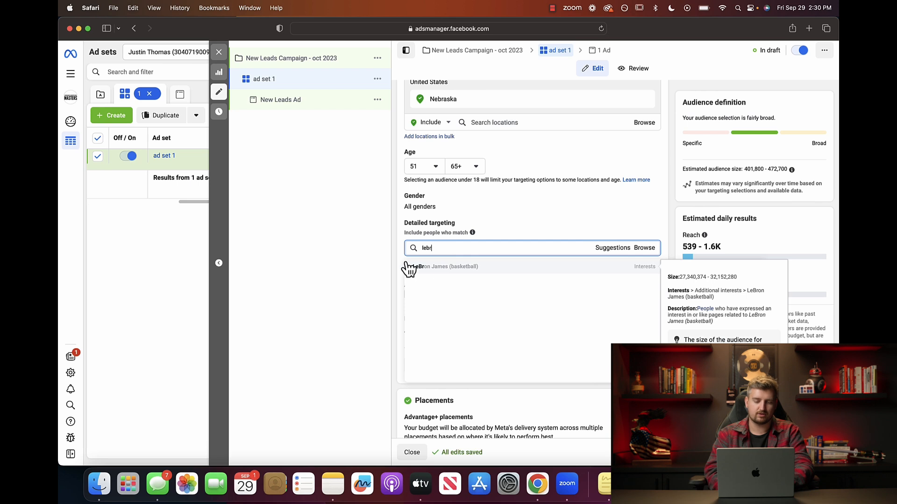
text(teh)
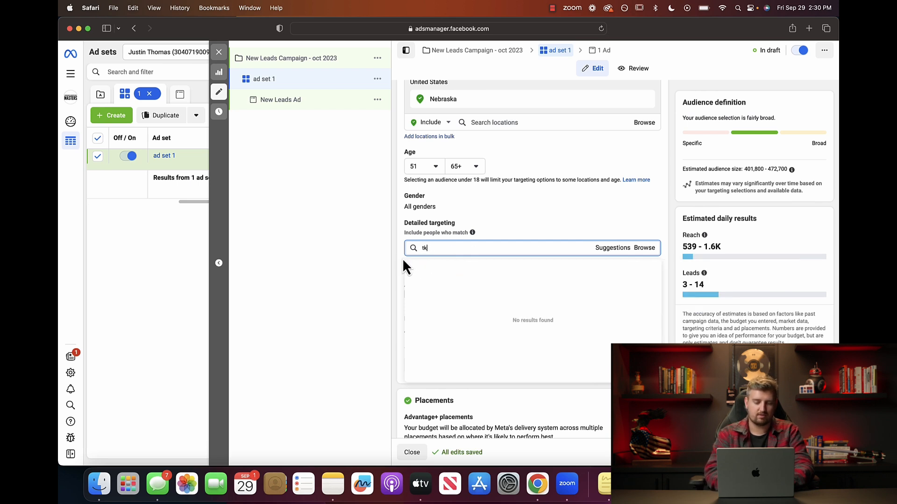
text(e pr)
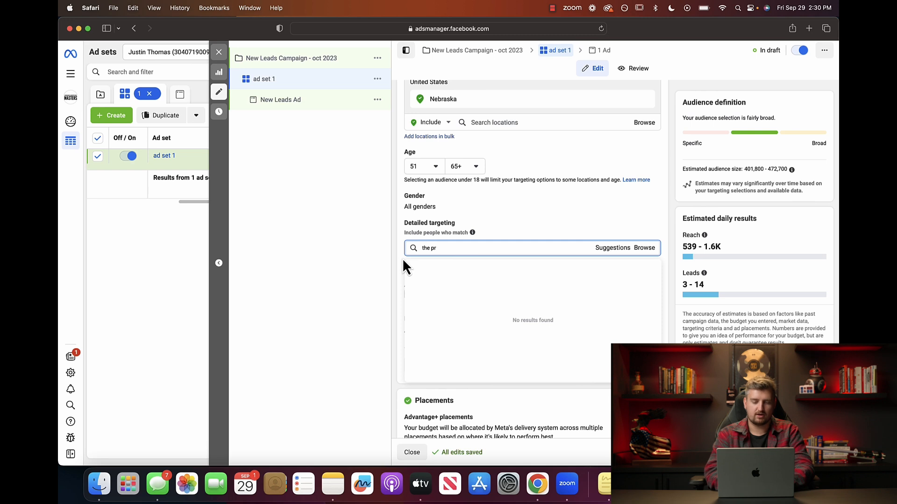
text(ice is)
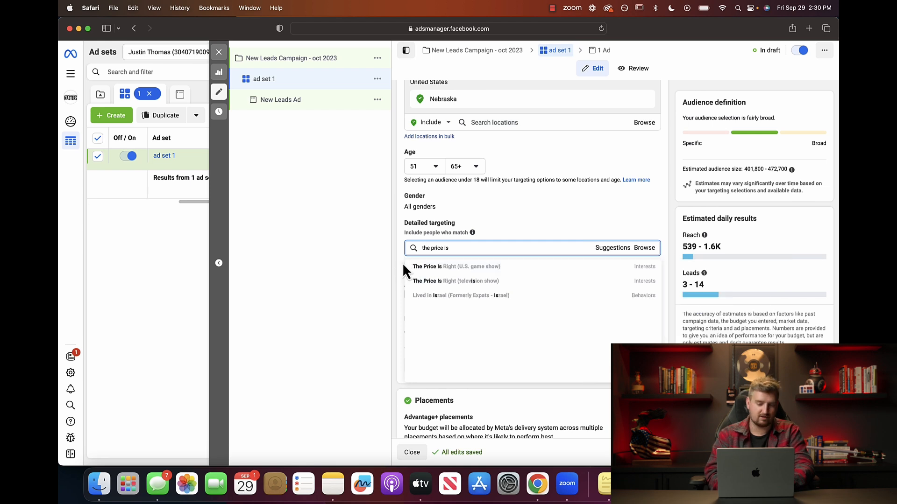
click(411, 267)
click(442, 248)
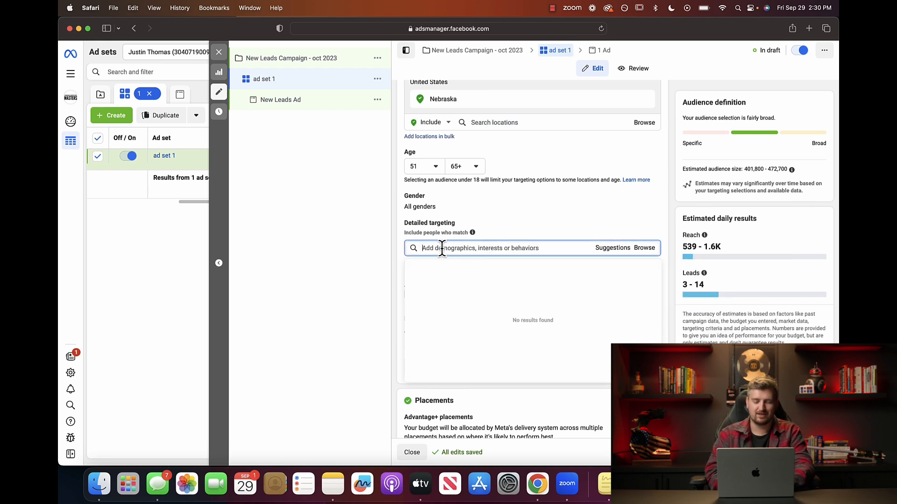
click(402, 252)
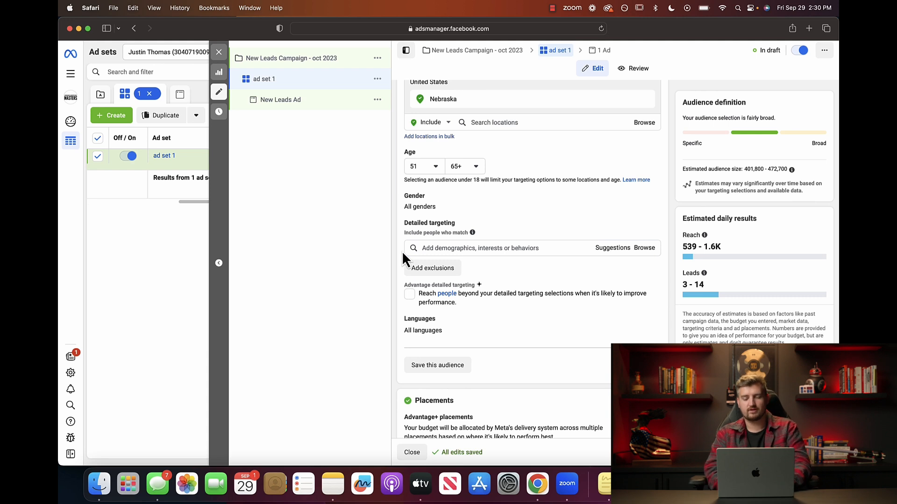
click(445, 249)
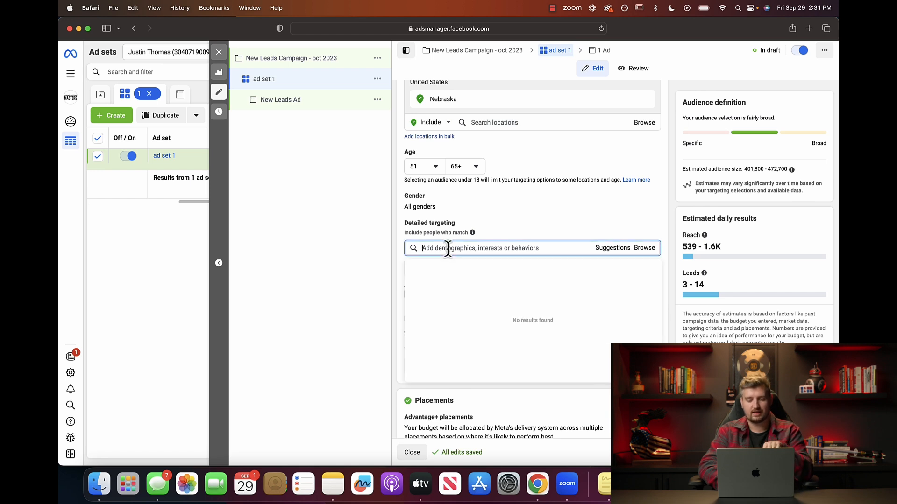
click(399, 250)
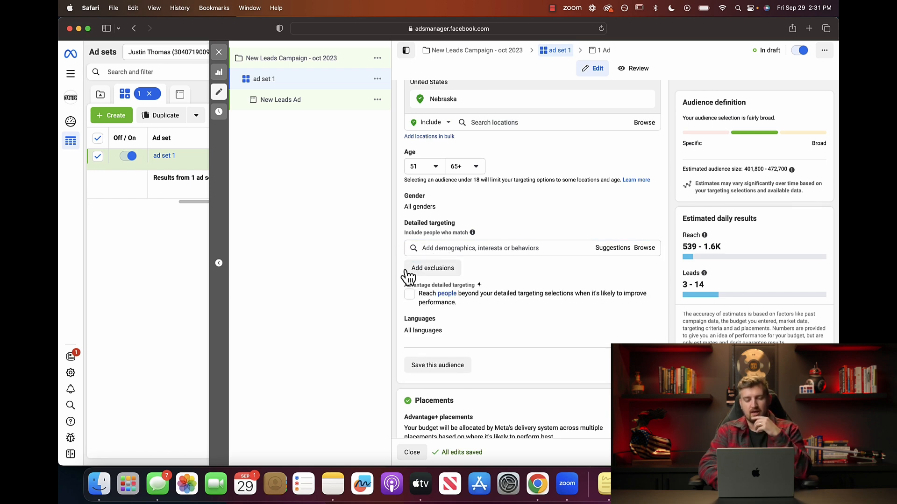
scroll(404, 281, down, 2)
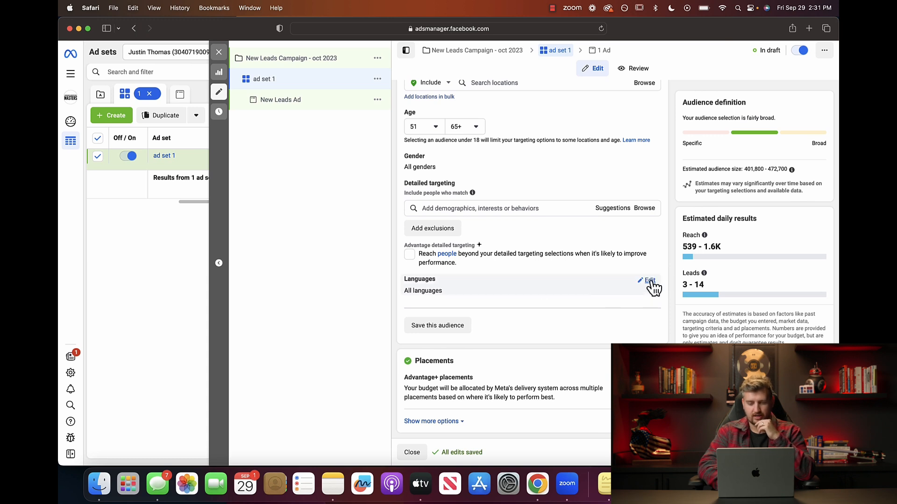
Start editing the Languages setting and move down to the Placements section.
click(650, 282)
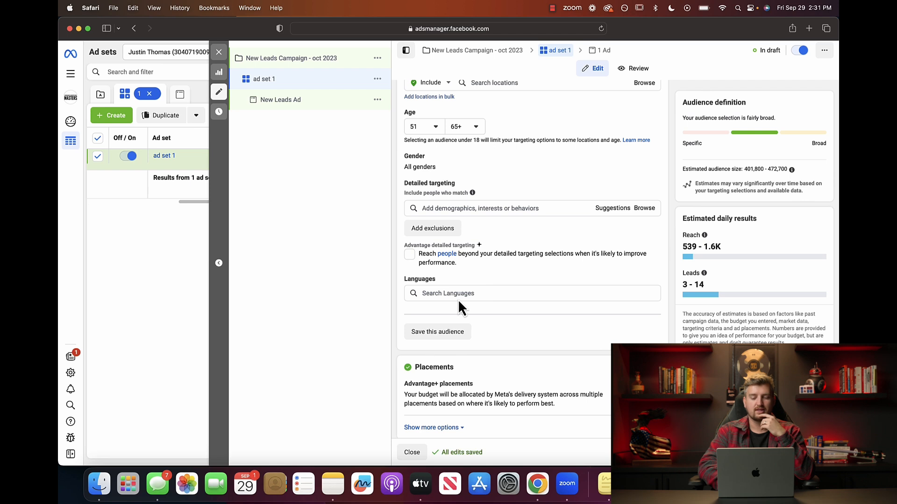
scroll(402, 302, down, 1)
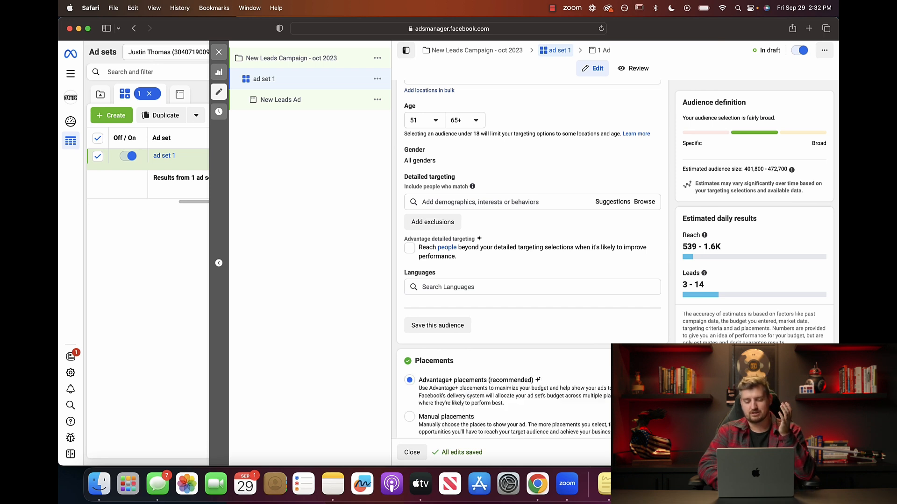
scroll(518, 402, down, 2)
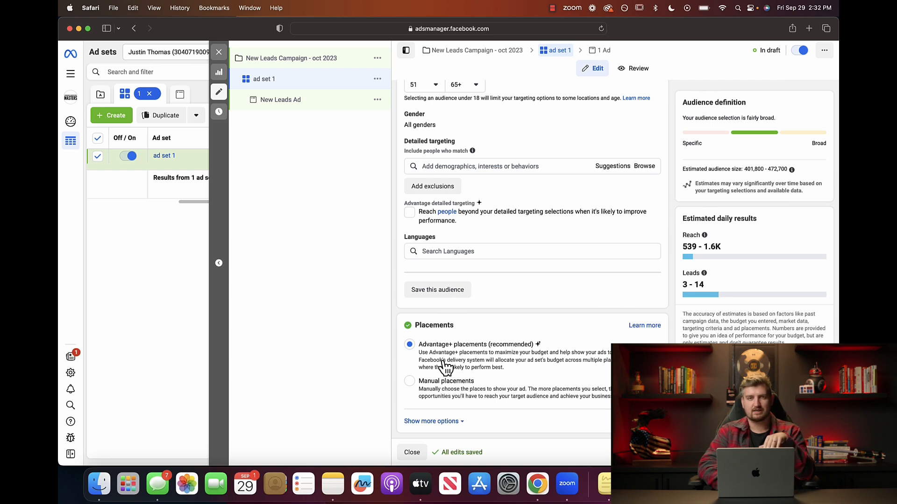
click(409, 382)
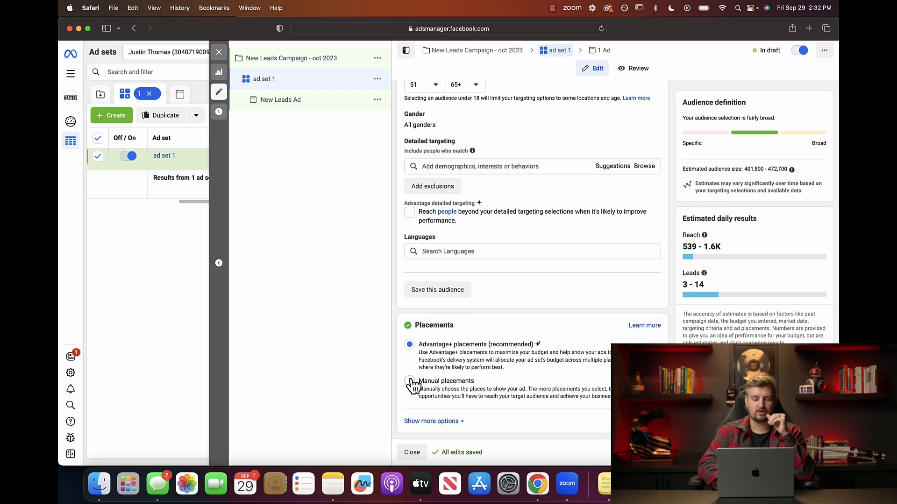
scroll(411, 383, down, 5)
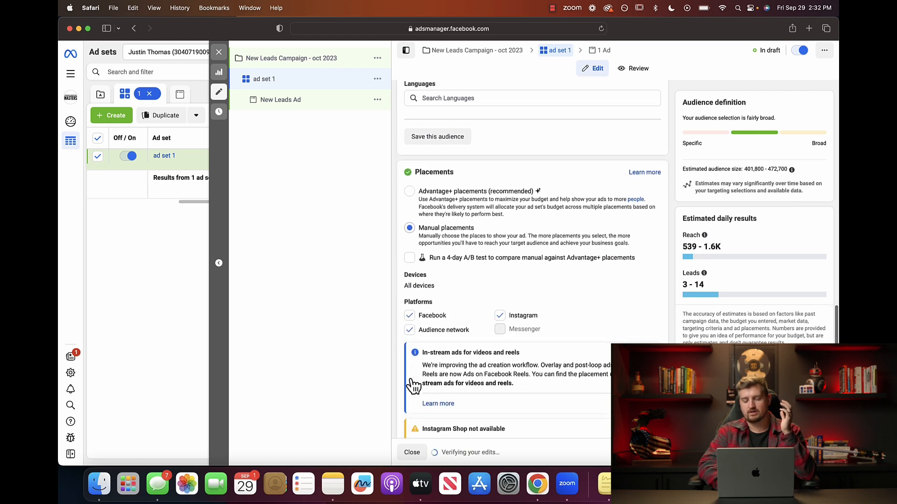
scroll(411, 382, down, 5)
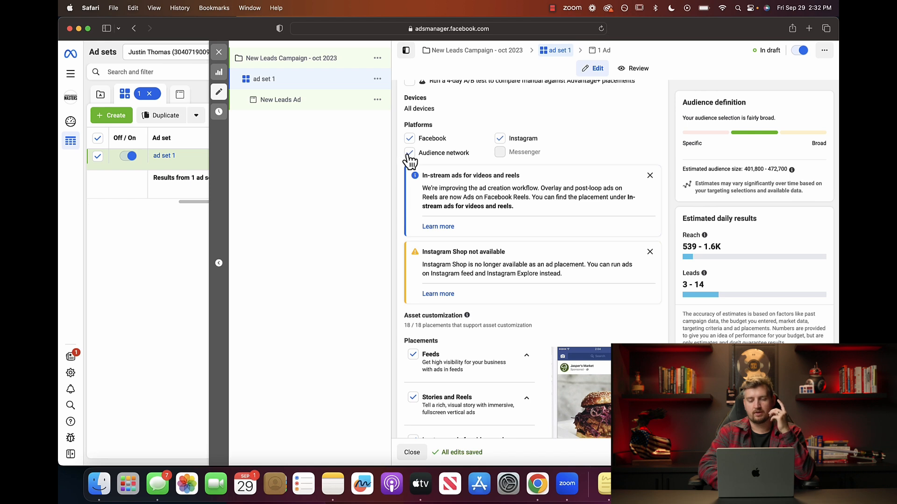
scroll(399, 154, up, 4)
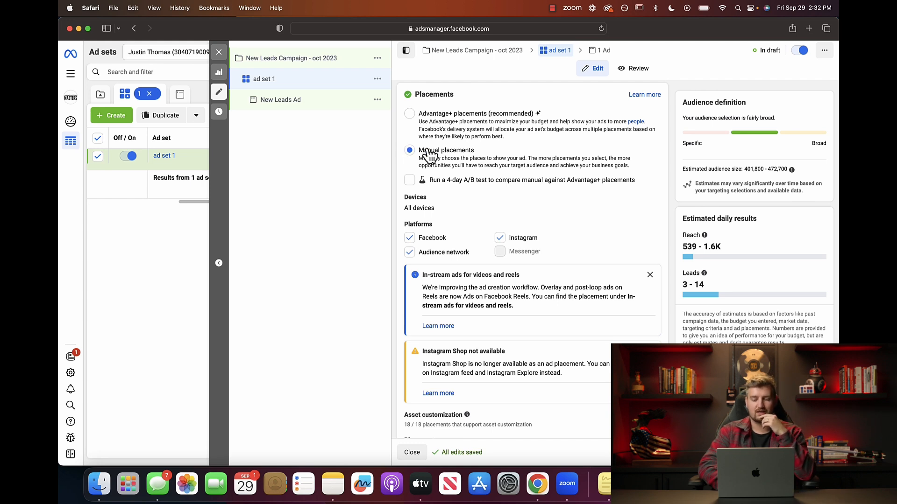
scroll(394, 237, down, 3)
scroll(394, 236, down, 8)
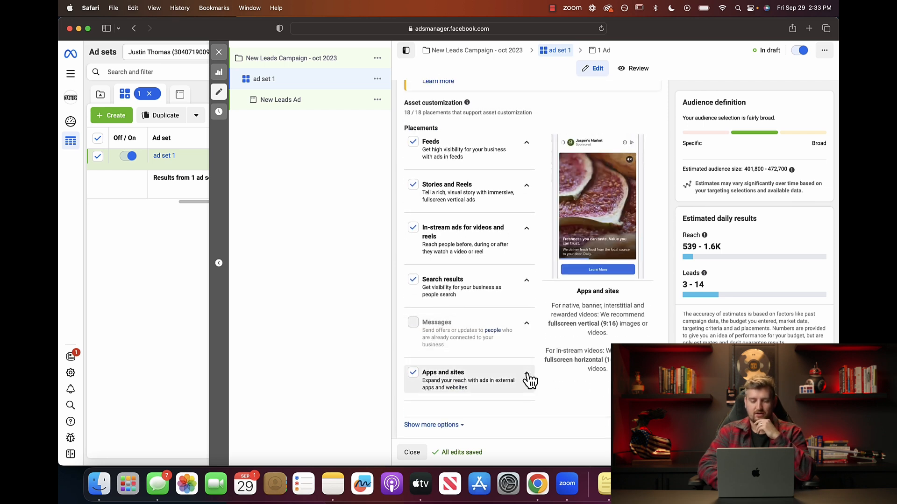
click(528, 282)
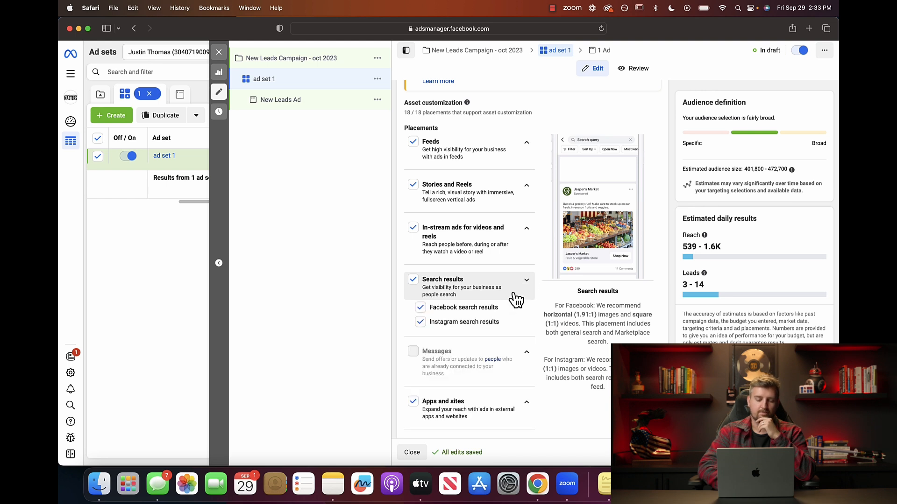
scroll(516, 299, down, 2)
click(529, 243)
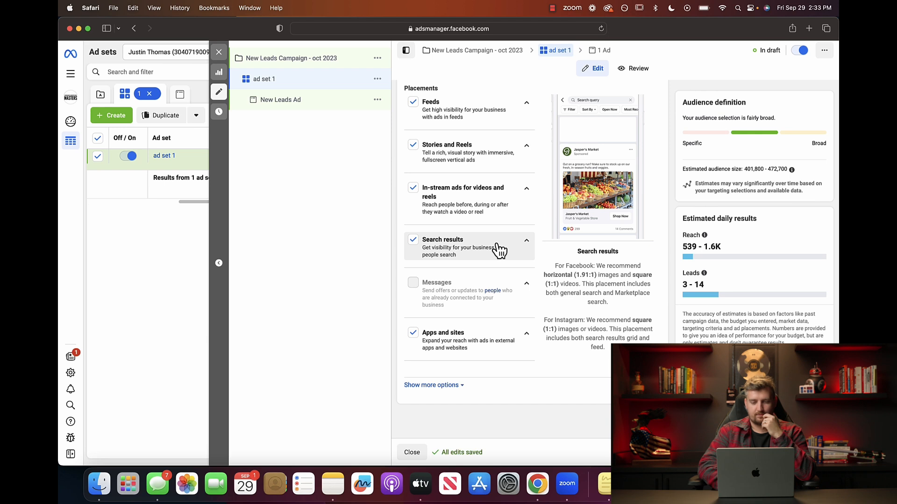
scroll(499, 249, up, 6)
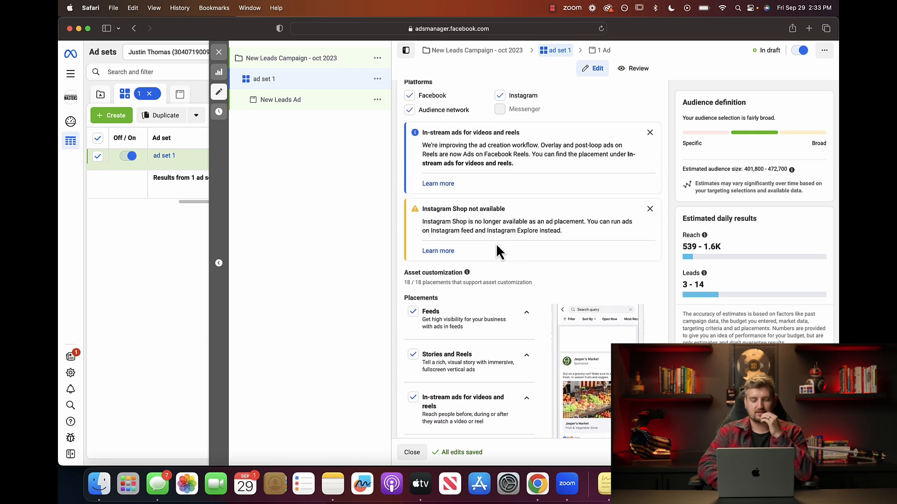
scroll(496, 251, up, 4)
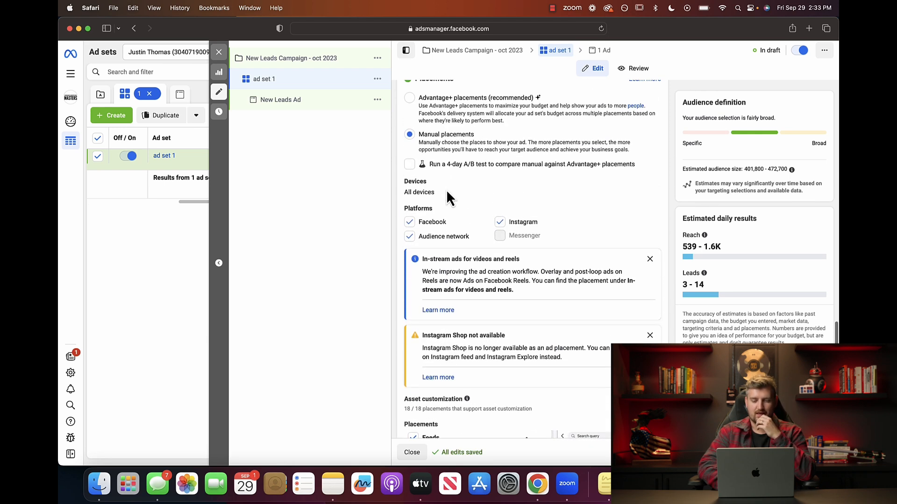
scroll(417, 233, down, 2)
scroll(418, 236, down, 7)
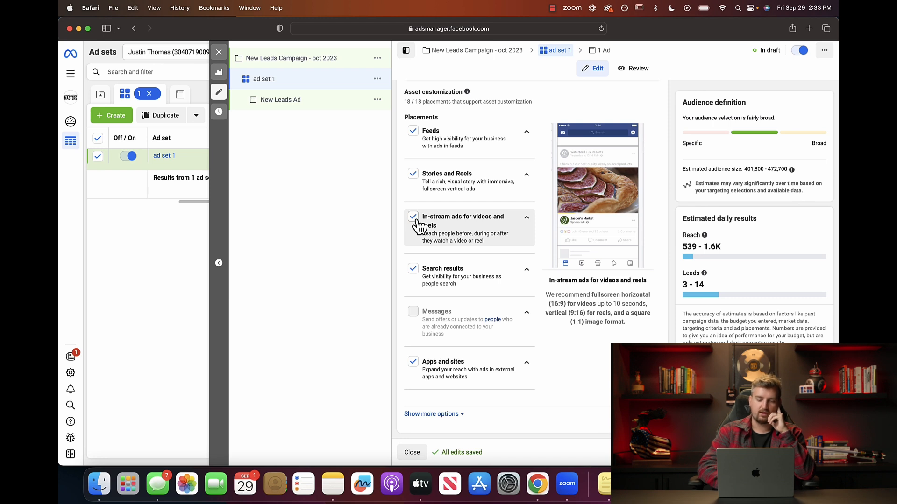
Turn off Audience Network, In-stream ads and Search results placements, and expand Feeds.
scroll(419, 226, up, 6)
click(409, 231)
scroll(400, 236, down, 2)
scroll(400, 234, down, 5)
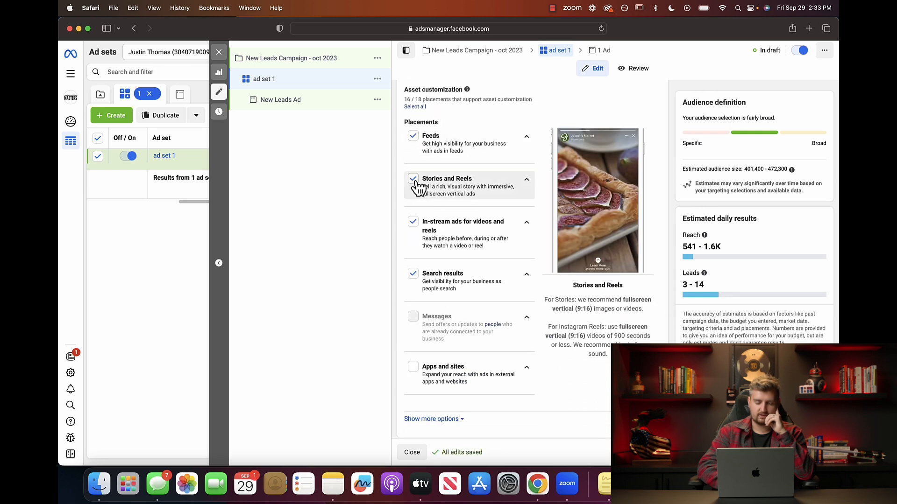
click(413, 223)
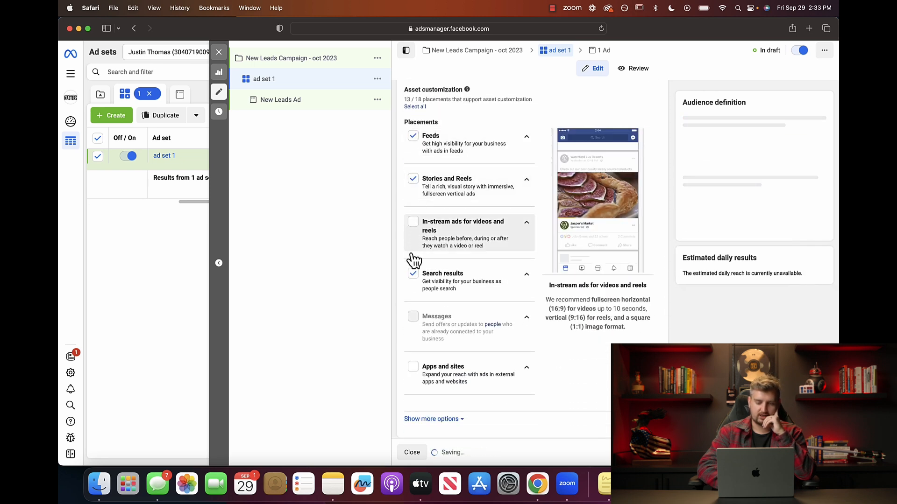
click(413, 291)
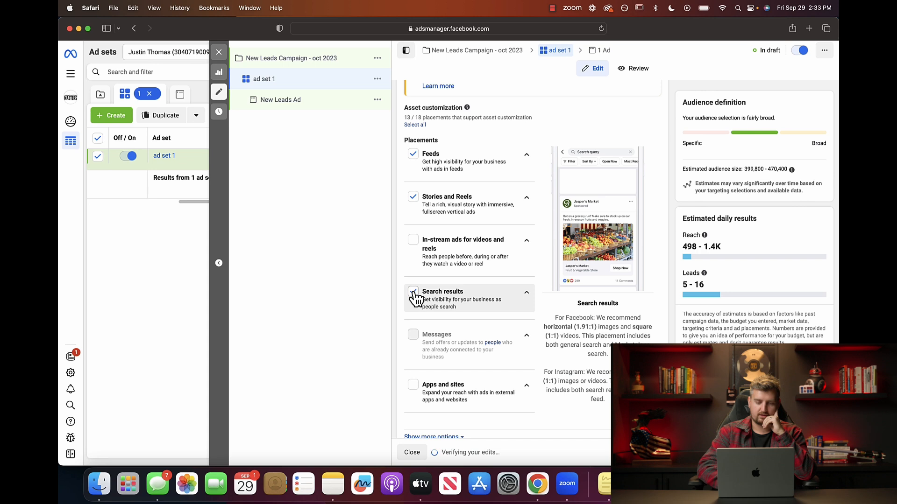
click(526, 155)
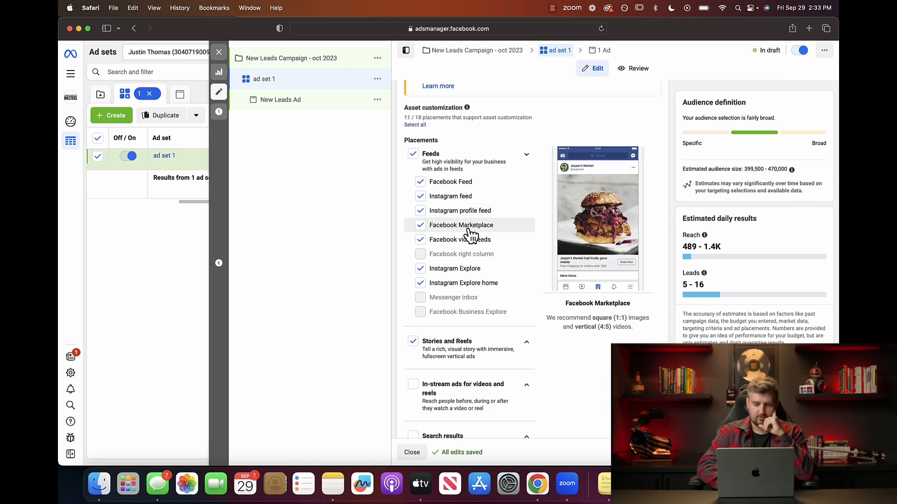
Exclude Facebook Marketplace and Facebook video feeds, leaving 9 of 18 placements, and expand Stories and Reels.
click(420, 225)
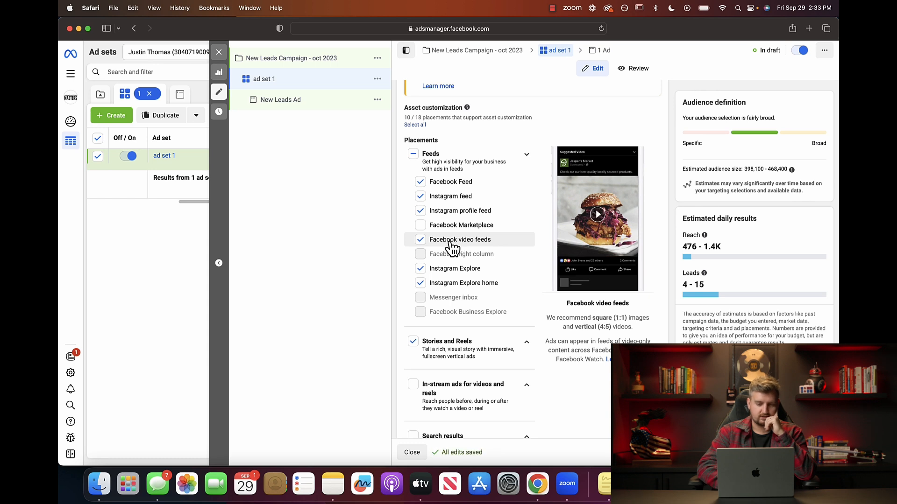
click(421, 241)
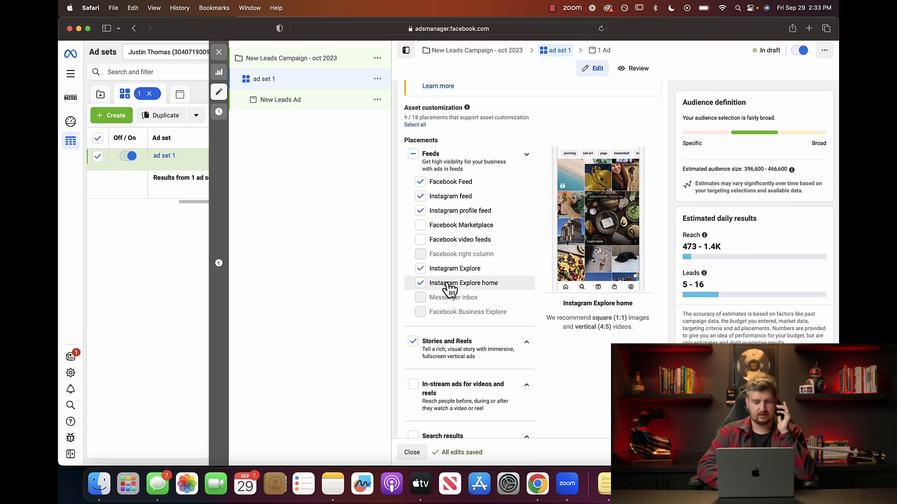
scroll(462, 289, down, 2)
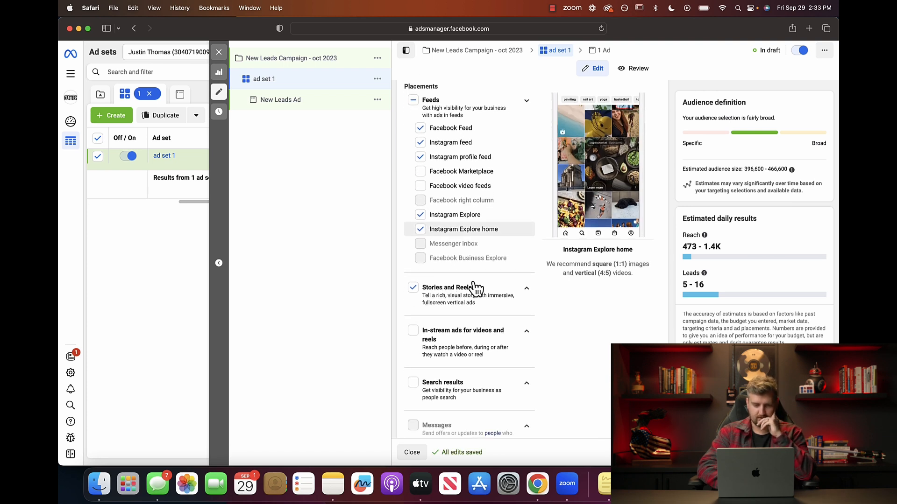
click(528, 289)
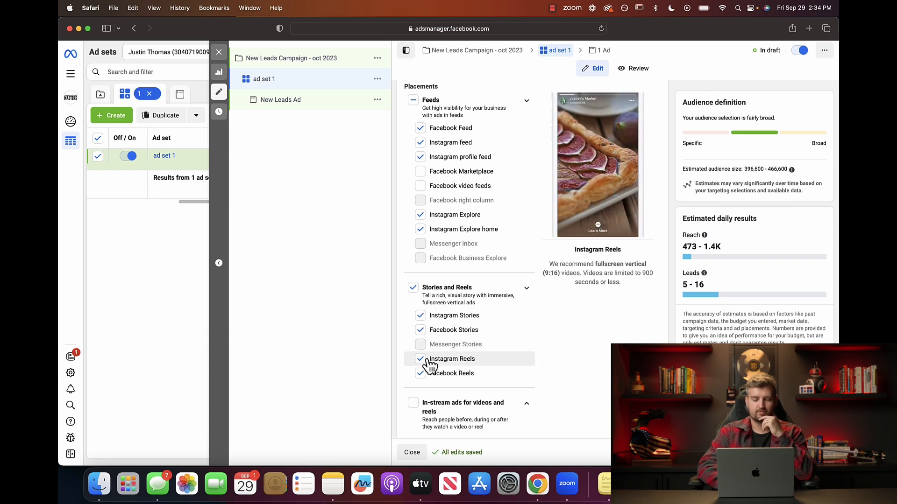
scroll(482, 305, down, 5)
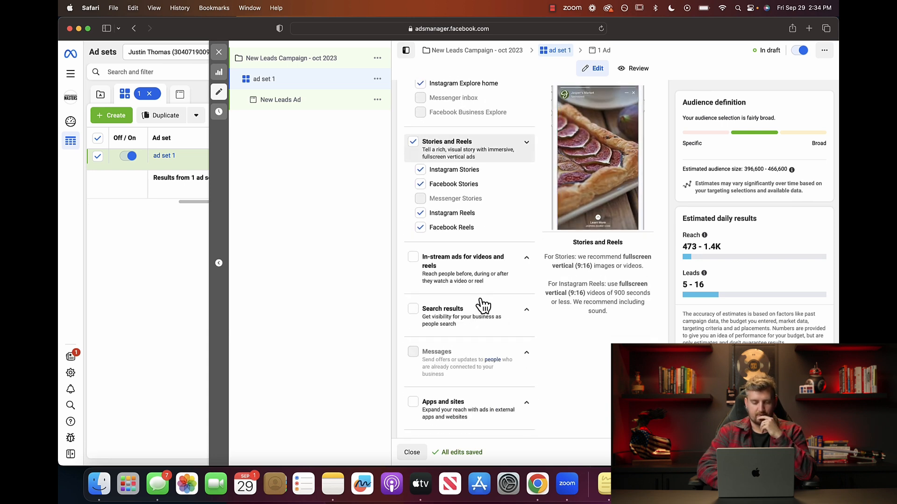
scroll(483, 305, up, 10)
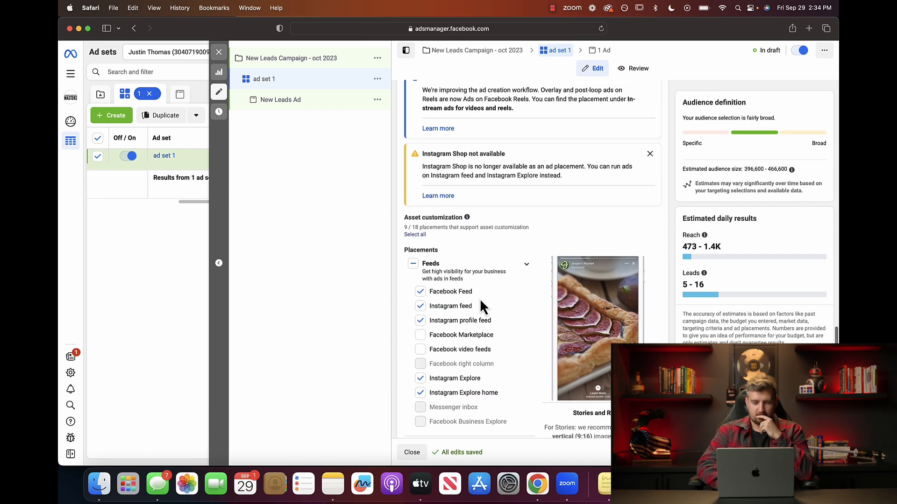
Review the placements, then switch from the ad set to editing New Leads Ad.
scroll(481, 302, up, 3)
scroll(480, 302, down, 6)
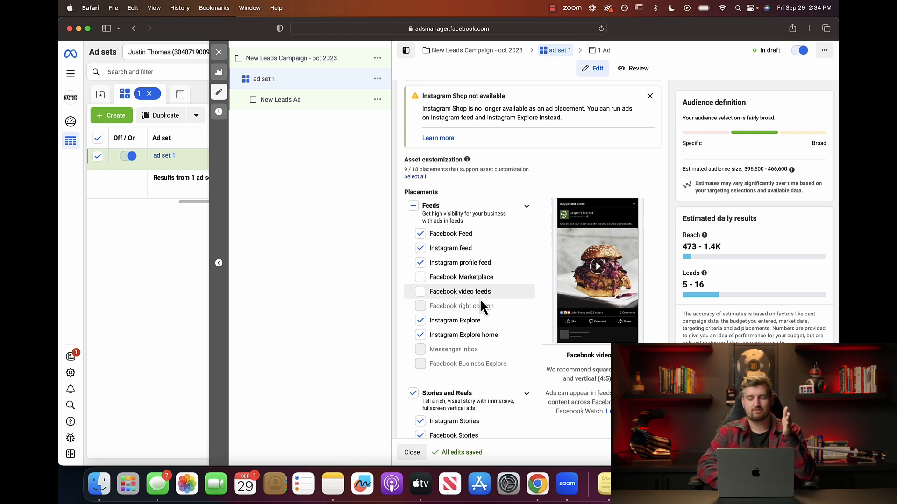
scroll(453, 321, up, 8)
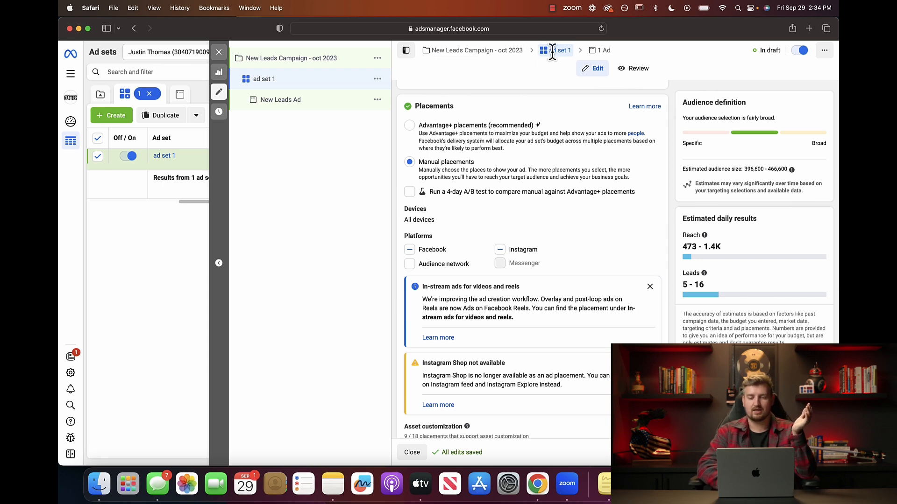
click(602, 50)
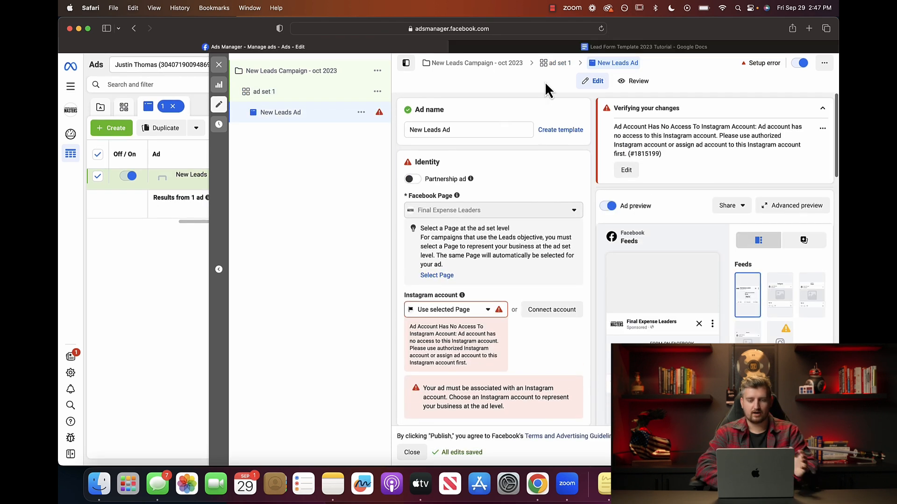
Select the entire 'New Leads Ad' text in the Ad name field.
click(450, 131)
triple_click(477, 130)
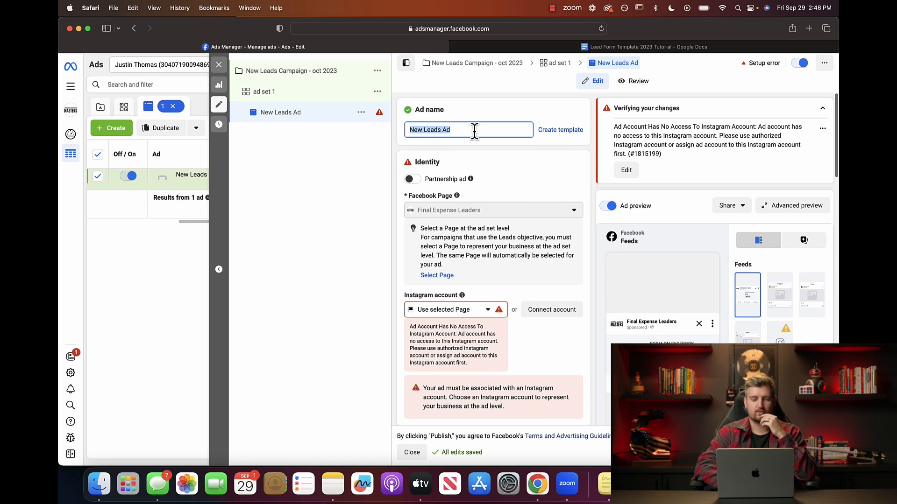
Rename the ad to 'FE Ad Copy 1 > funeral' and scroll down to Identity.
text(FE A)
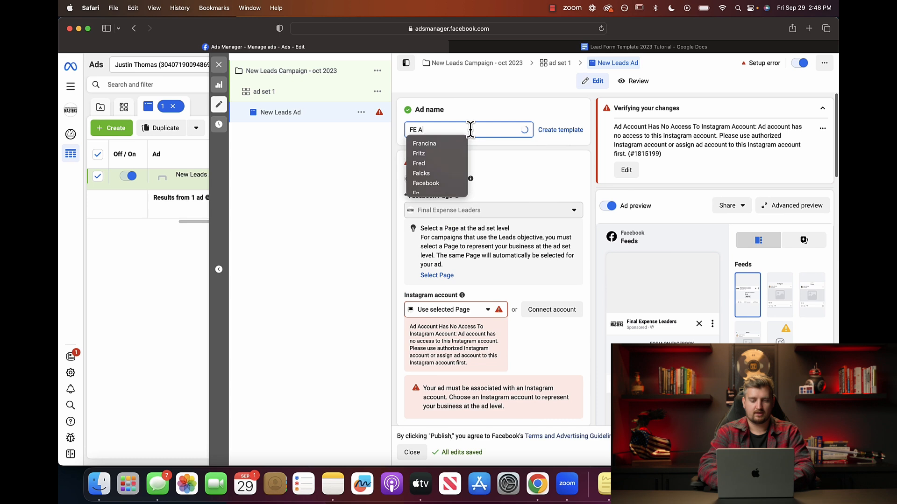
text(d Copy 1)
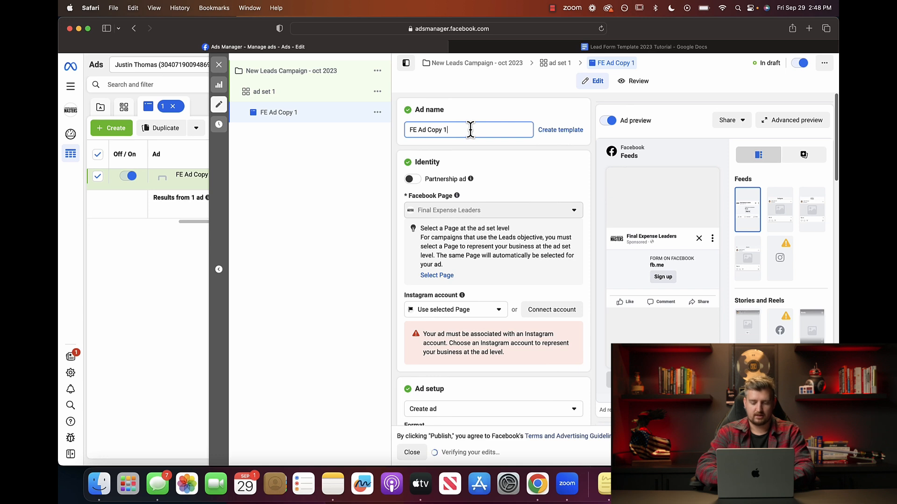
text( >)
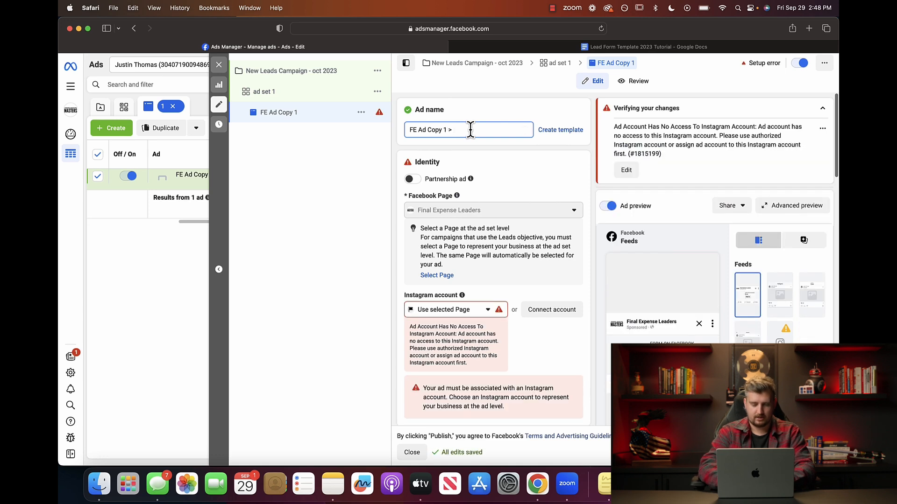
text( funer)
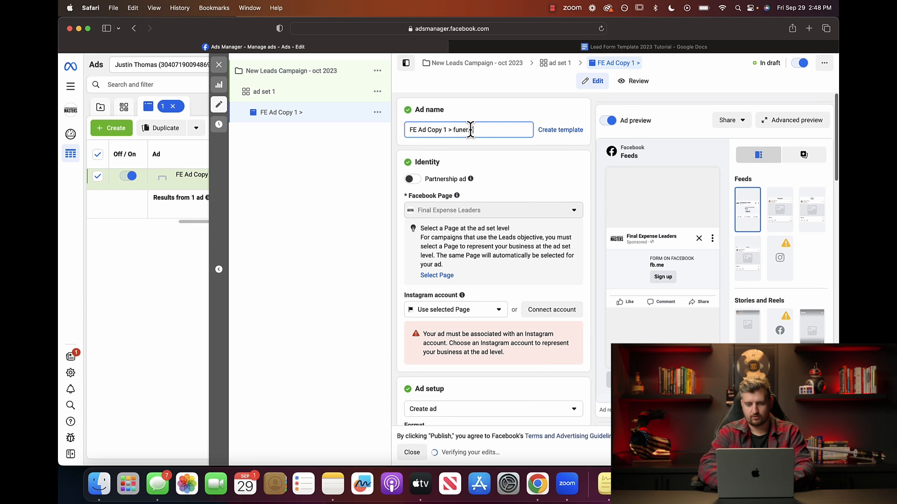
text(al)
click(484, 113)
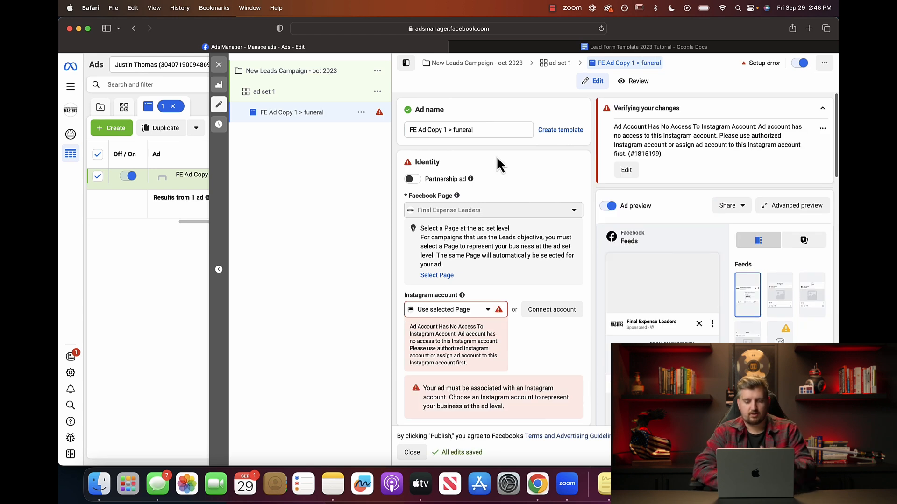
scroll(491, 177, down, 1)
scroll(538, 199, down, 5)
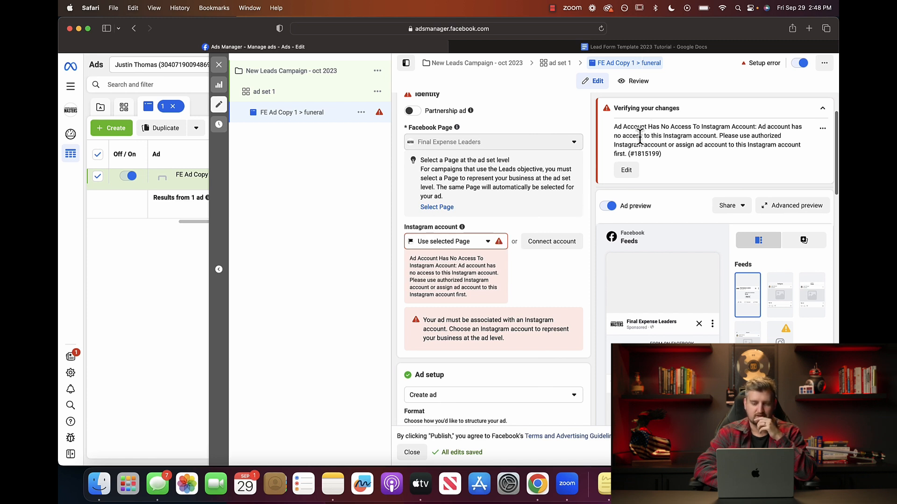
Choose the business Instagram account in the ad's Identity section, clearing the access error.
click(489, 241)
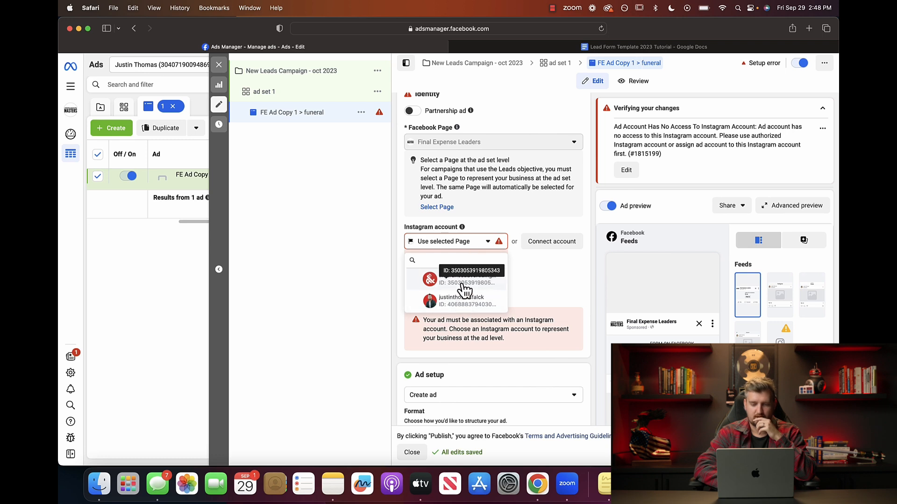
scroll(522, 254, down, 2)
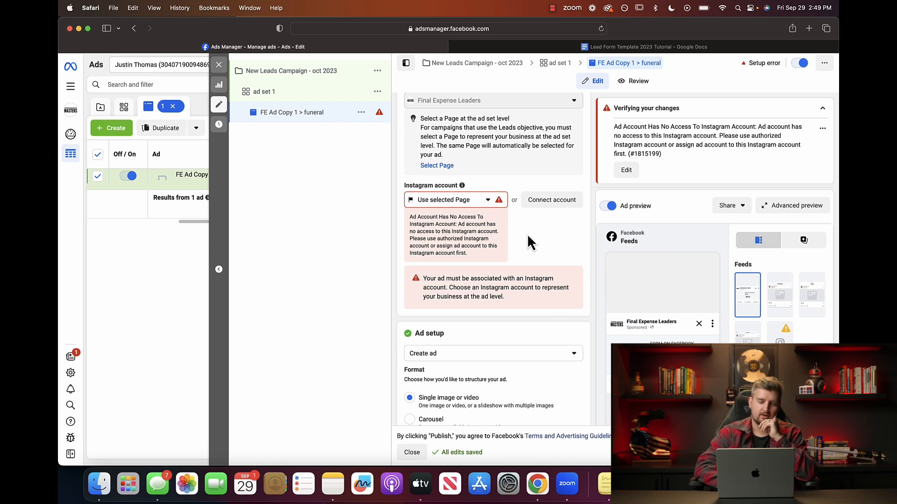
scroll(525, 230, down, 1)
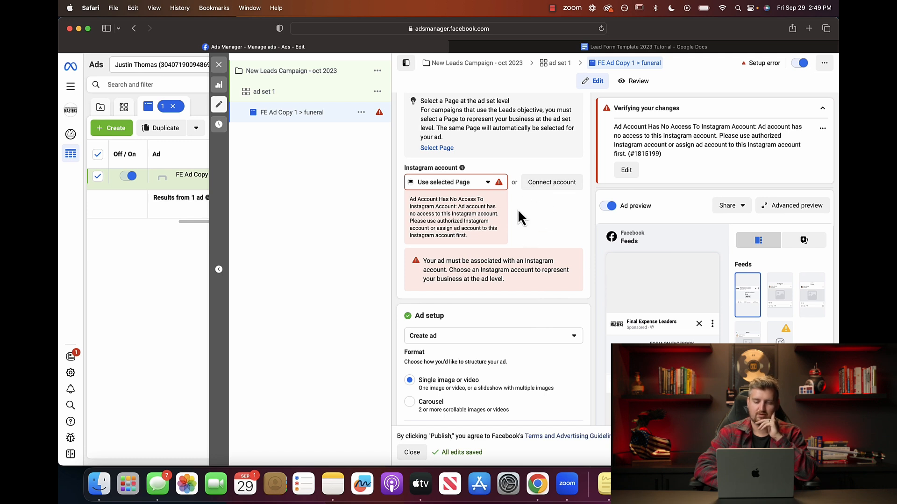
click(486, 184)
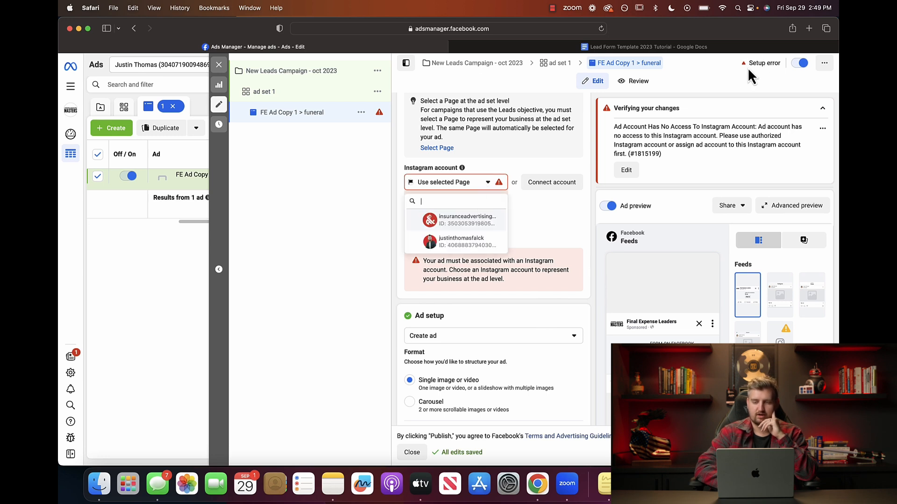
click(456, 224)
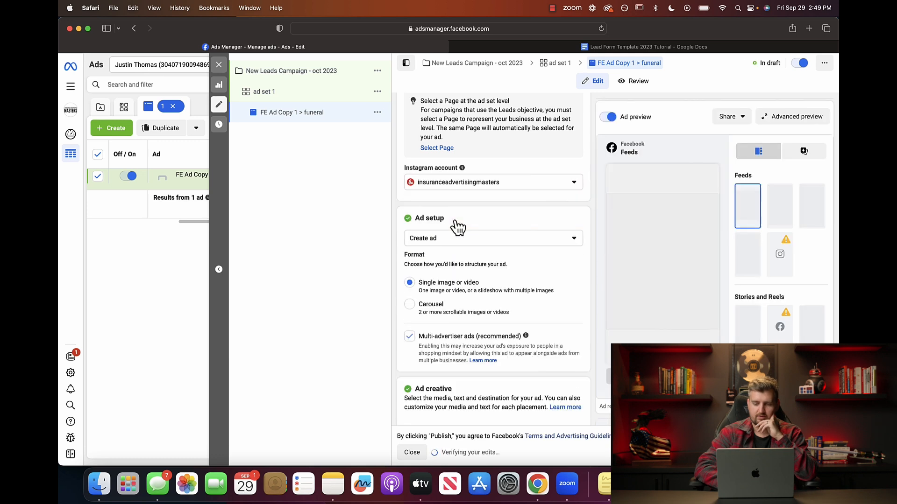
scroll(516, 306, up, 3)
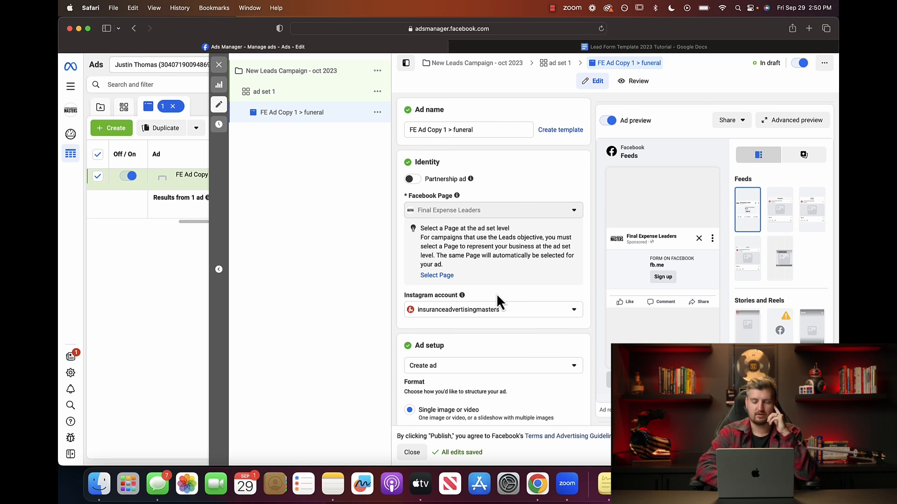
Keep the ad setup on Create ad rather than another option.
scroll(482, 294, down, 5)
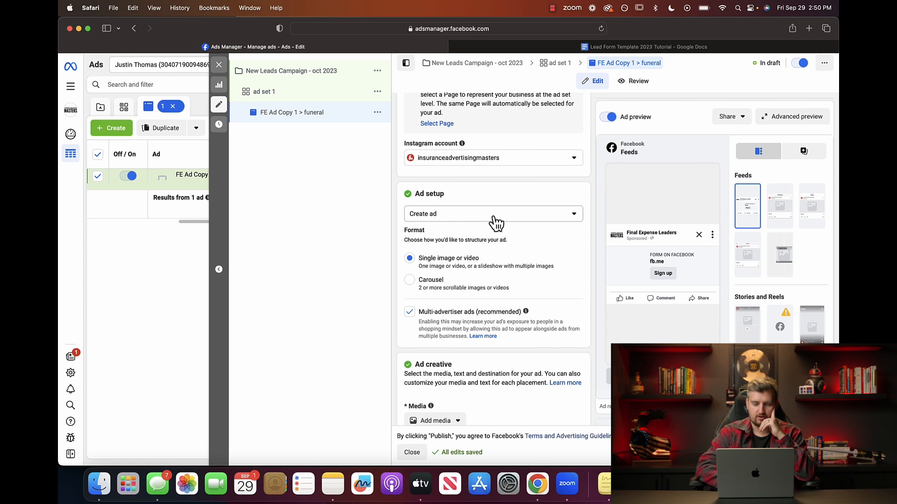
click(502, 223)
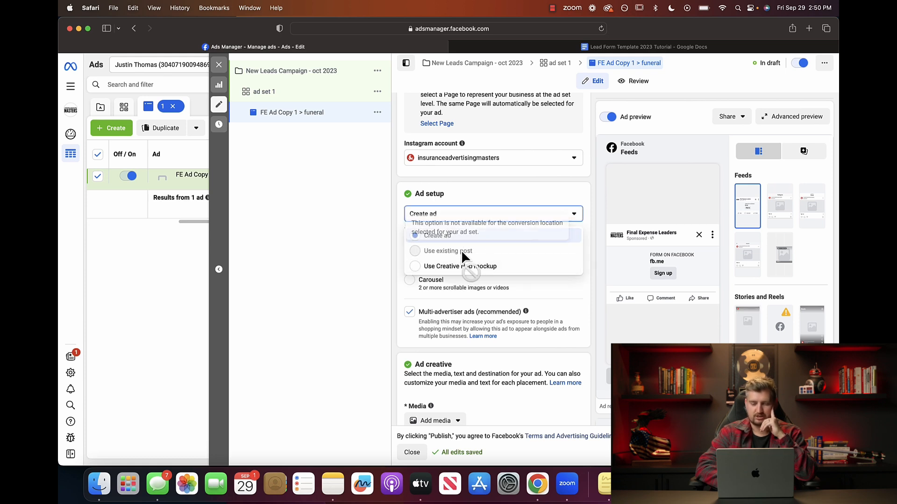
click(493, 199)
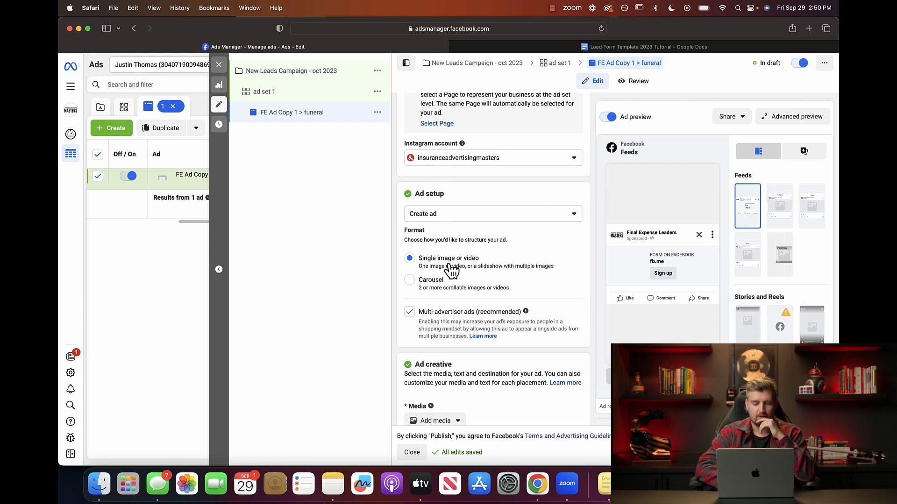
Turn off multi-advertiser ads and open a new blank Safari tab.
scroll(477, 262, down, 2)
scroll(478, 266, down, 4)
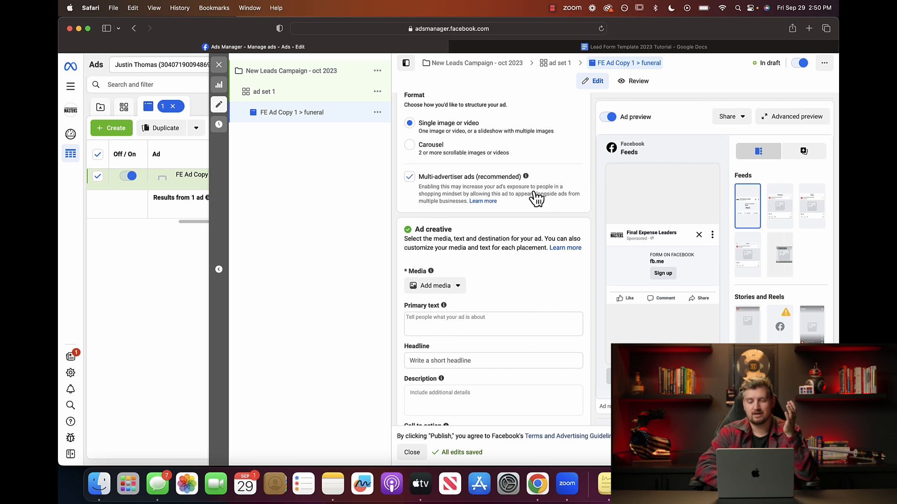
click(411, 182)
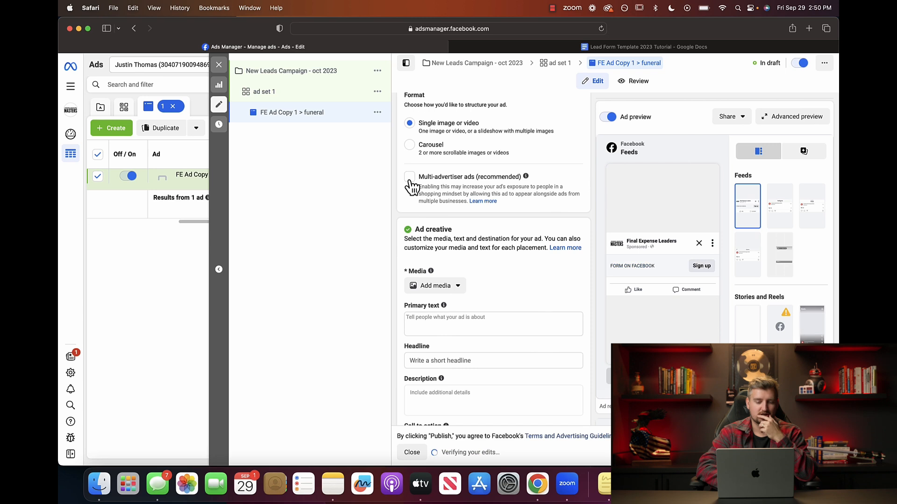
scroll(521, 259, down, 3)
scroll(520, 260, down, 2)
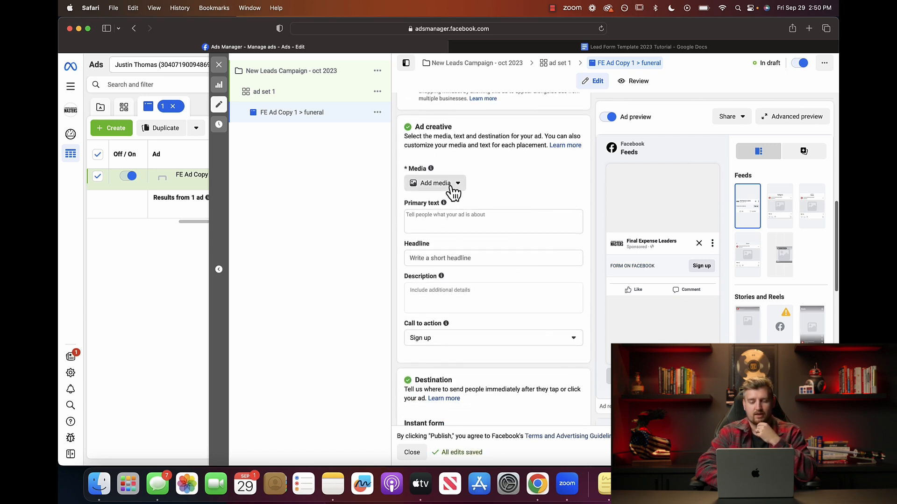
click(809, 29)
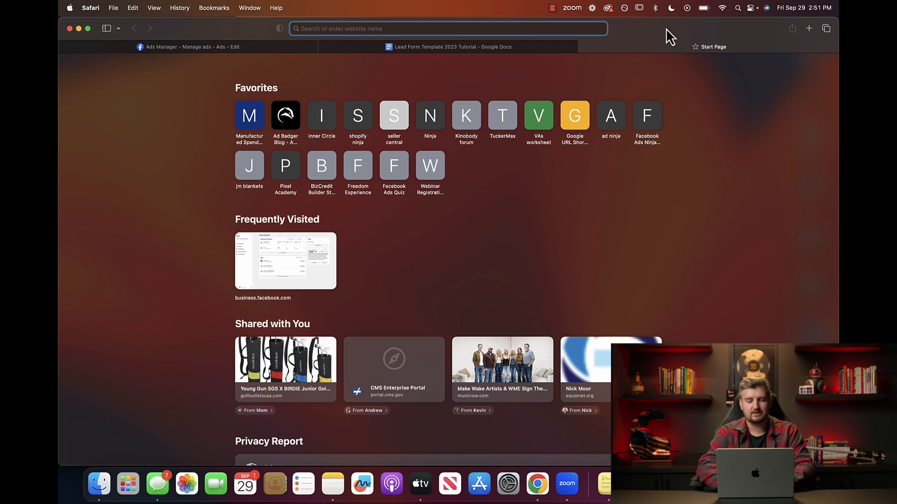
Load unsplash.com in the new tab and focus its search box.
text(fun)
key(BackSpace)
key(BackSpace)
key(BackSpace)
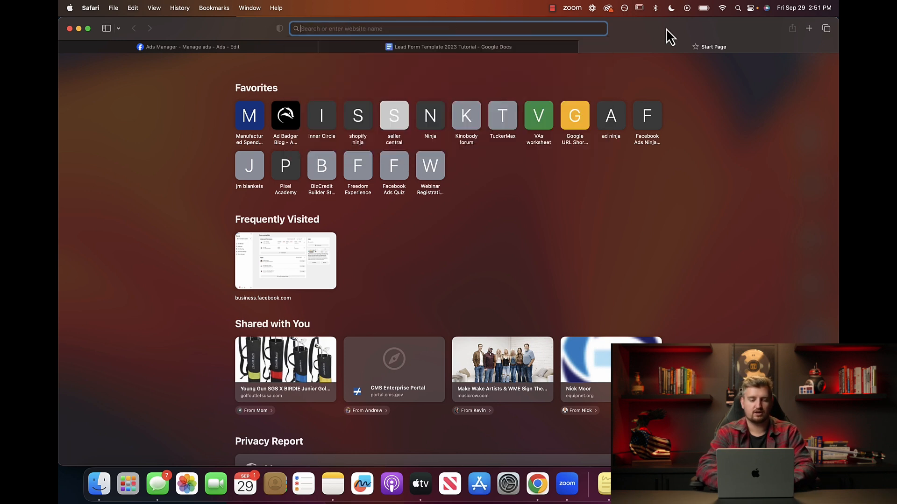
text(unsplash.com)
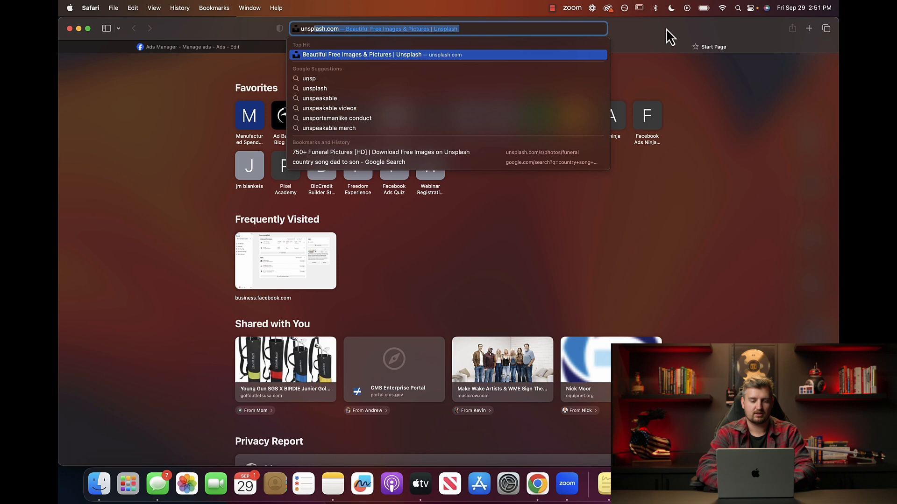
key(Return)
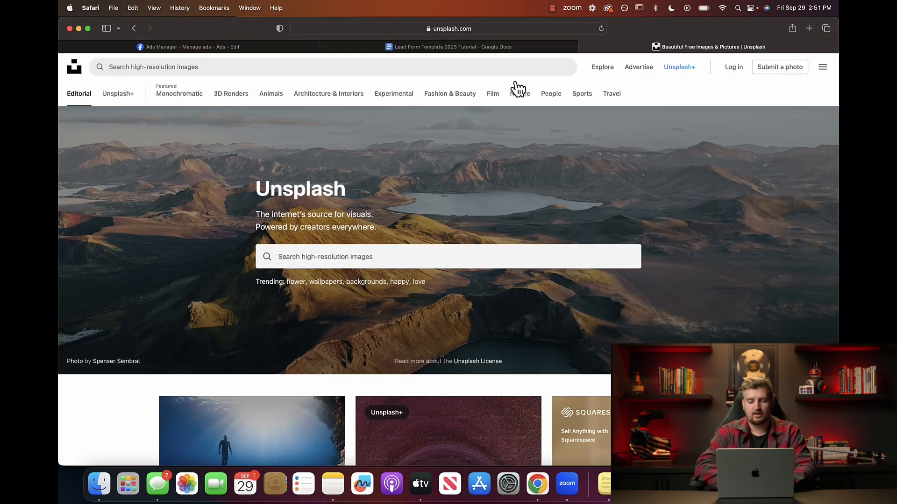
click(350, 260)
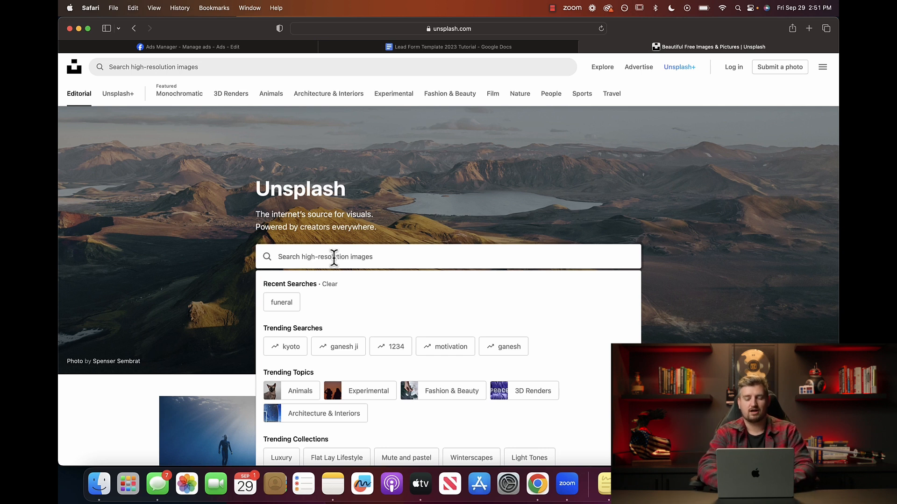
Search Unsplash for 'funeral' and browse the photo results.
text(funeral)
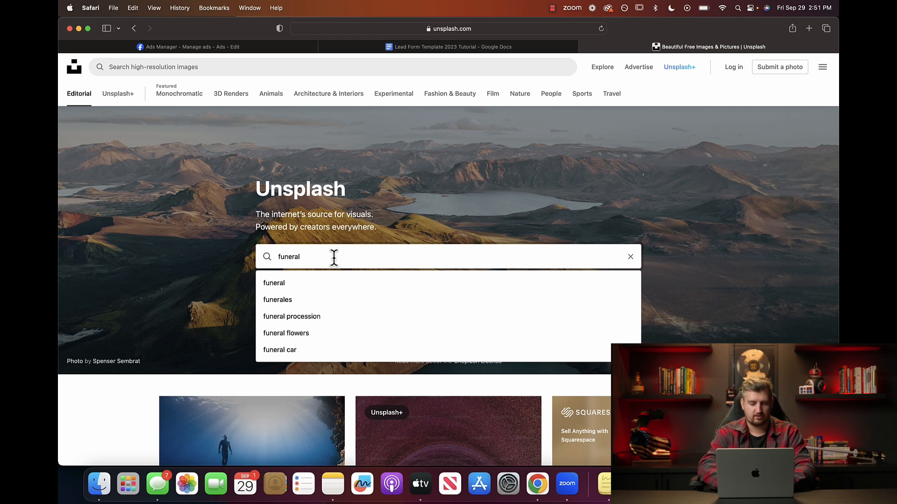
key(Return)
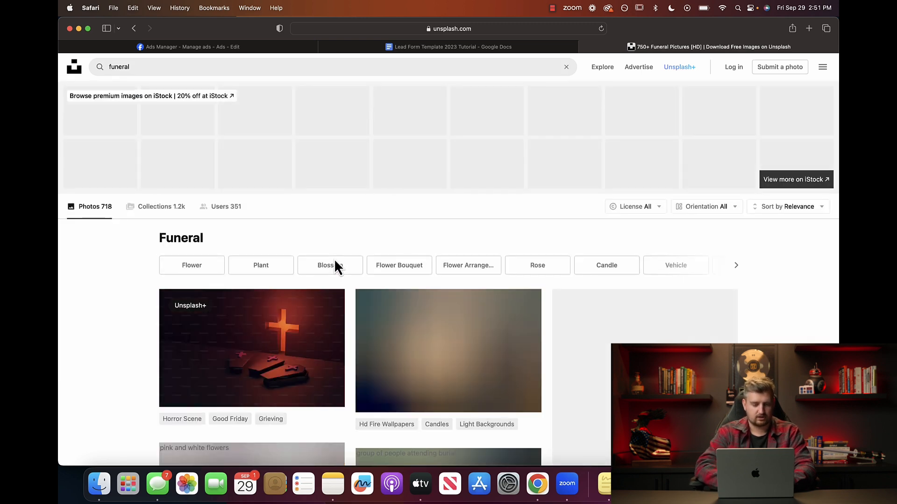
scroll(117, 310, down, 4)
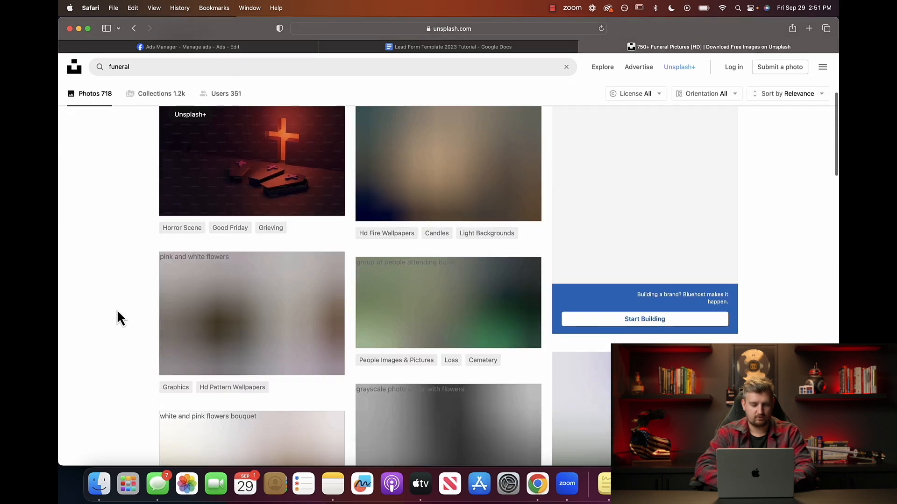
scroll(124, 311, down, 2)
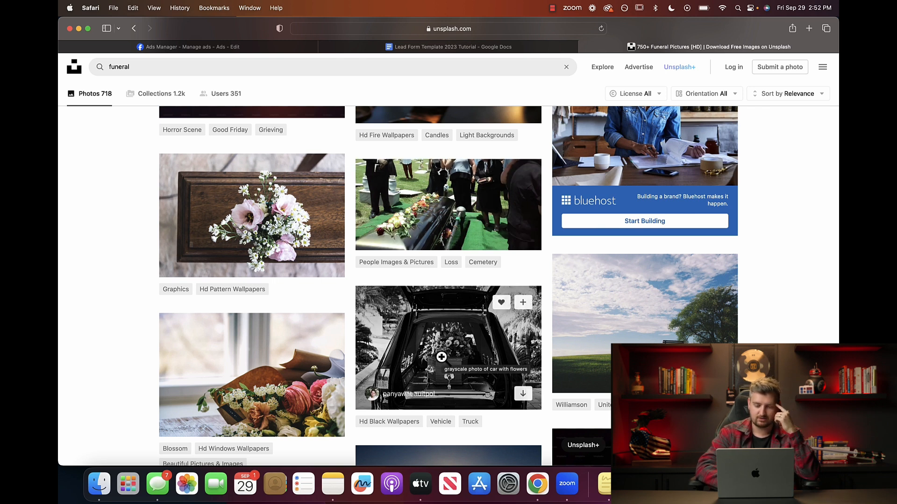
scroll(441, 362, down, 2)
scroll(321, 336, down, 6)
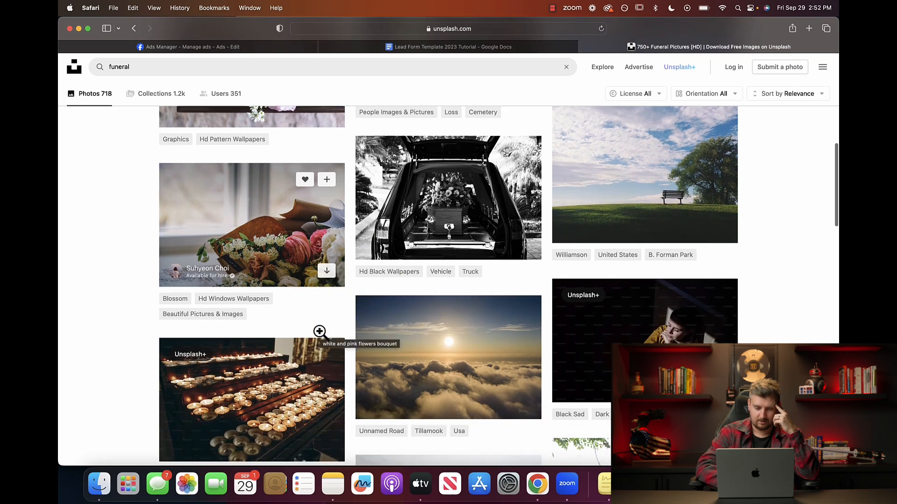
scroll(320, 332, down, 3)
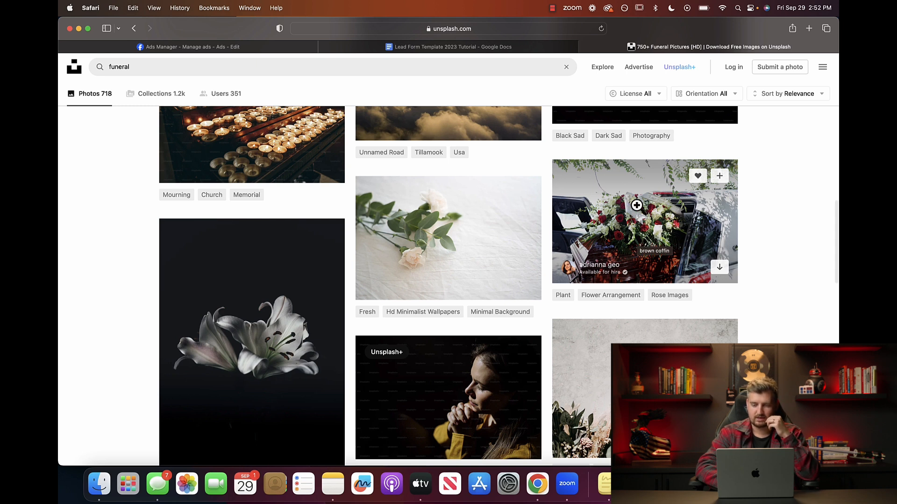
Download the brown coffin-with-flowers photo free from Unsplash, allowing the download.
click(633, 219)
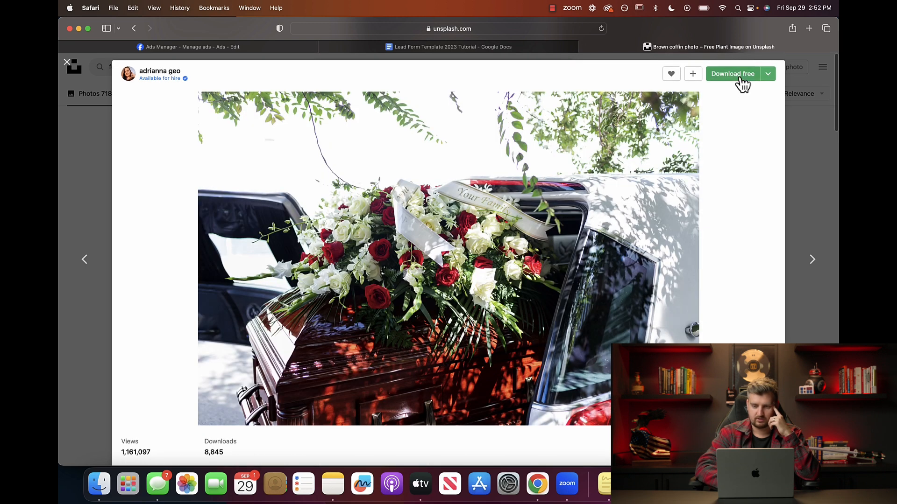
click(738, 76)
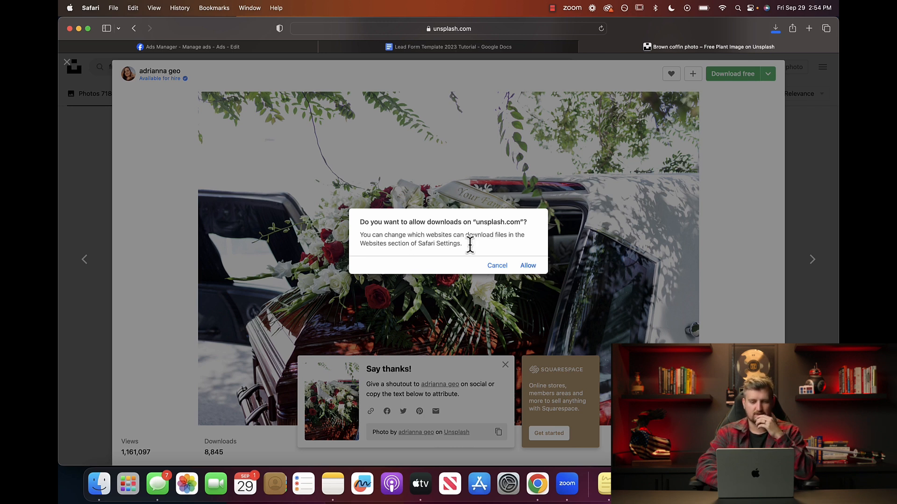
click(533, 266)
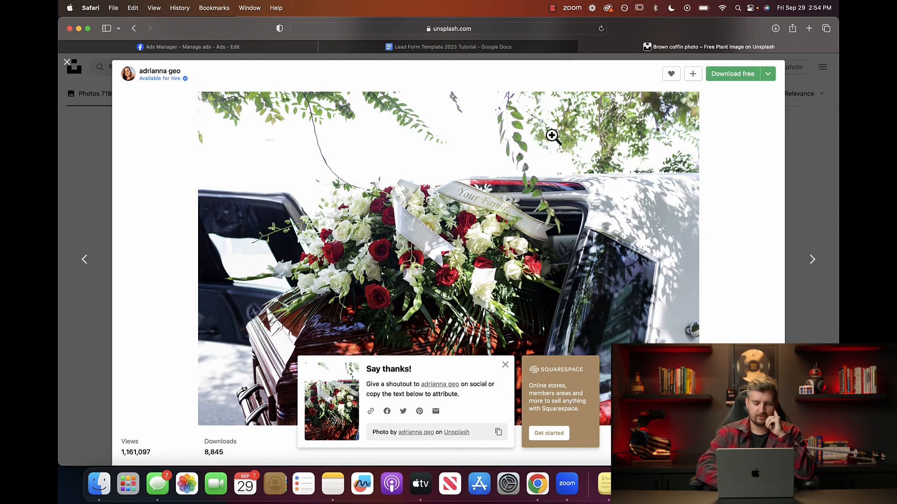
Open the downloaded coffin photo in Preview from Finder's Downloads folder.
click(100, 484)
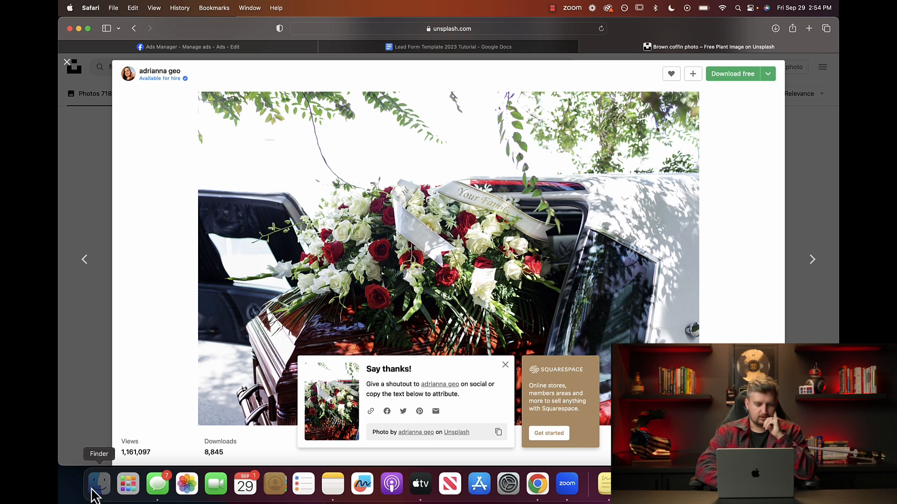
click(277, 158)
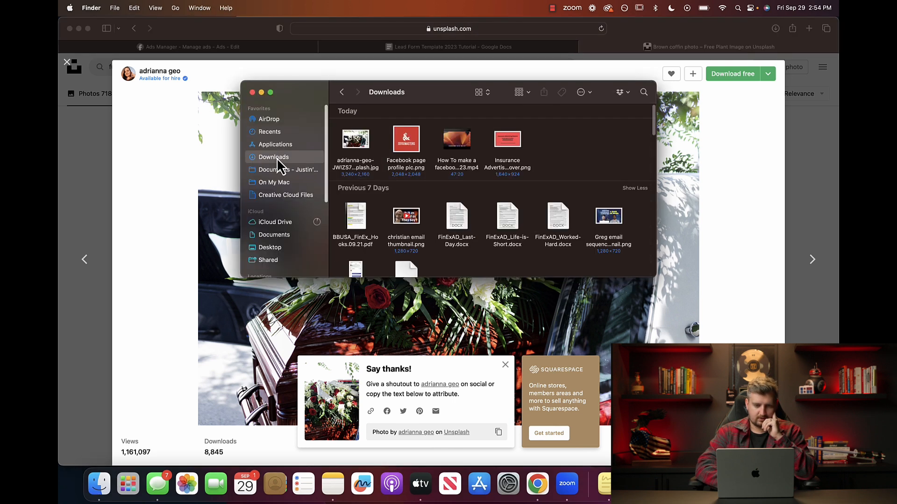
double_click(356, 136)
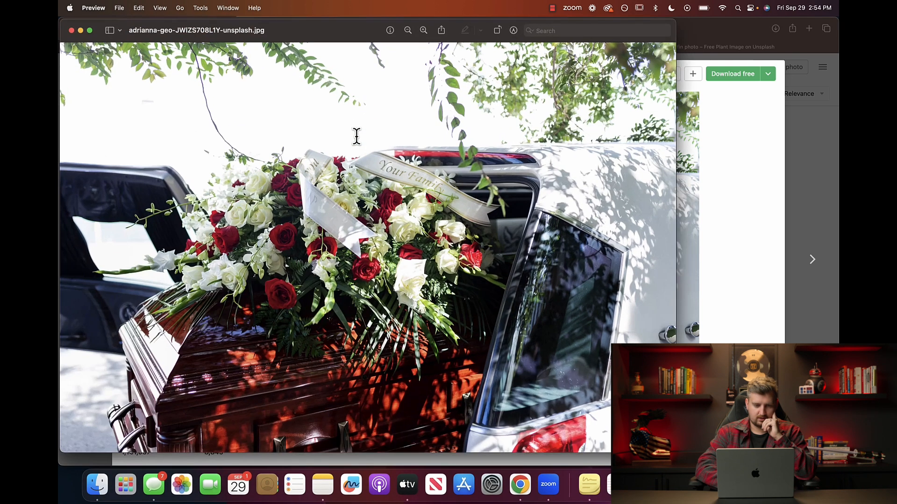
Close Preview, rename the photo to 'funeral photo for ads.jpg', and close the Downloads window.
click(71, 30)
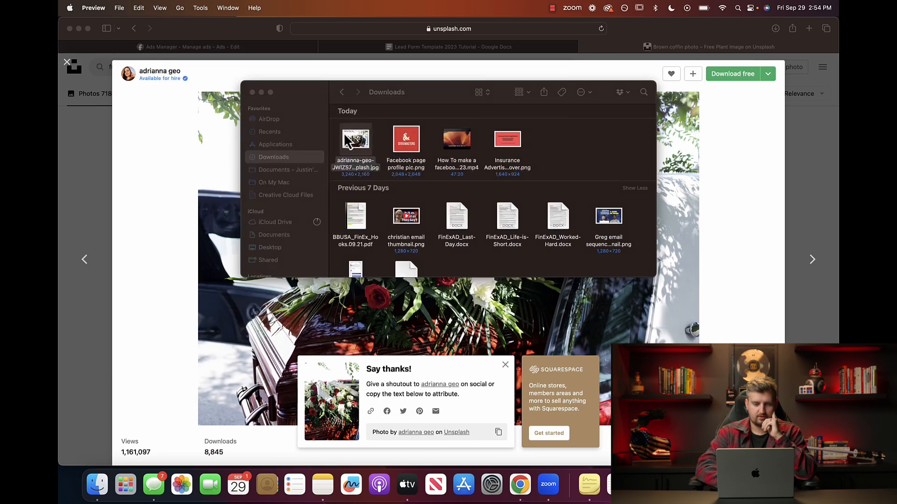
right_click(355, 162)
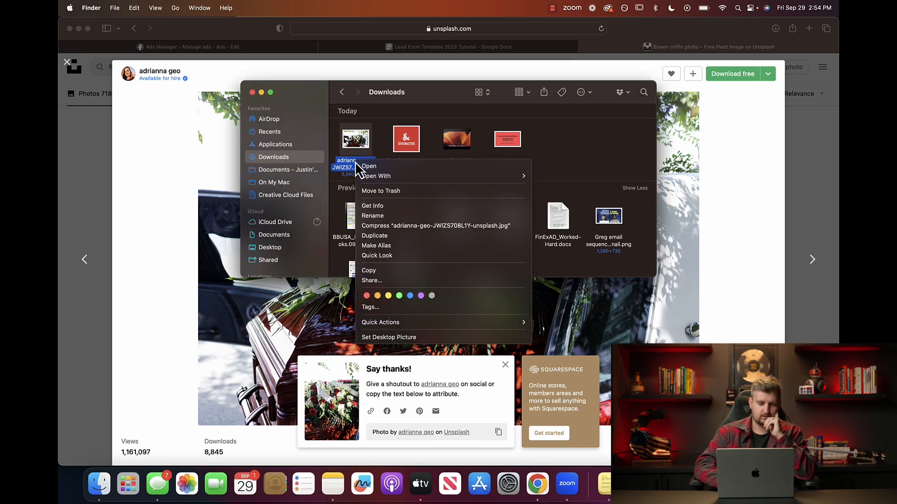
click(373, 216)
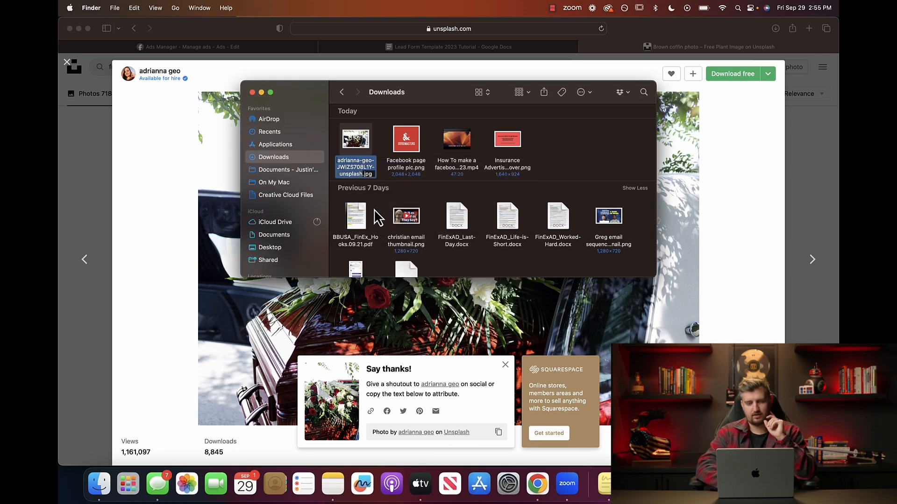
text(funeral pho)
text(to for)
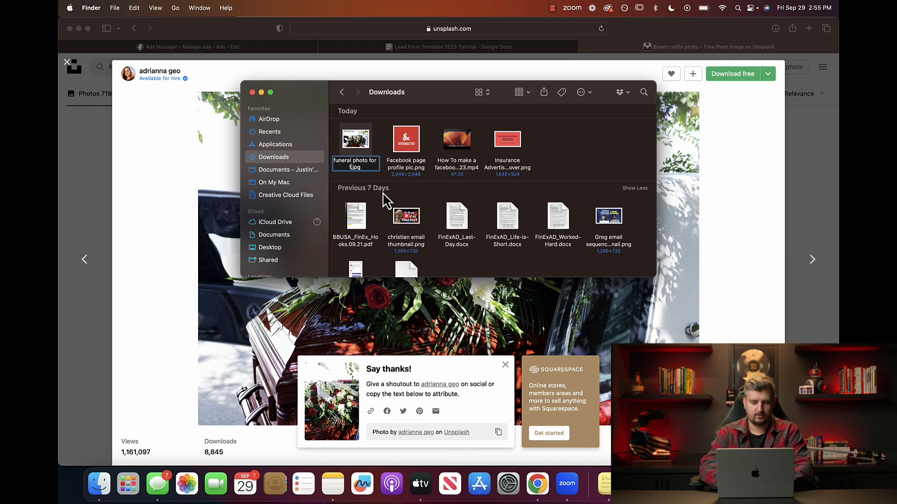
text( ads)
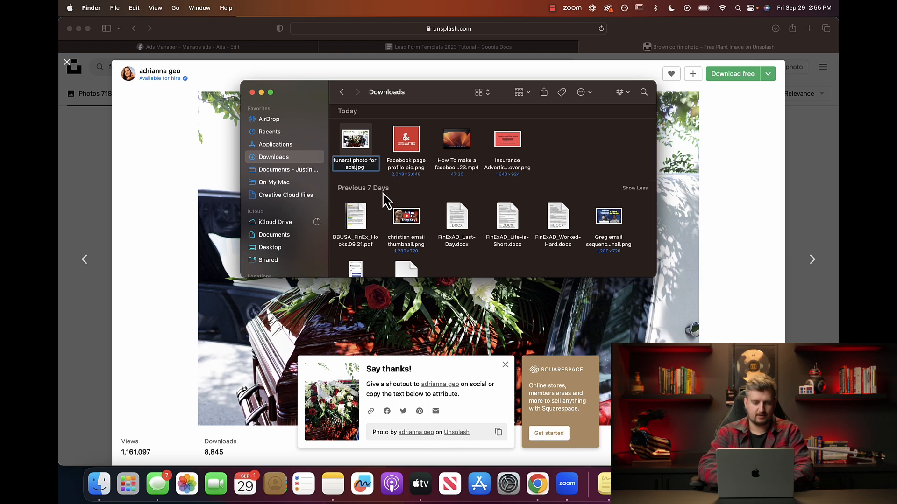
click(380, 179)
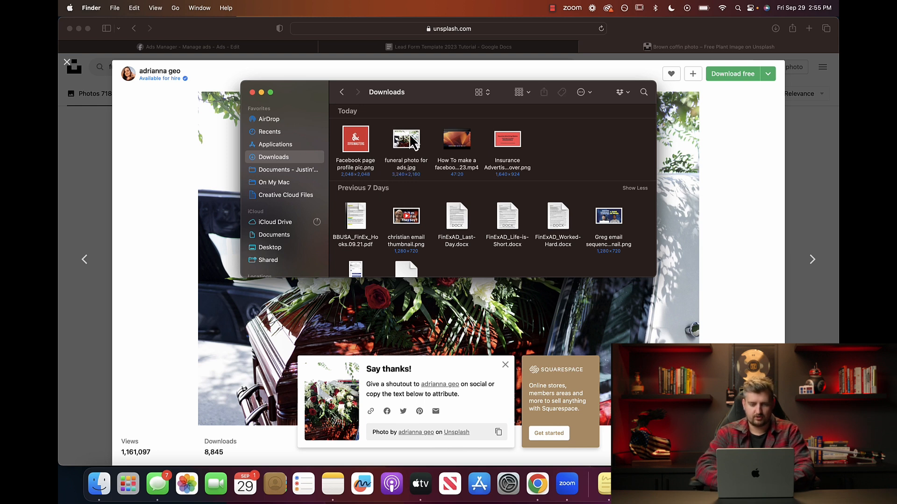
click(253, 92)
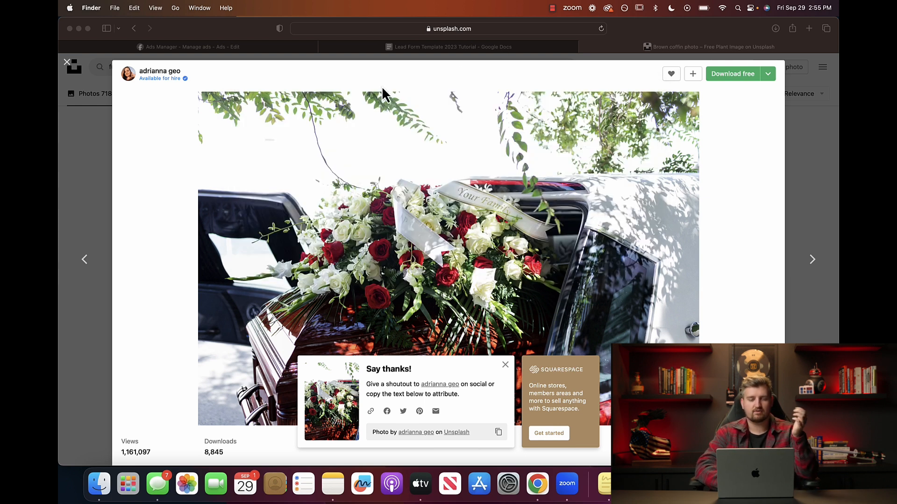
Upload 'funeral photo for ads.jpg' from Downloads as the ad's image.
click(189, 47)
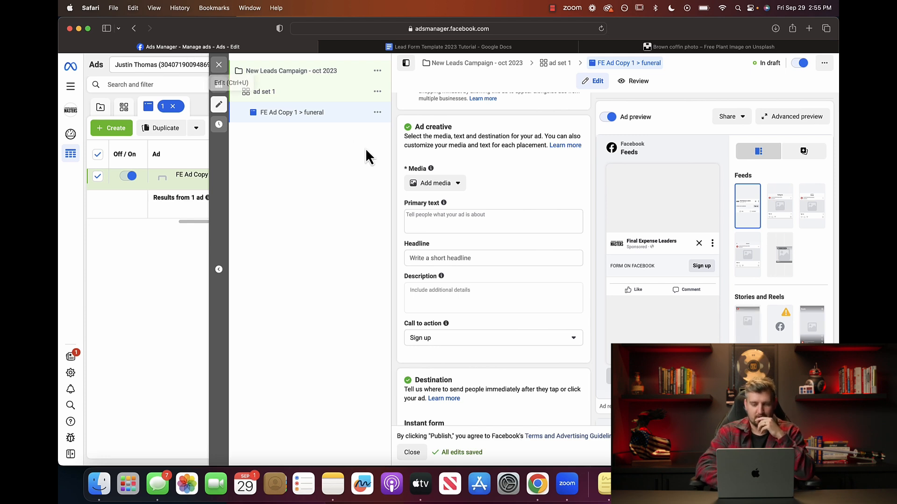
click(447, 185)
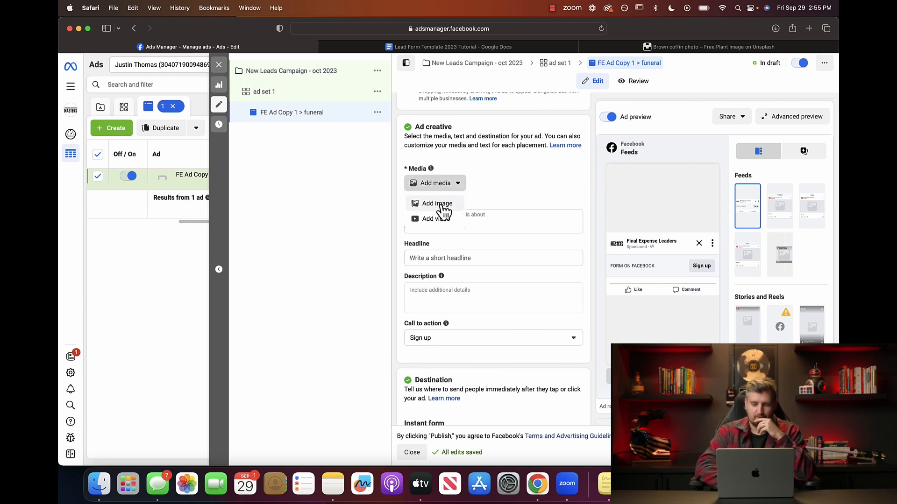
click(440, 204)
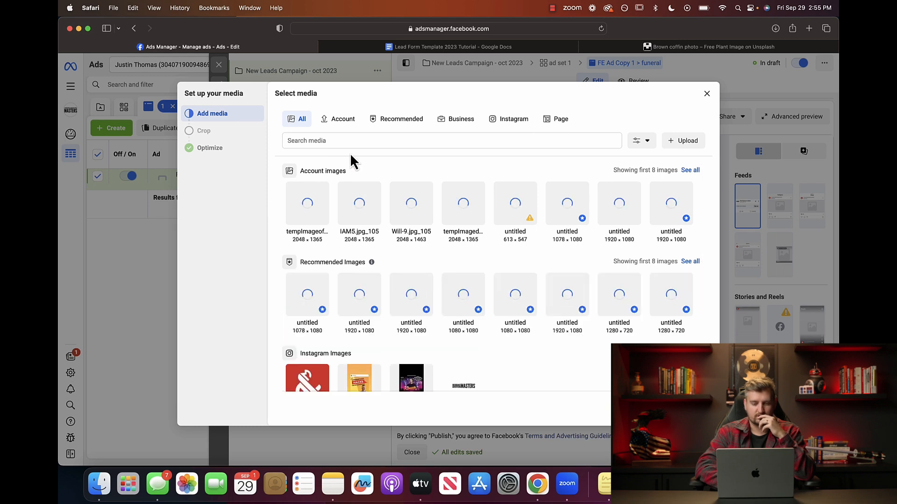
click(684, 142)
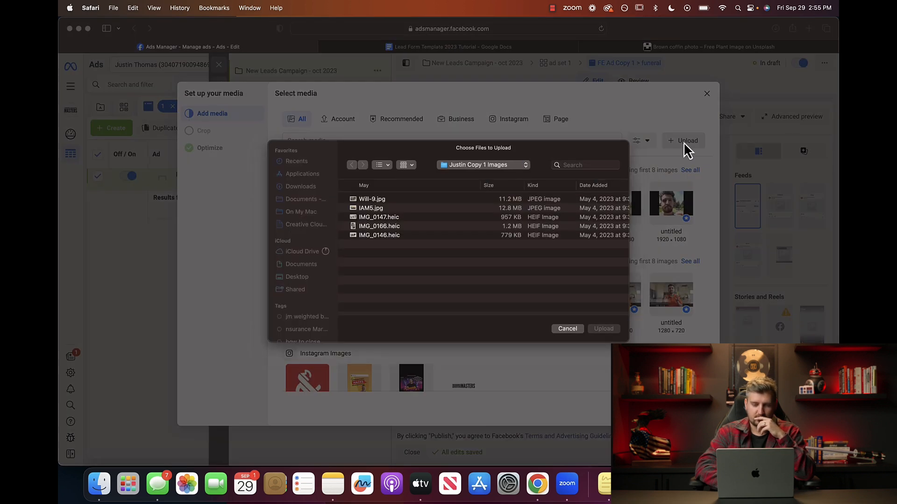
click(301, 186)
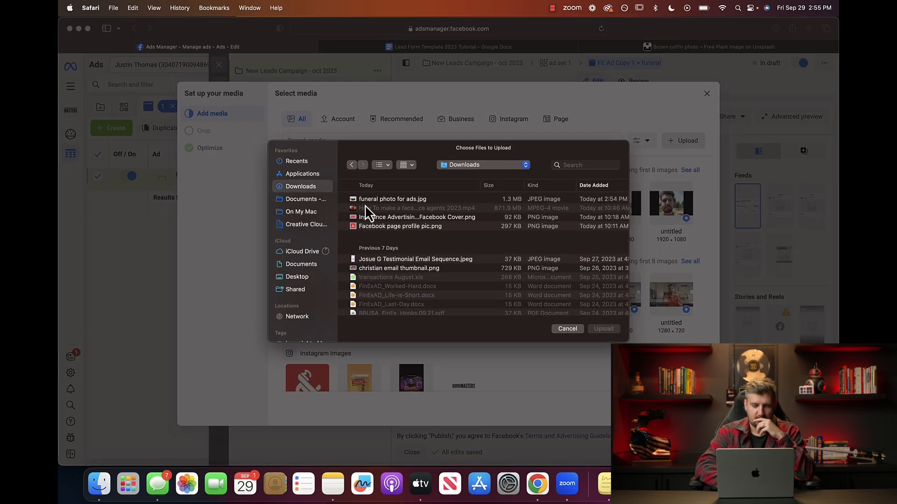
click(374, 201)
click(607, 330)
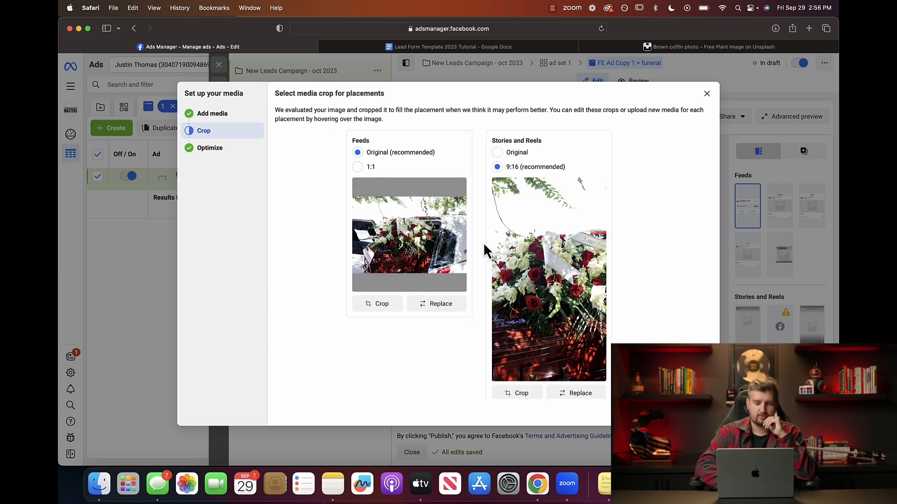
Keep the Original crop for Feeds and for Stories and Reels, after trying 1:1 and 9:16.
click(358, 167)
click(358, 152)
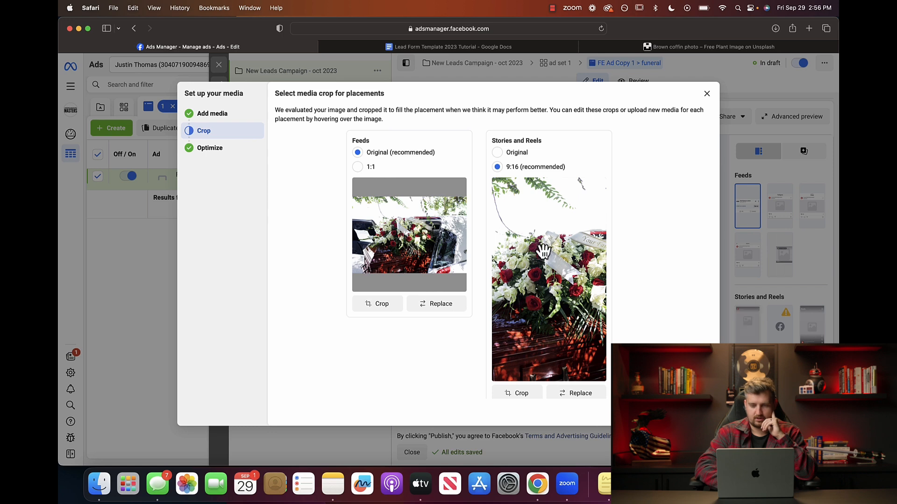
click(498, 153)
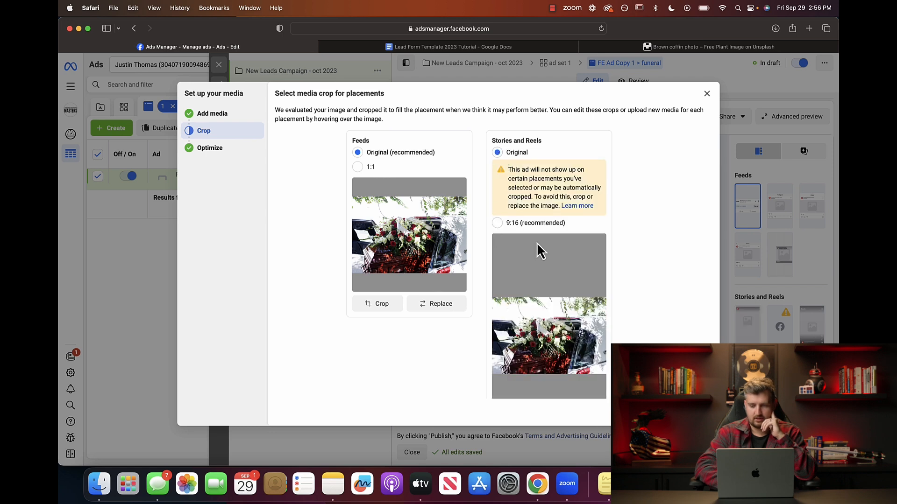
scroll(567, 327, down, 1)
scroll(566, 327, down, 2)
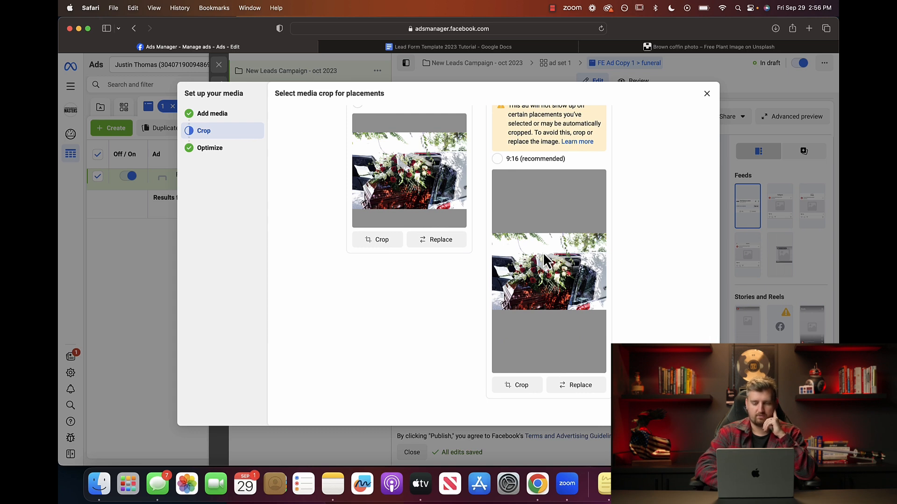
scroll(547, 262, up, 2)
click(497, 210)
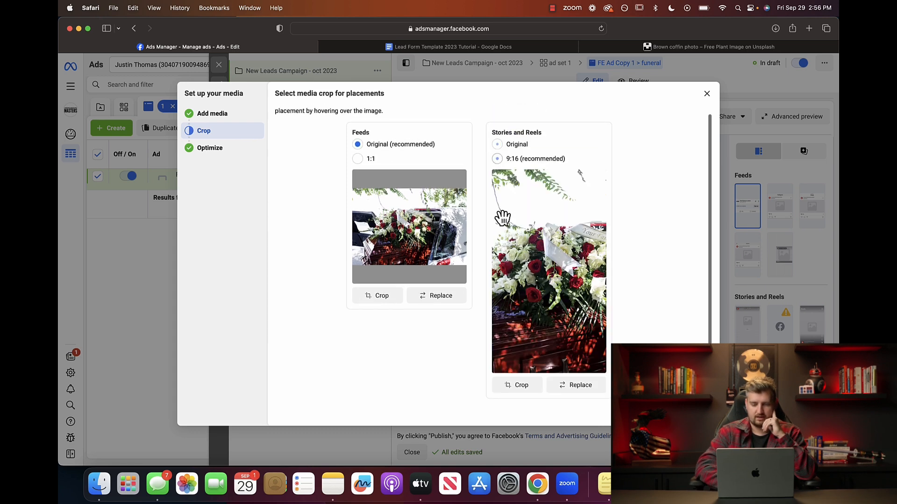
scroll(553, 250, up, 1)
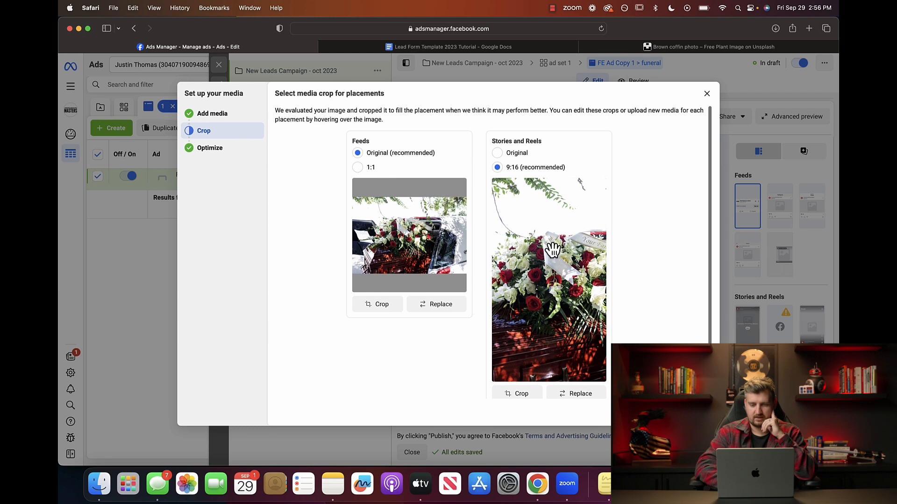
click(497, 153)
scroll(539, 290, down, 2)
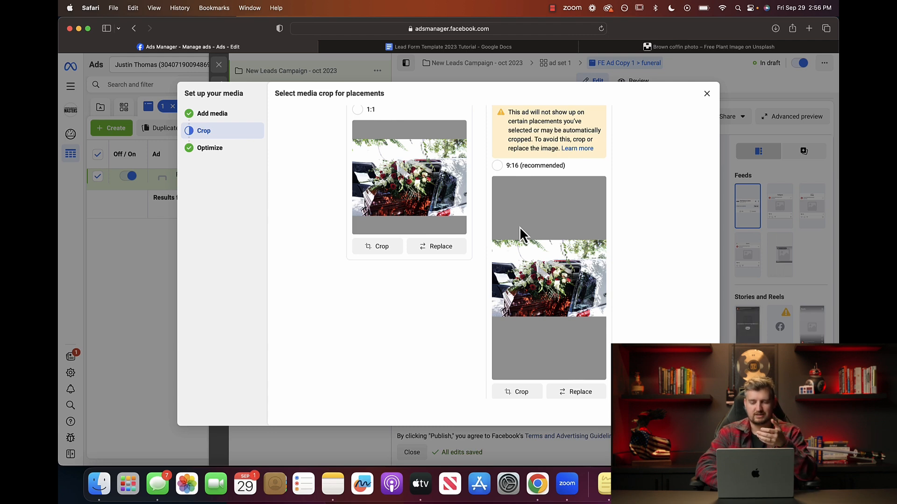
scroll(495, 190, up, 2)
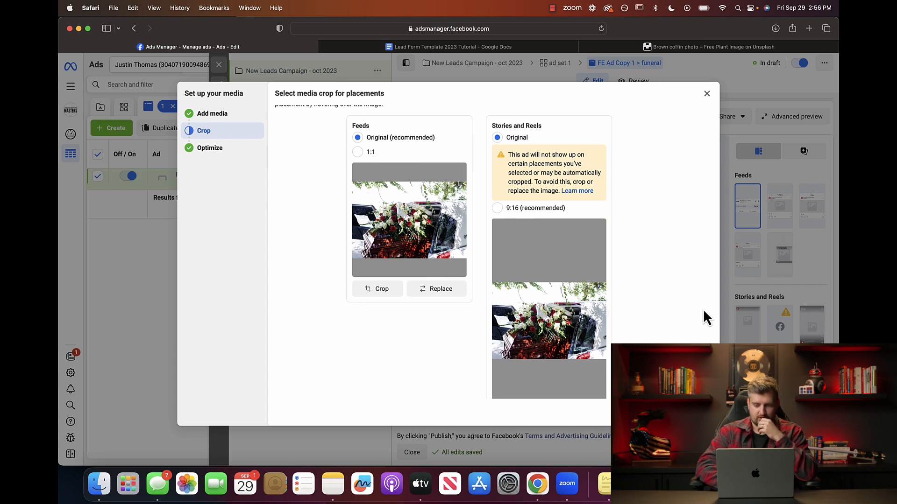
Advance to the Optimize step and dismiss the Advantage+ creative tip.
click(696, 411)
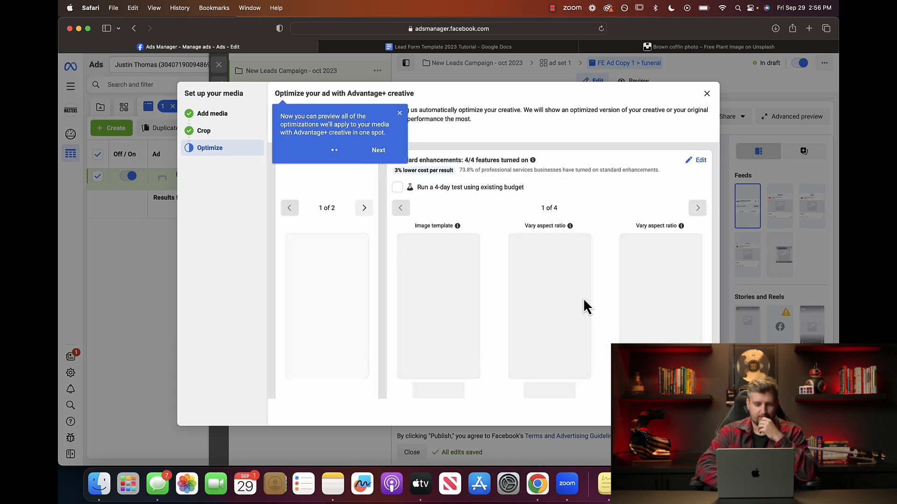
scroll(587, 304, down, 2)
scroll(406, 141, up, 2)
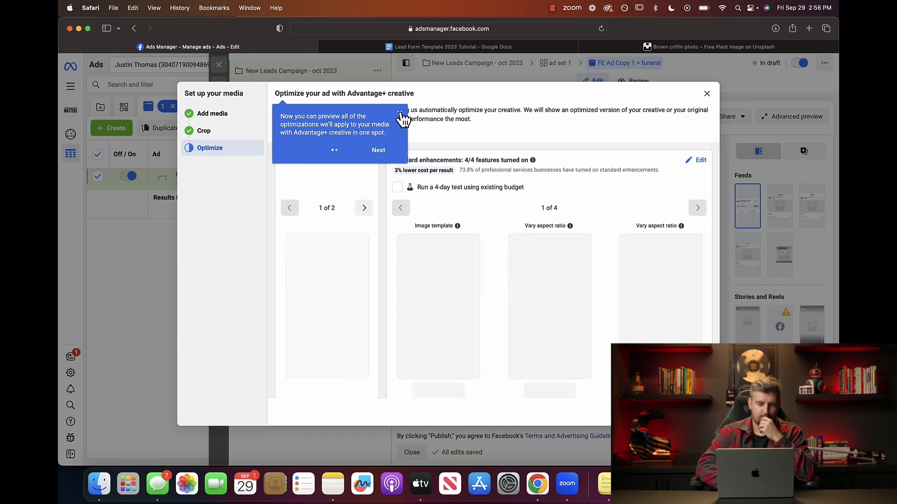
click(400, 113)
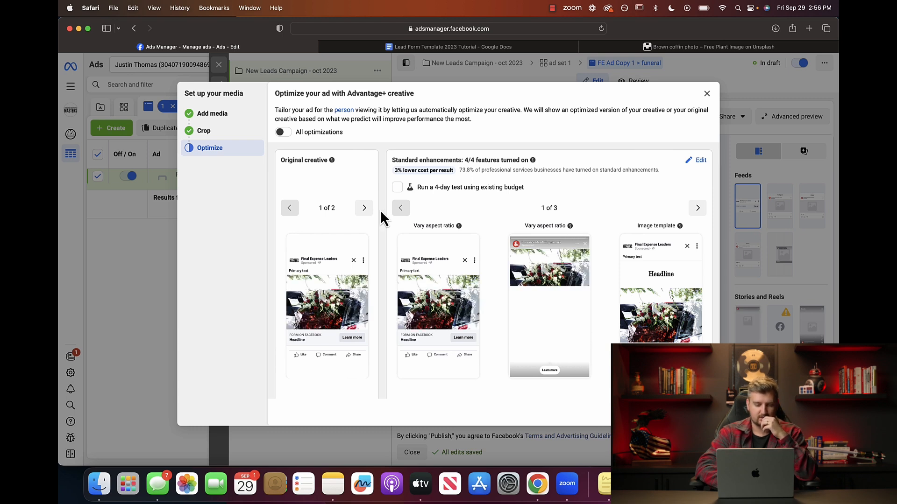
Preview the suggested Music track with play and pause, leaving Music turned on.
scroll(381, 212, down, 4)
scroll(381, 212, down, 6)
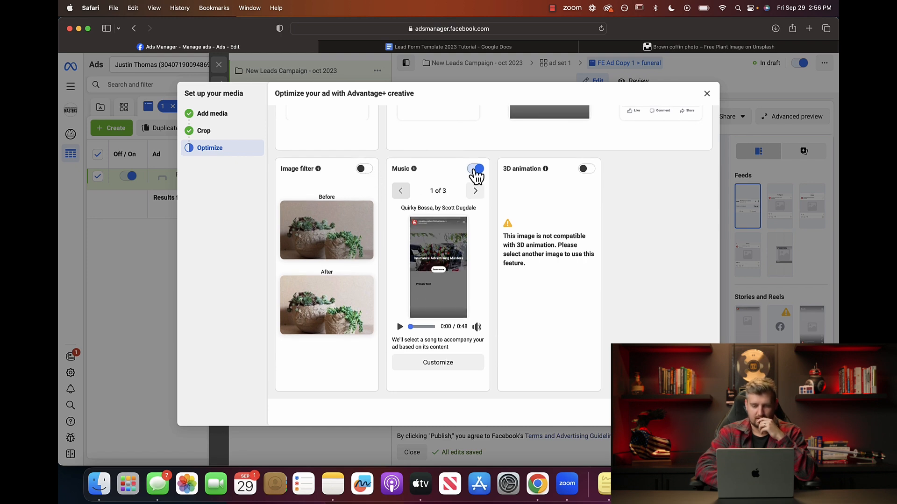
click(400, 327)
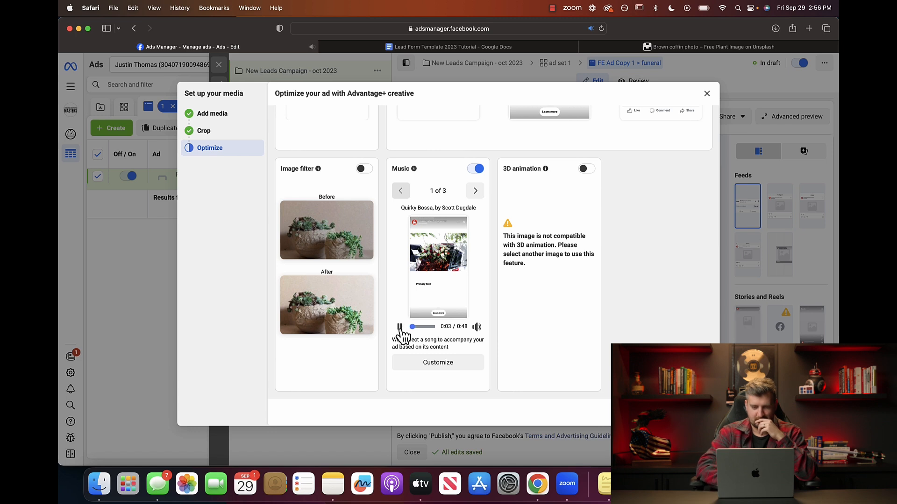
click(400, 327)
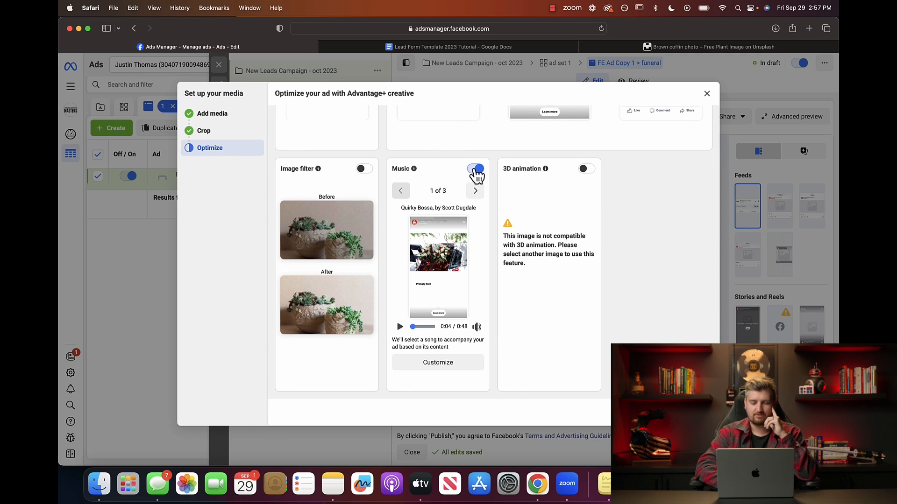
scroll(481, 206, up, 10)
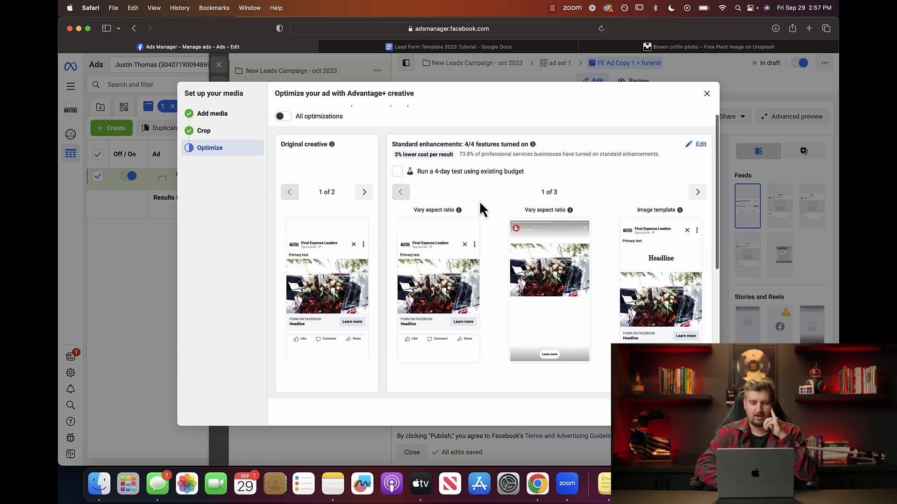
scroll(480, 200, up, 2)
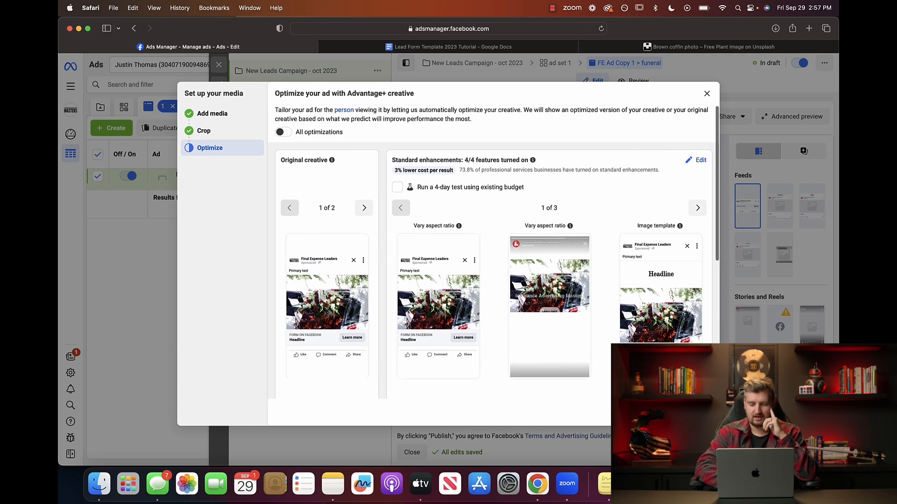
Finish the media setup and review the saved creative, now Advantage+ optimized at 2/4.
click(696, 412)
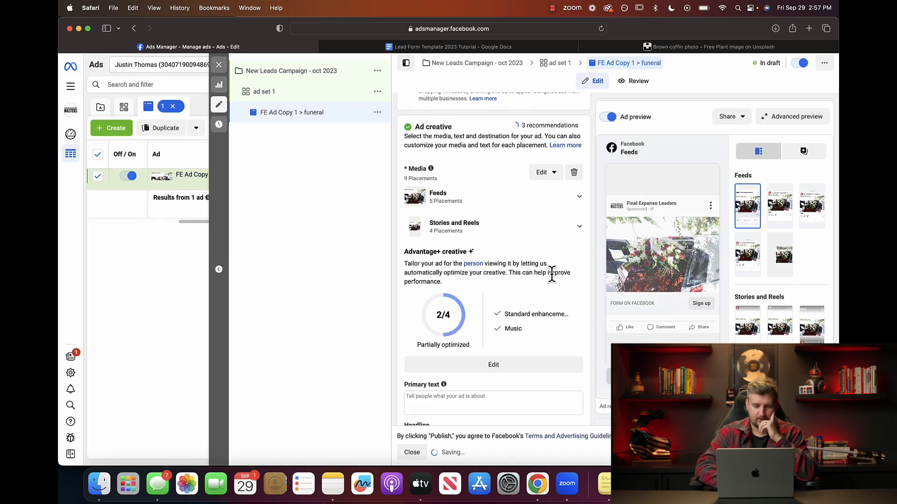
scroll(506, 247, down, 3)
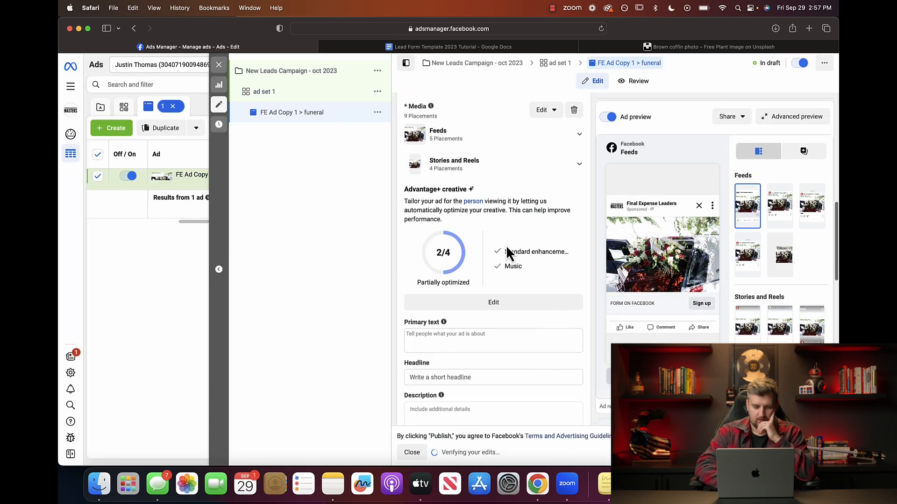
scroll(506, 248, down, 2)
scroll(507, 248, down, 4)
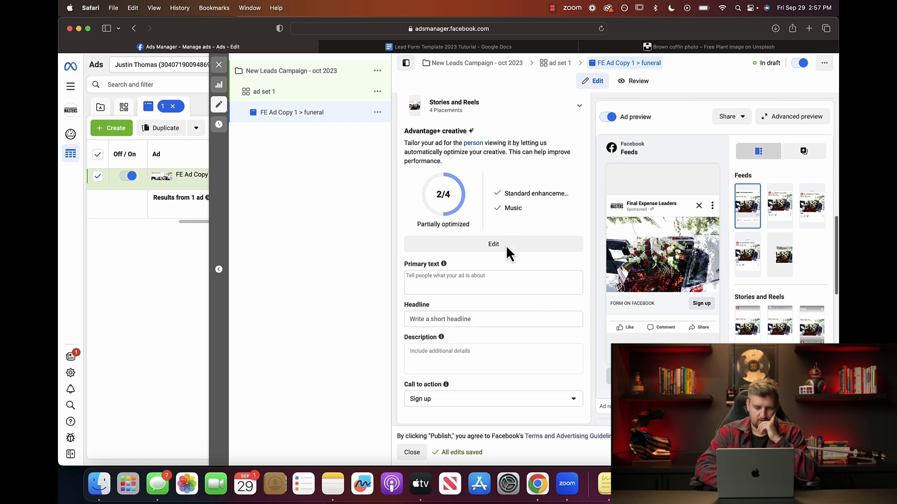
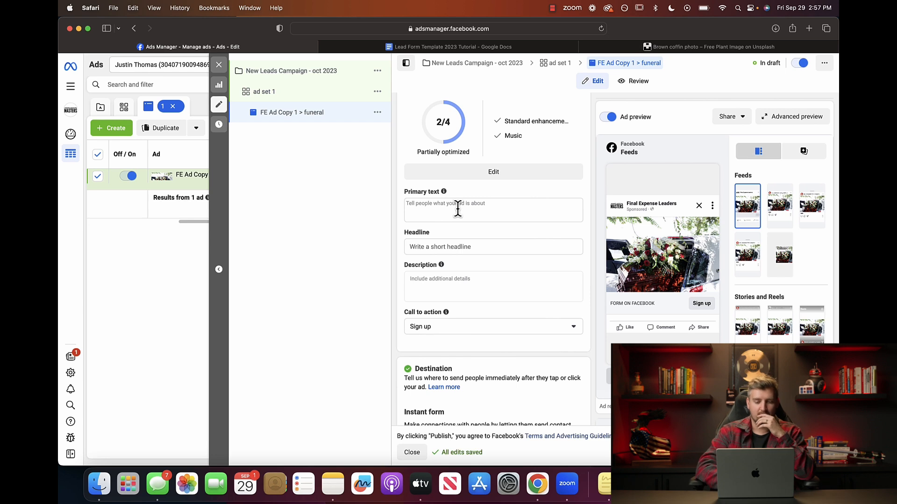
Type a test word 'hea' into the ad headline, then delete it so the headline stays empty.
click(448, 206)
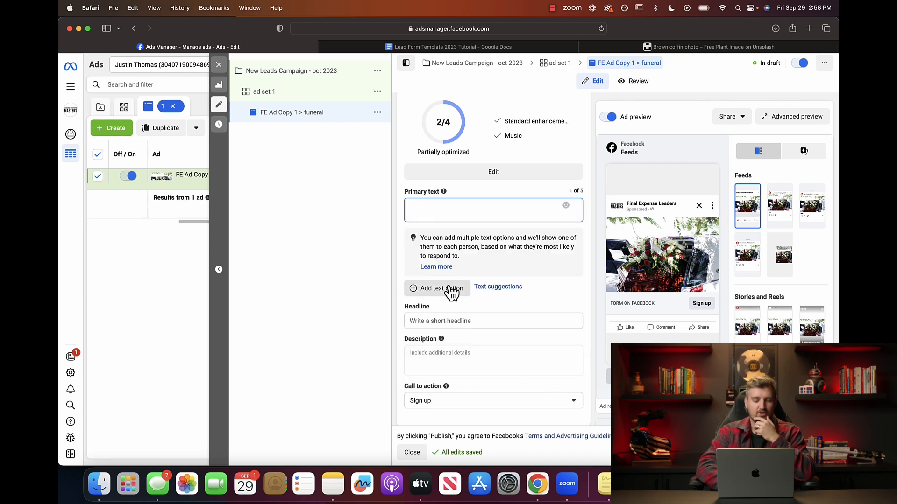
click(447, 321)
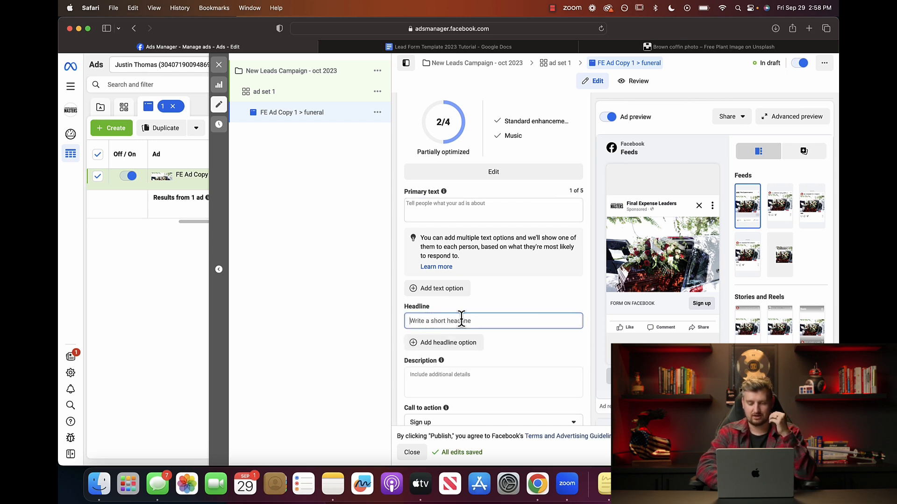
mouse_move(646, 305)
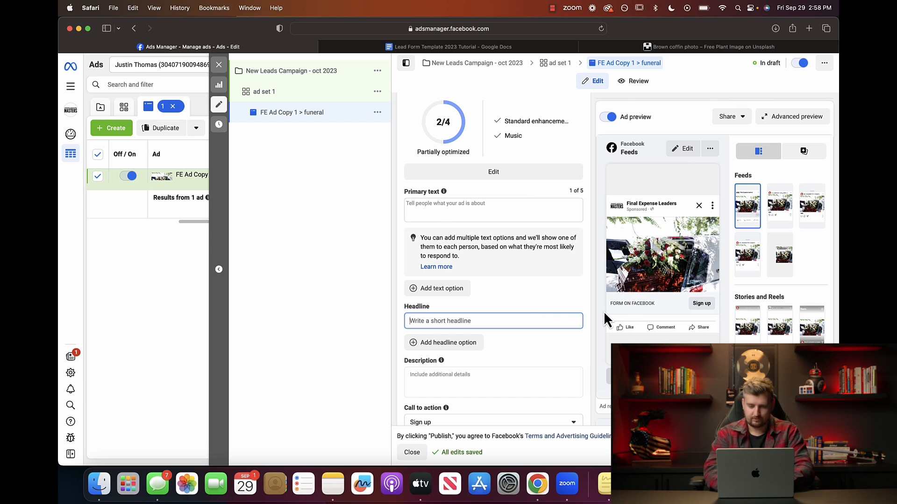
text(headline)
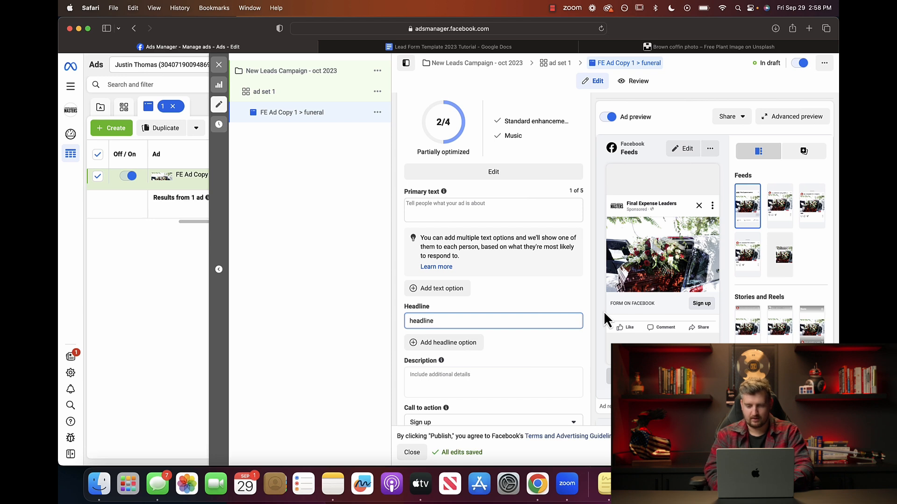
click(569, 344)
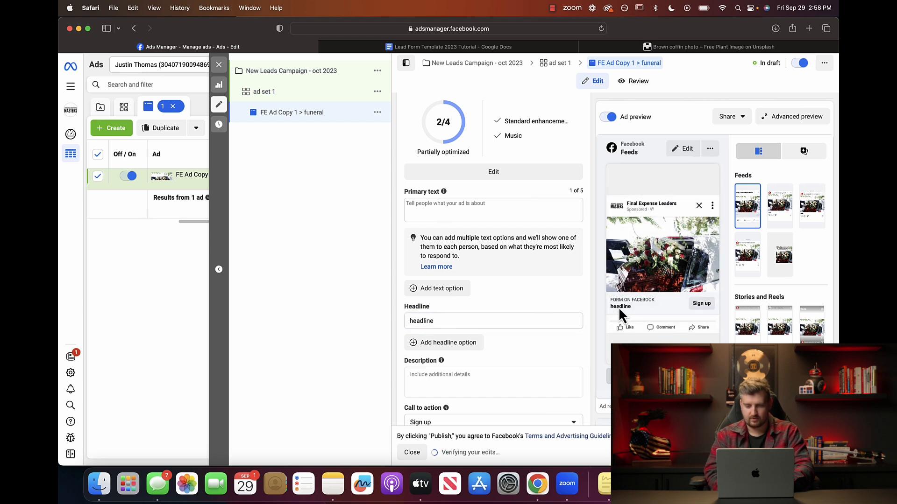
double_click(463, 321)
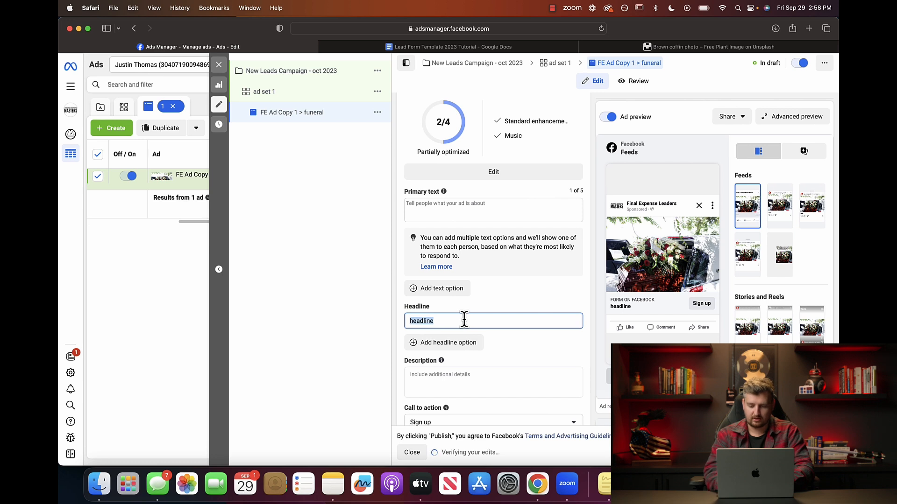
key(BackSpace)
click(507, 351)
Change the ad's call to action from Sign up to Learn more.
scroll(507, 351, down, 5)
scroll(507, 355, down, 2)
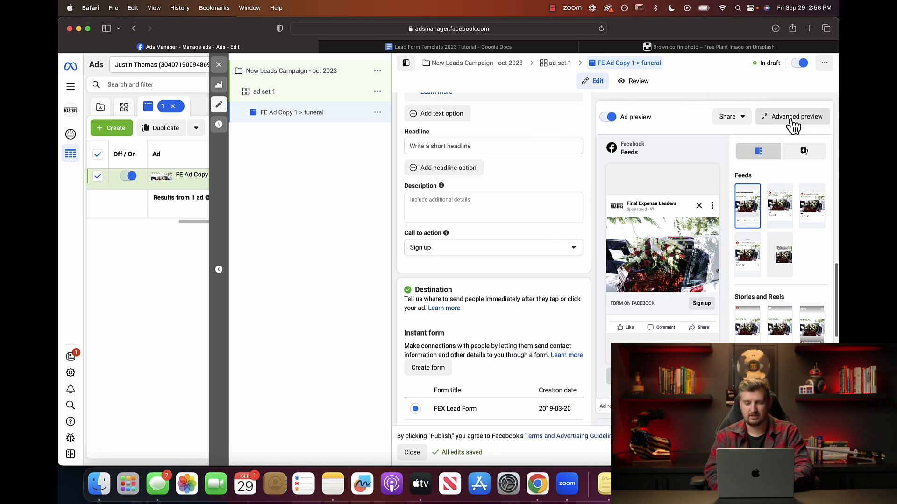
click(572, 250)
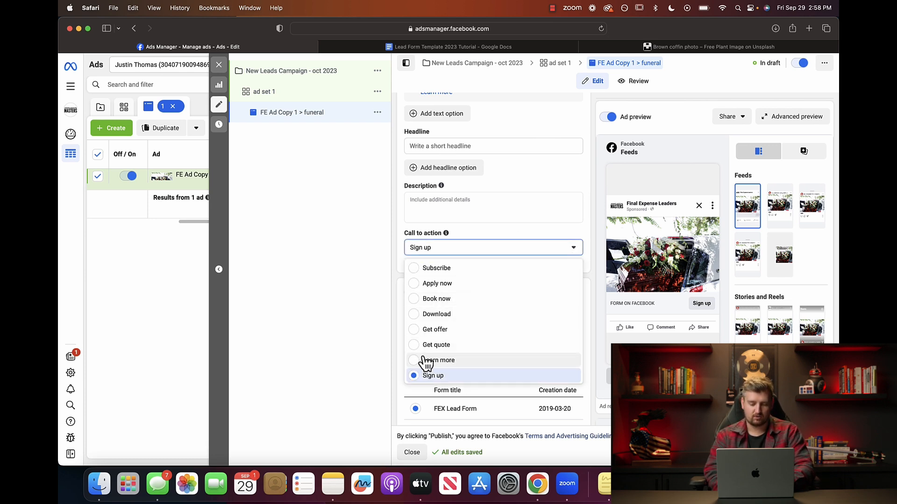
click(426, 360)
click(552, 250)
click(573, 244)
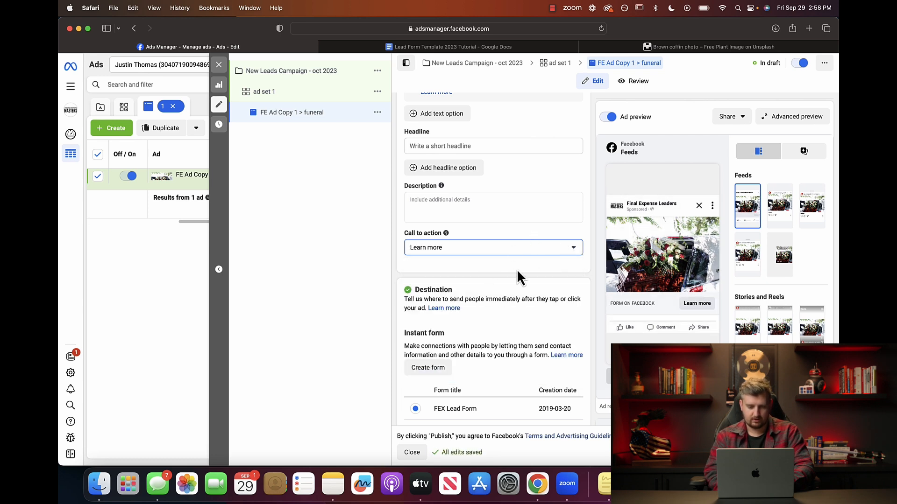
scroll(517, 271, down, 4)
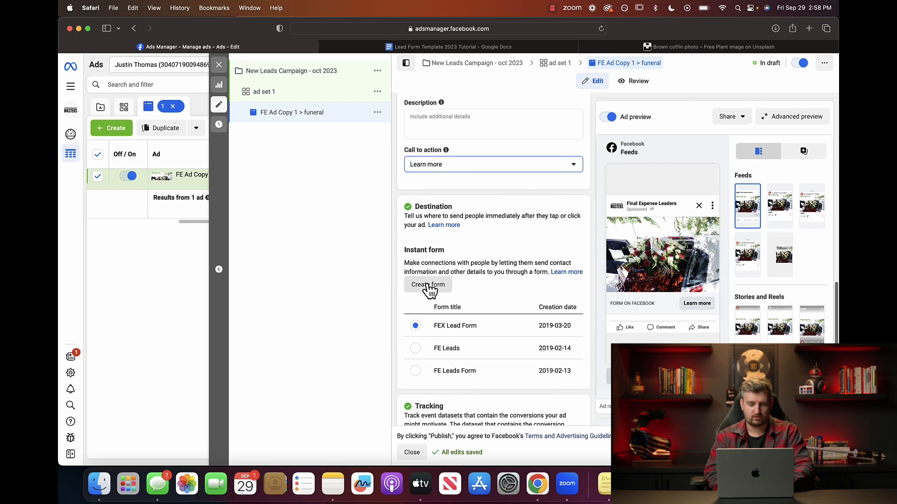
Start a new instant form, try Higher intent, settle on More volume, and expand the Intro settings.
click(428, 285)
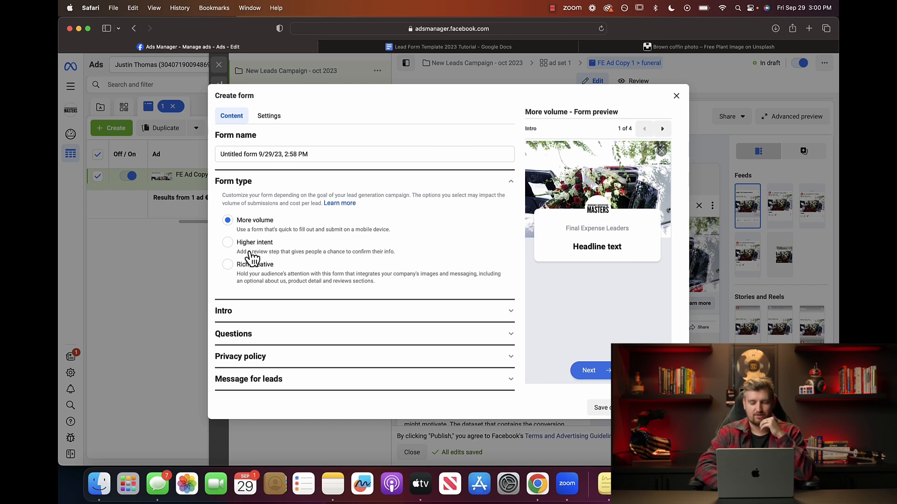
click(229, 243)
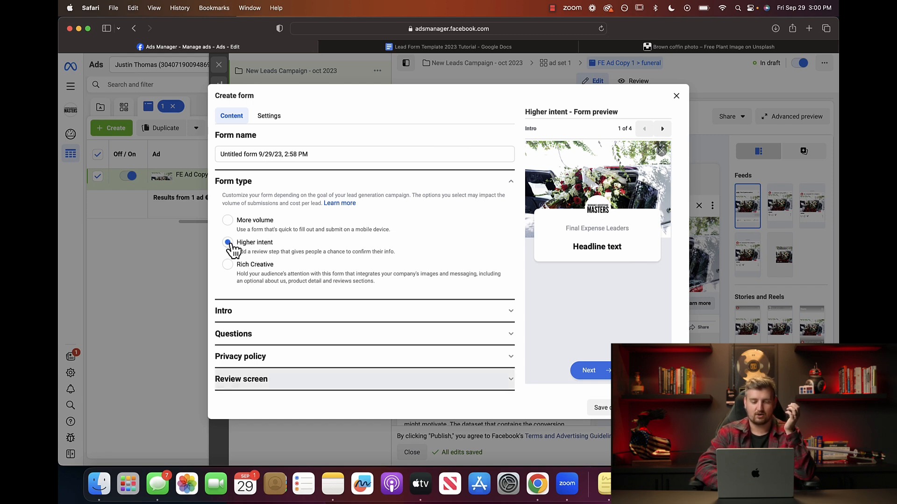
click(227, 220)
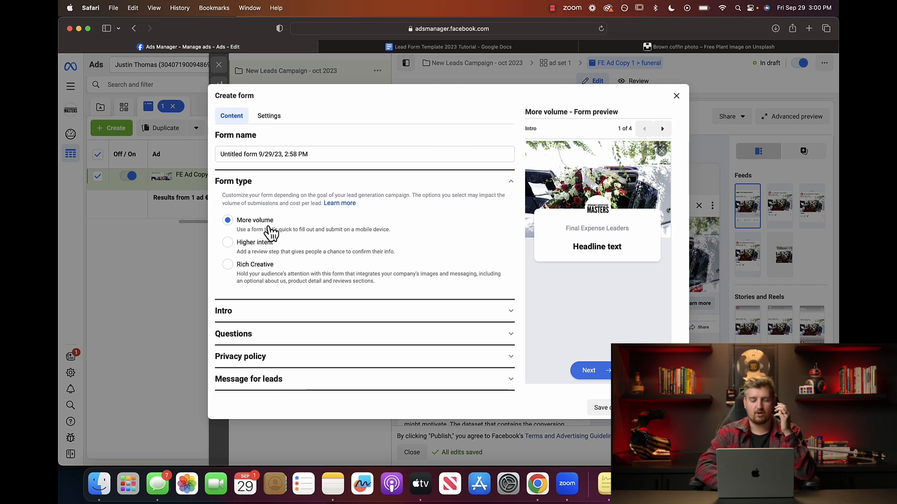
click(507, 311)
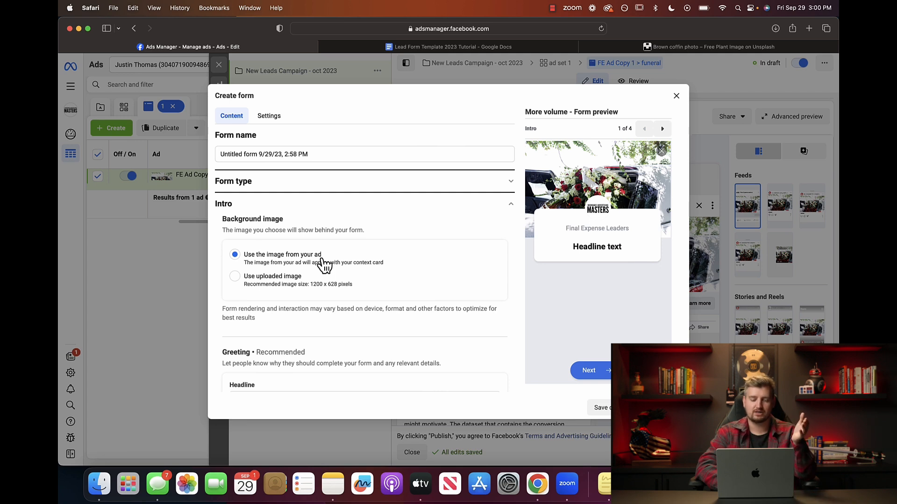
Paste headline copy from the template into the greeting headline, then clear the over-long paste.
scroll(308, 269, down, 8)
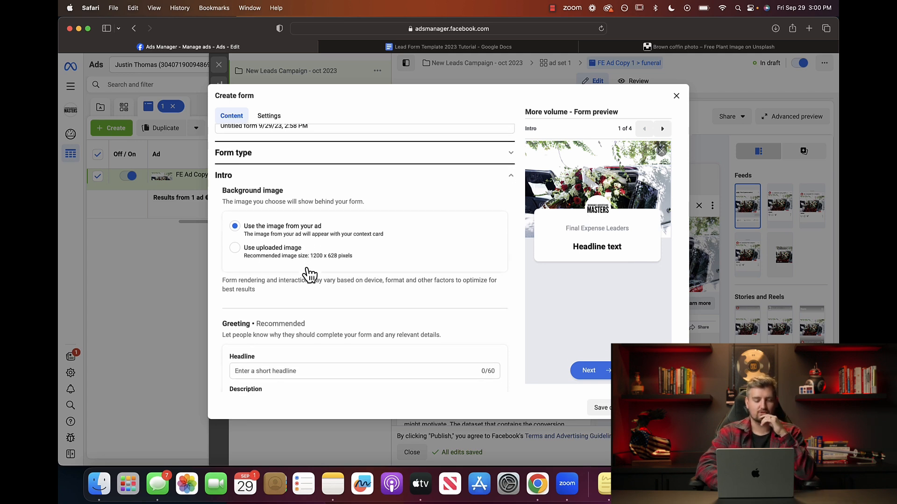
click(303, 211)
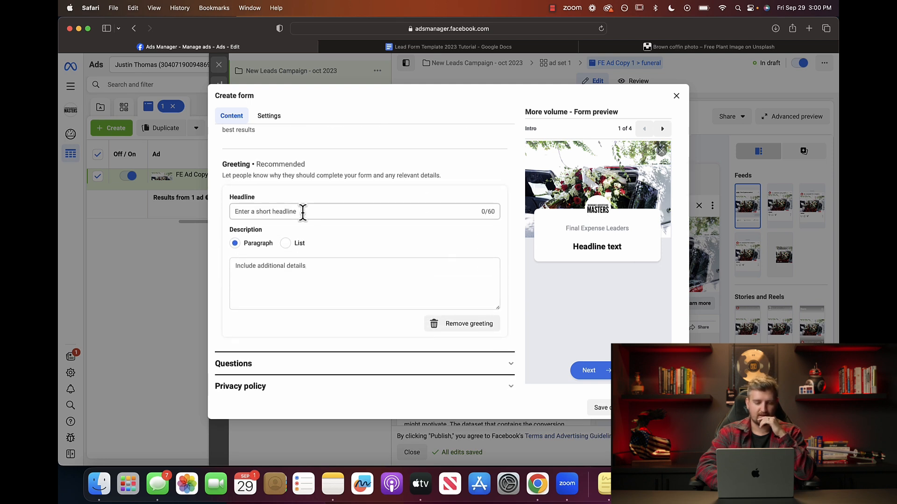
text(jfkd)
key(BackSpace)
key(BackSpace)
key(BackSpace)
key(BackSpace)
click(475, 47)
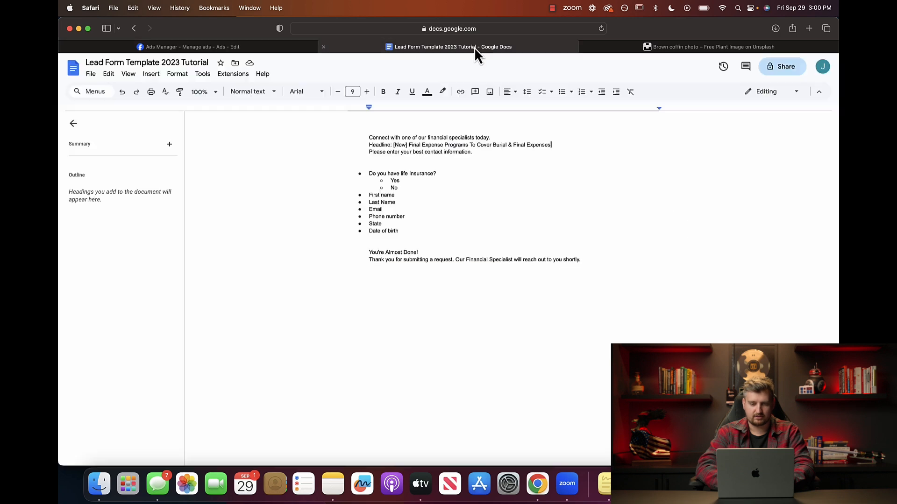
drag(472, 152, 409, 144)
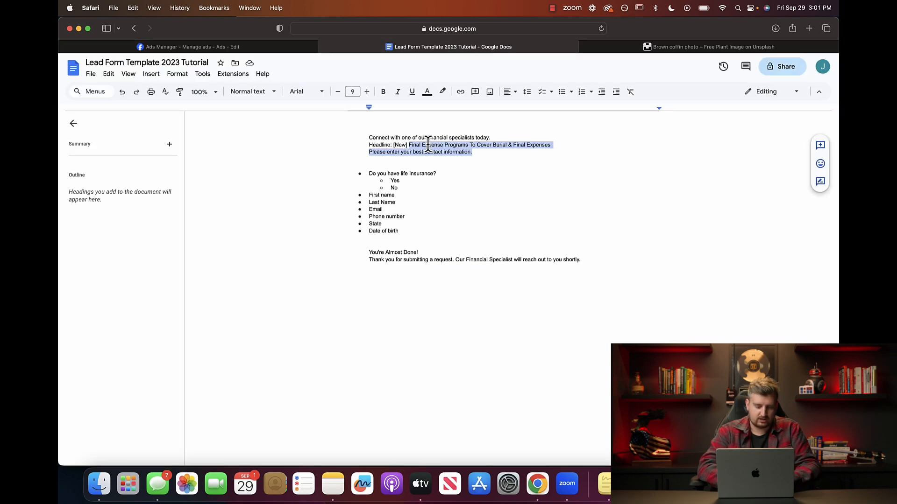
click(209, 47)
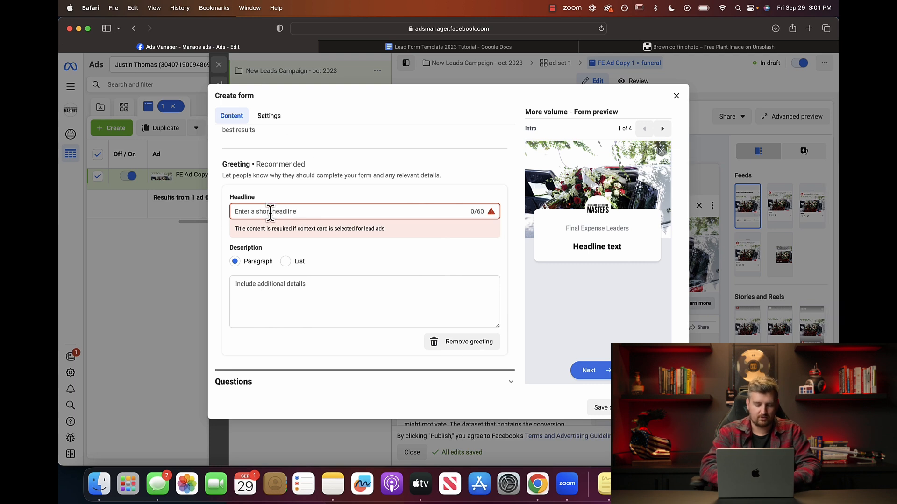
click(270, 211)
text(Final Expense Programs To Cover Burial & Final Expenses Plea)
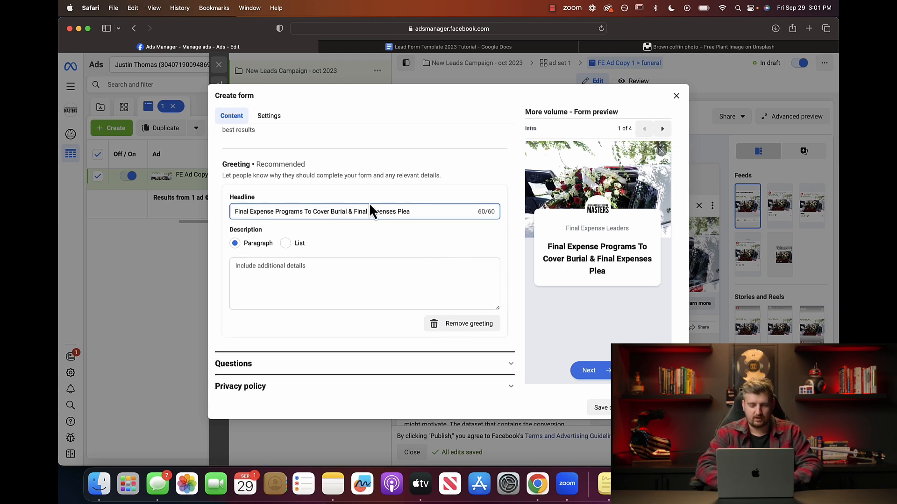
triple_click(434, 213)
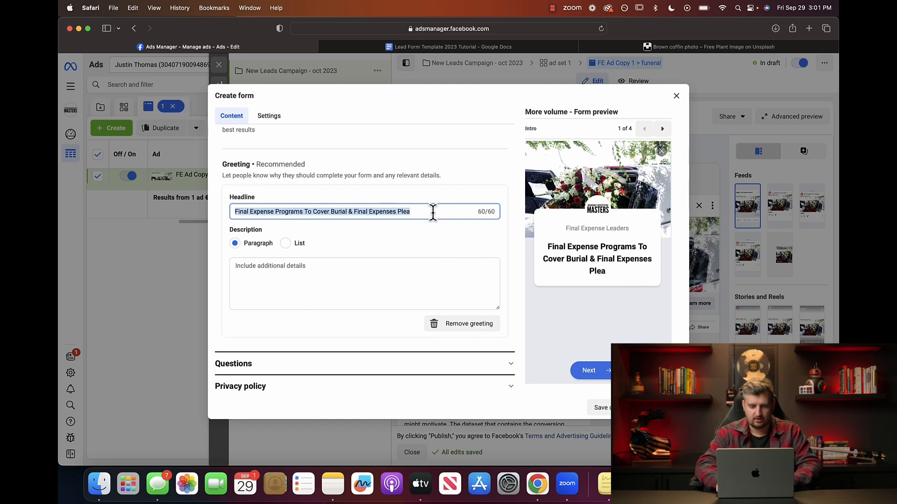
key(BackSpace)
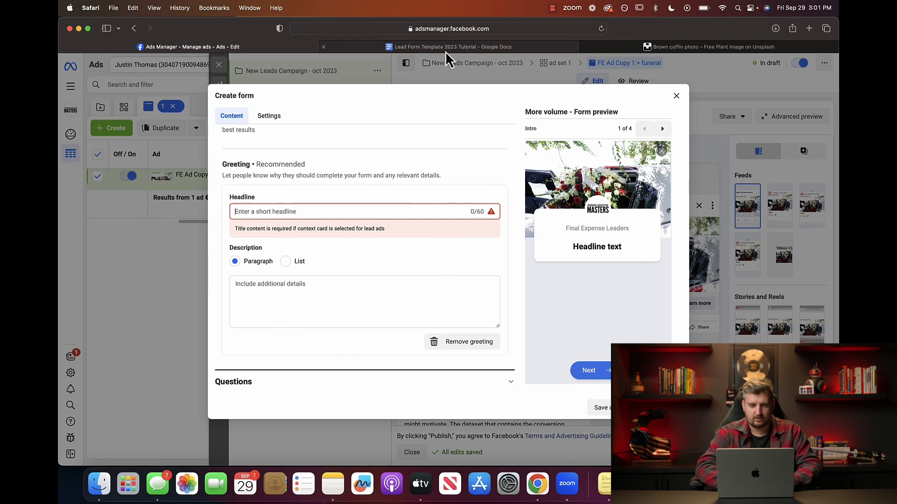
Paste the template's opening line as the greeting headline 'Connect with one of our financial specialists today'.
click(445, 49)
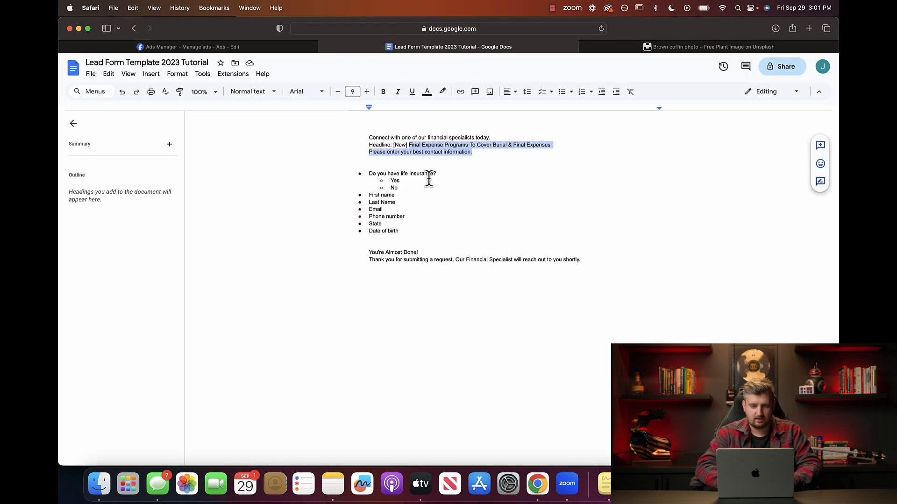
drag(492, 138, 344, 140)
key(super+c)
key(ctrl+shift+Tab)
key(super+v)
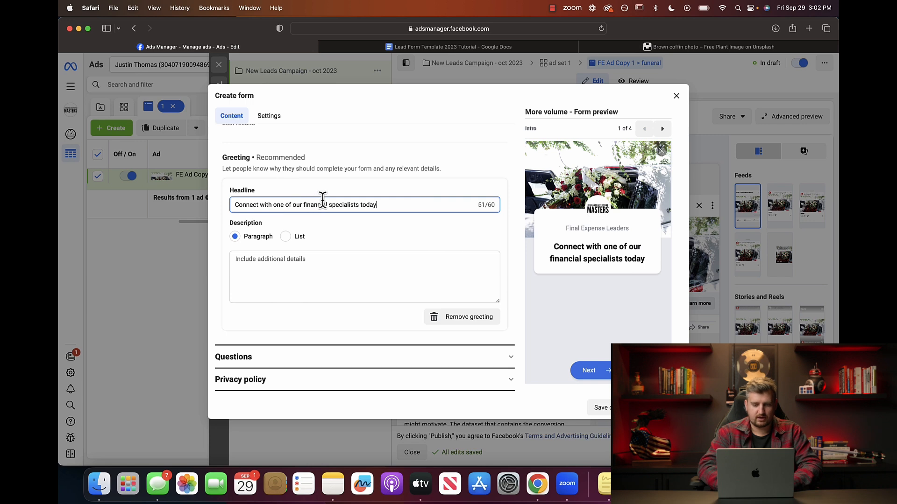
Paste two template lines into the greeting description and remove the trailing period.
click(283, 266)
click(450, 47)
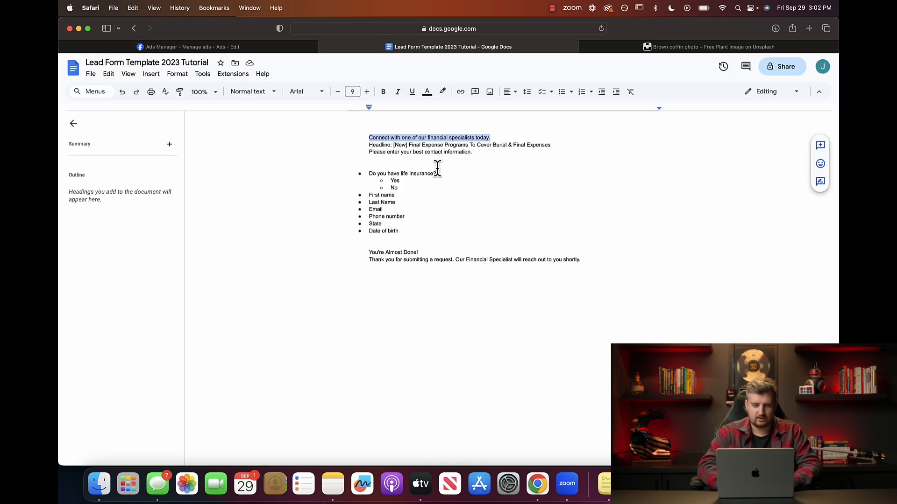
drag(472, 155, 392, 146)
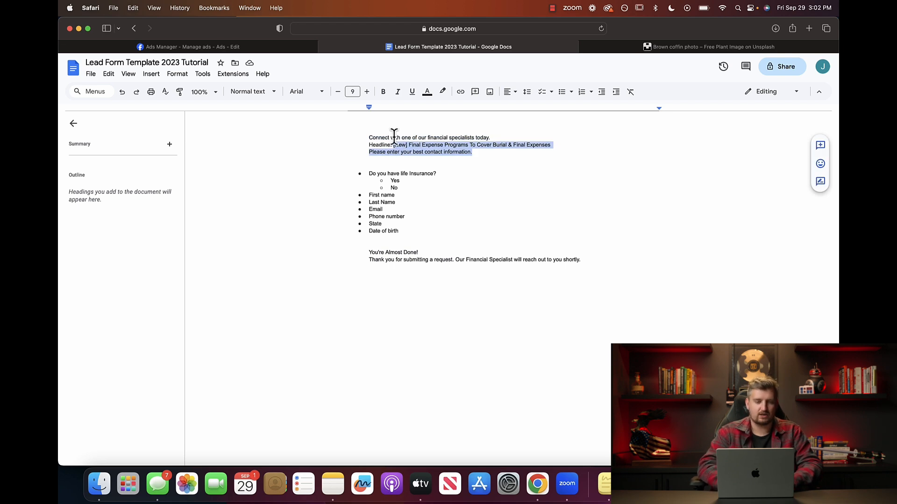
click(201, 47)
click(295, 260)
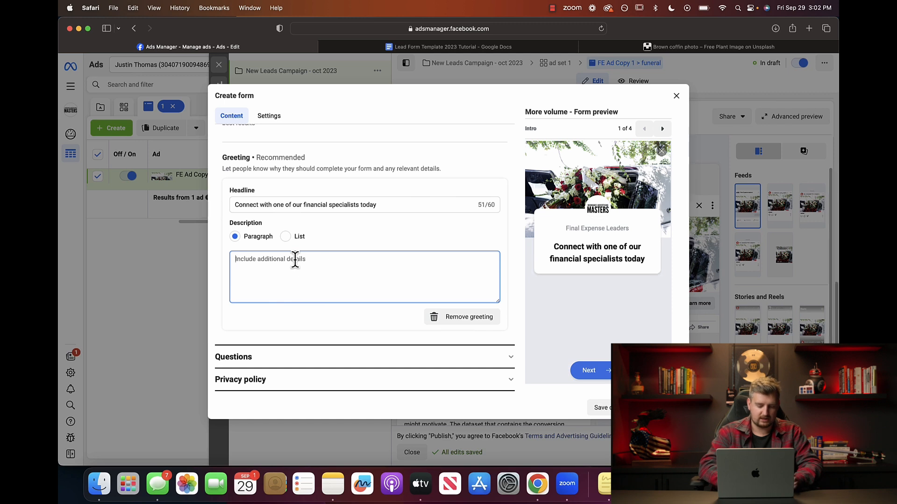
key(super+v)
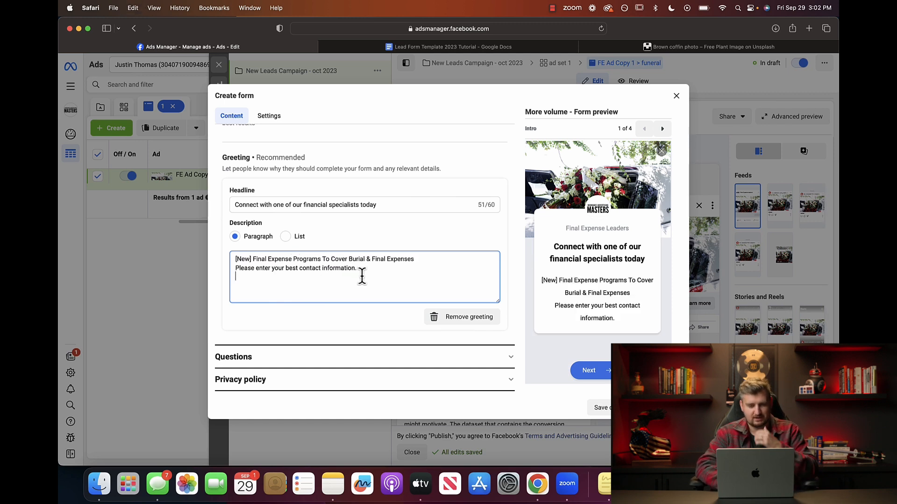
key(BackSpace)
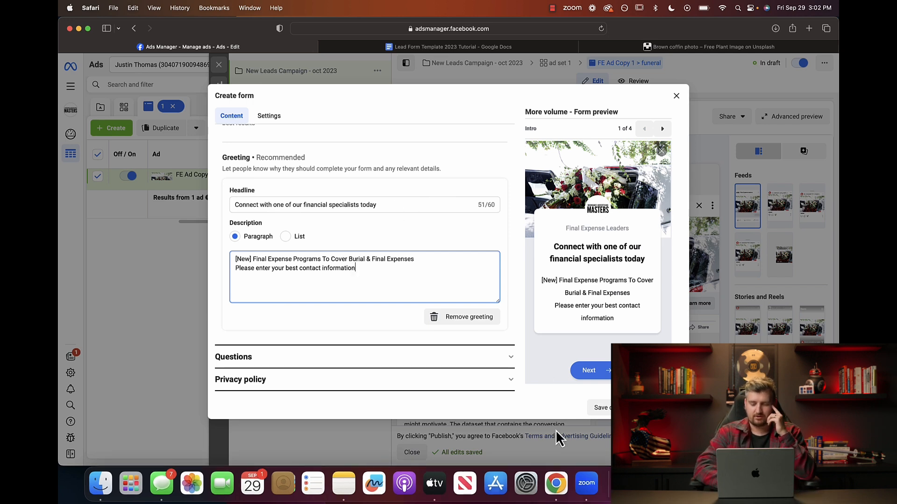
In a new ChatGPT window, request a headline for a Facebook final expense life insurance lead form ad.
right_click(555, 488)
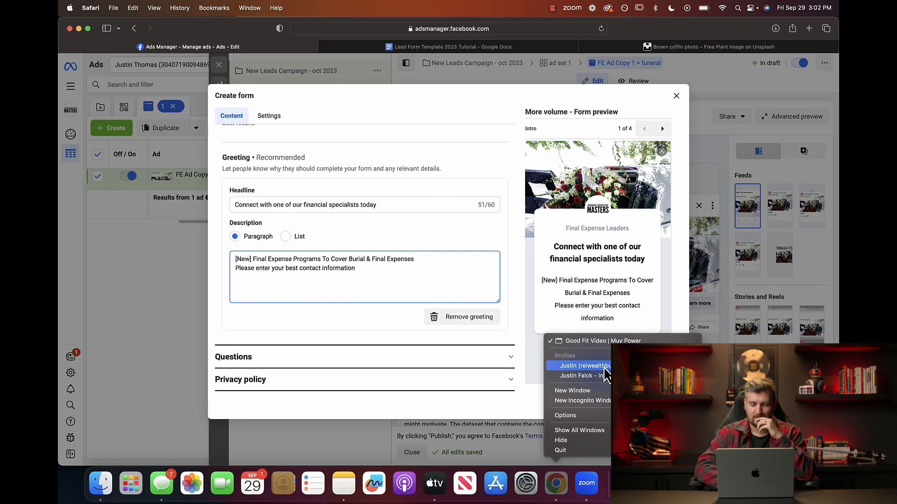
click(577, 391)
click(462, 63)
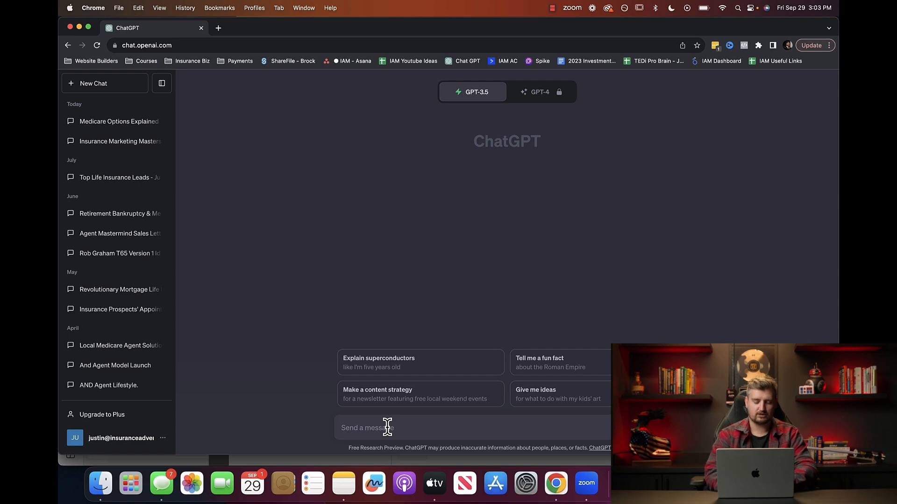
text(Write me)
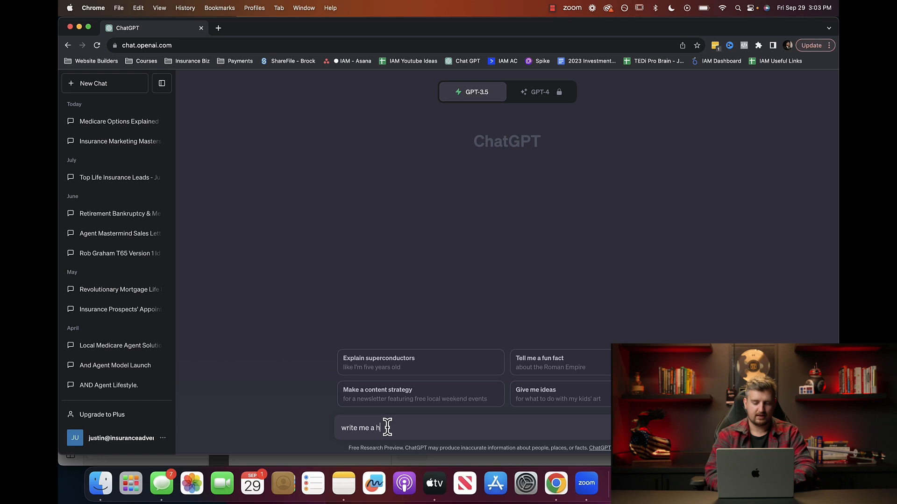
text( a headline for a facebook lead form ad for )
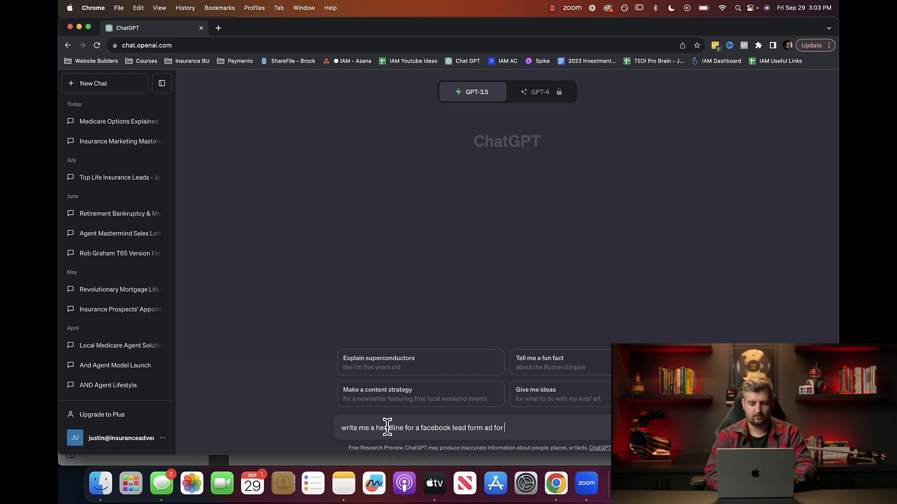
text(final expense life insurance)
key(Return)
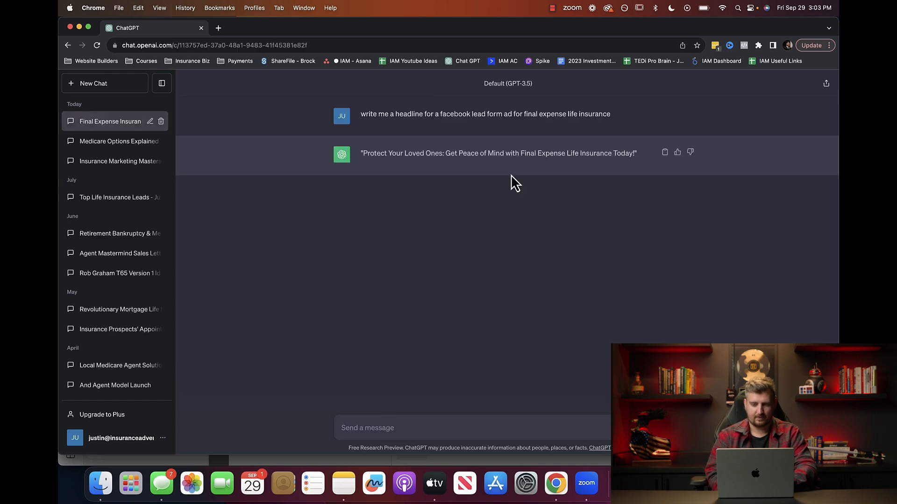
Ask ChatGPT to 'write 5 more' headlines, then return to the lead form's Questions section.
click(369, 425)
text(write 5 more)
key(Return)
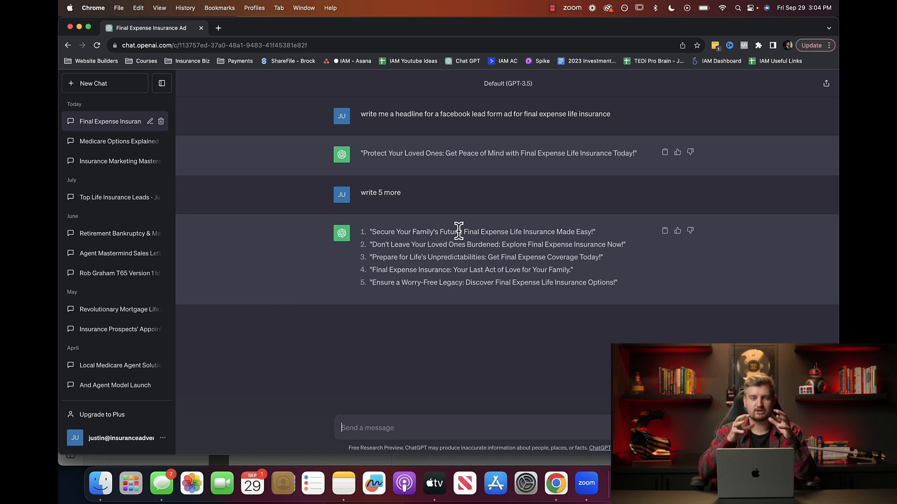
key(super+Tab)
click(282, 365)
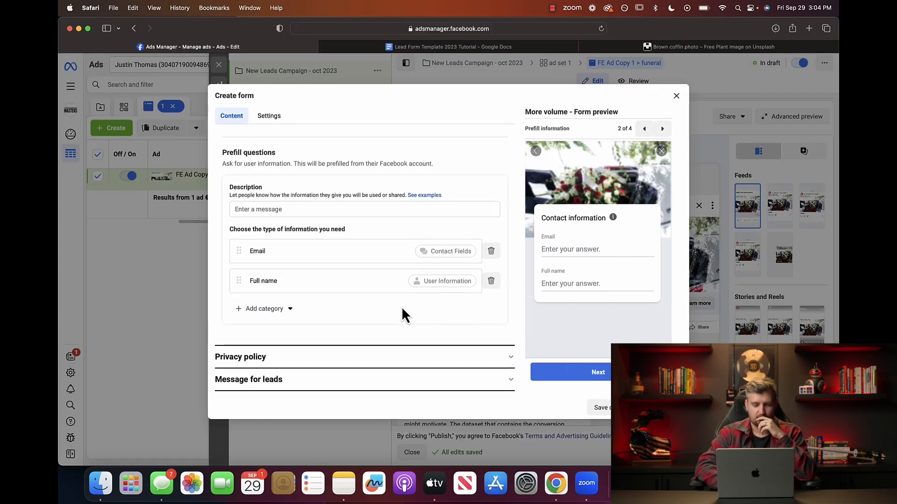
Paste 'Please enter your best contact information' as the prefill questions description.
click(298, 210)
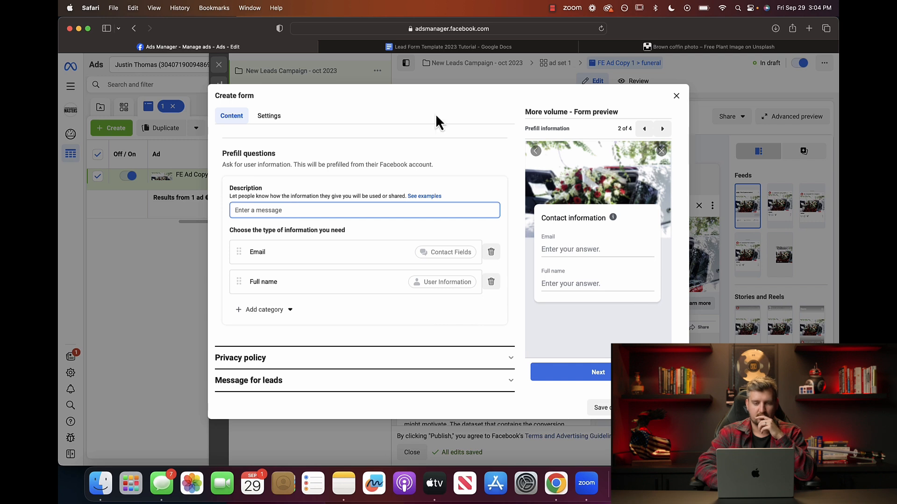
click(511, 47)
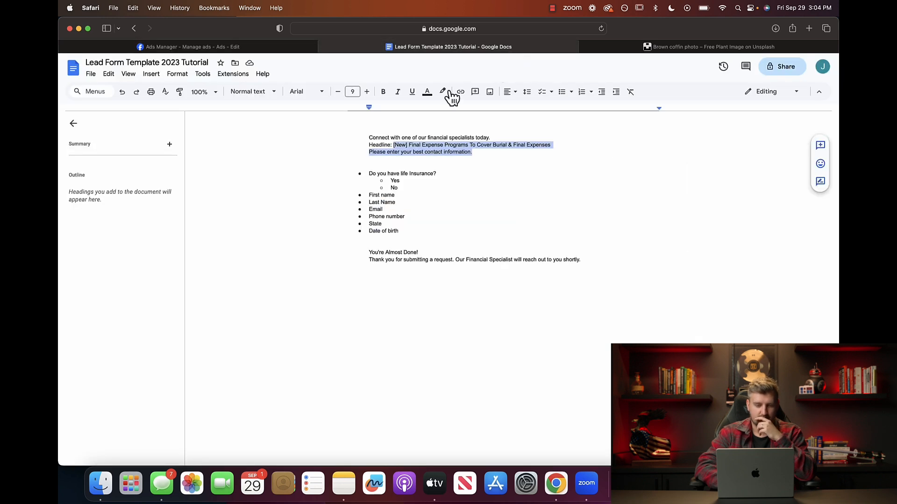
click(204, 47)
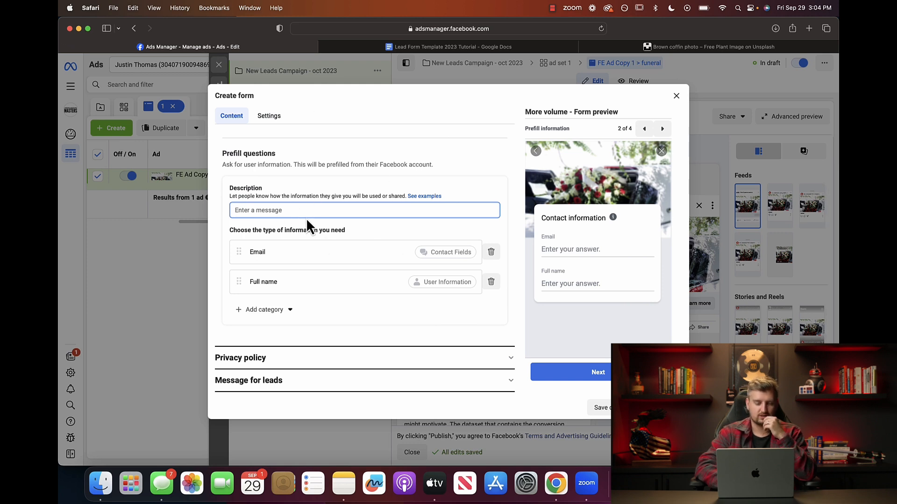
text(Please enter your best contact information)
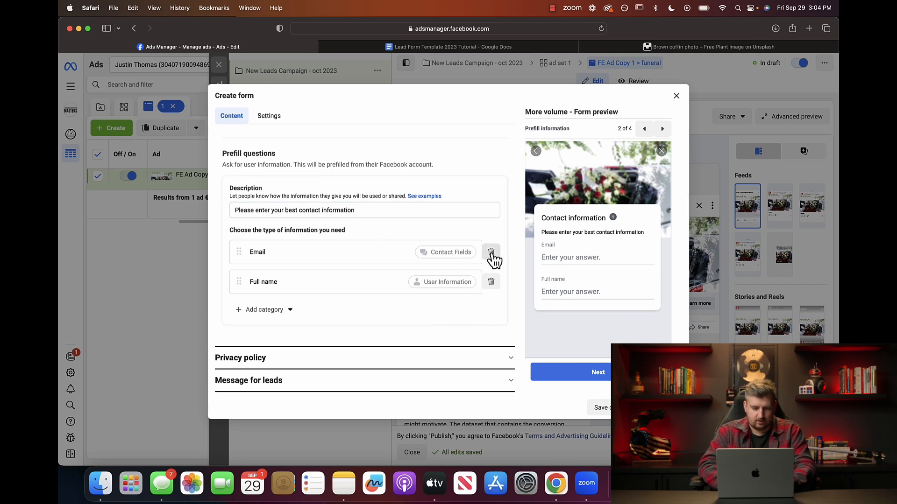
Replace the Full name field with First name and Last name fields from User information.
click(491, 282)
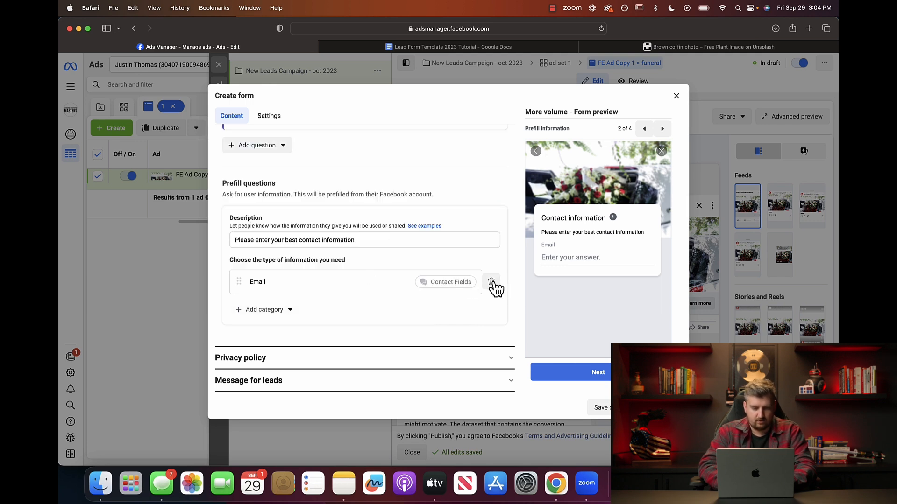
click(243, 312)
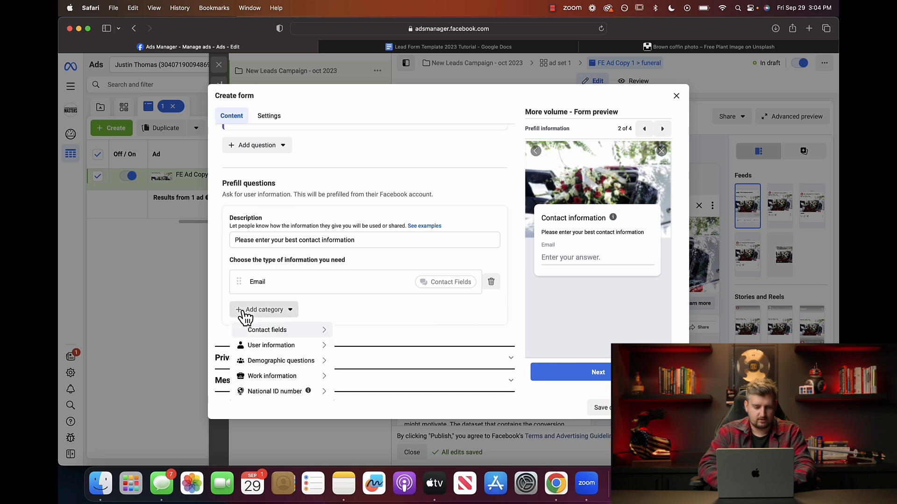
mouse_move(327, 345)
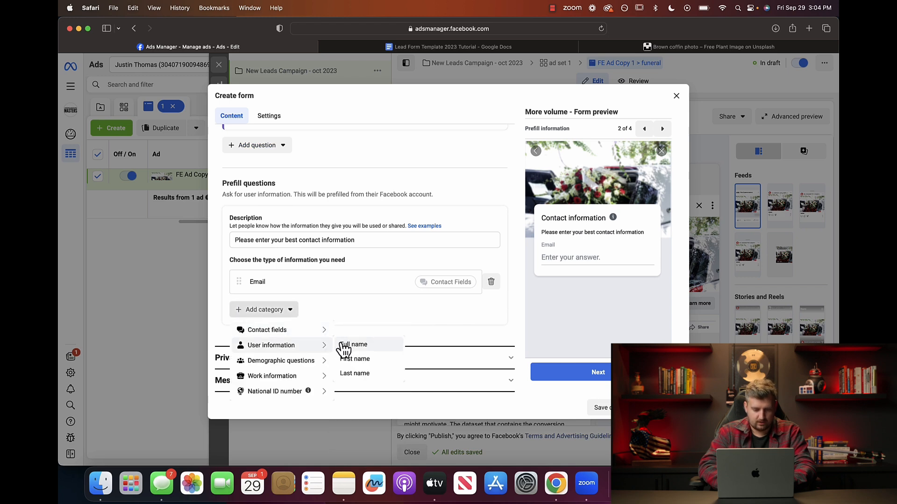
click(355, 359)
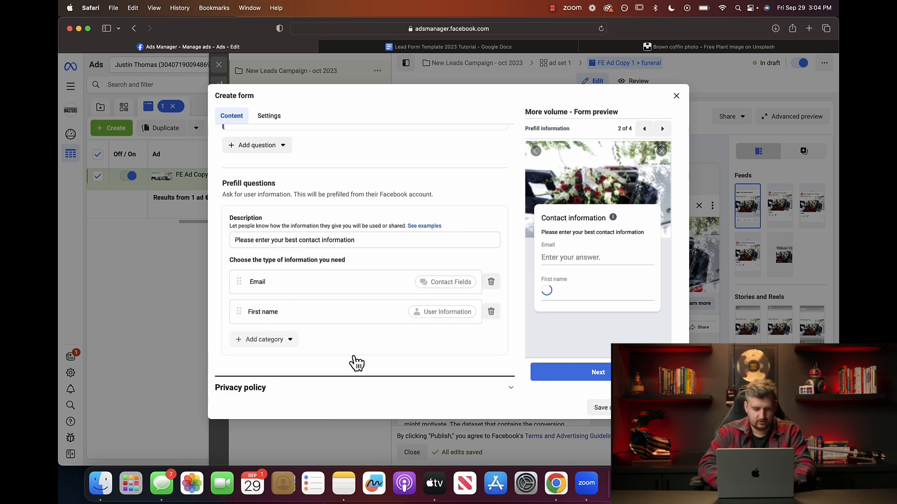
click(248, 339)
mouse_move(298, 375)
click(357, 404)
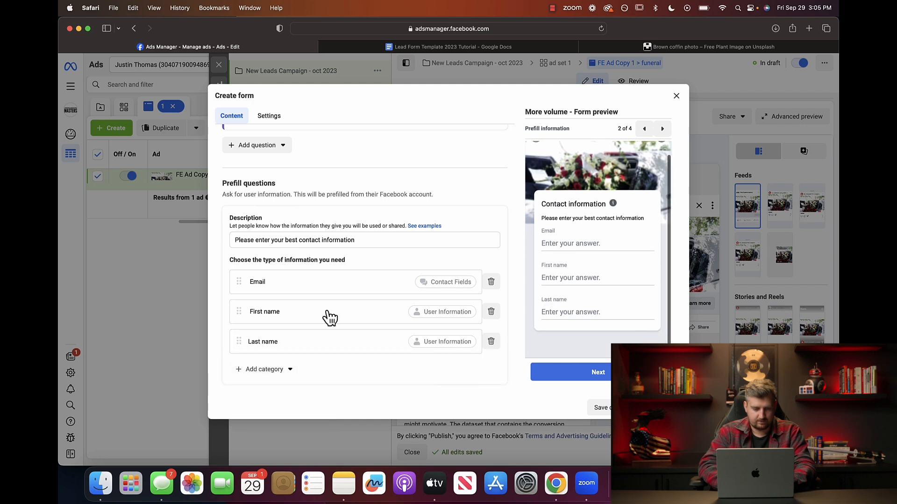
scroll(326, 317, down, 2)
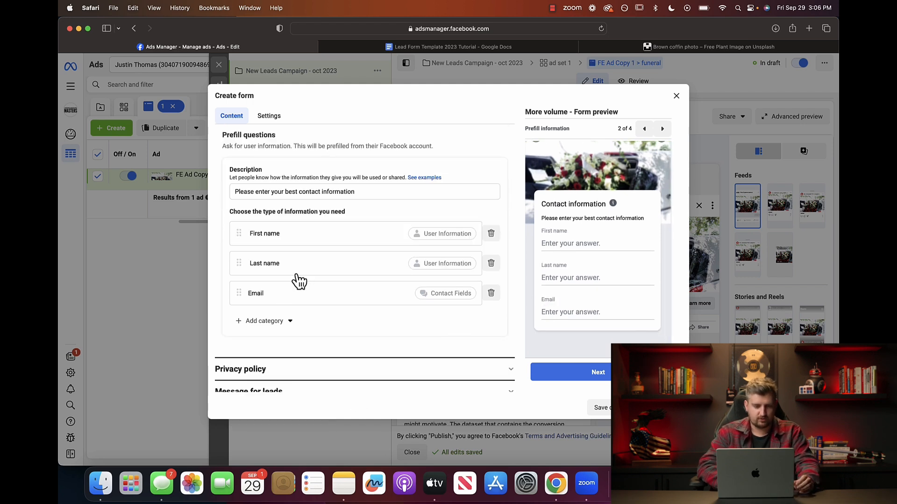
scroll(299, 280, up, 5)
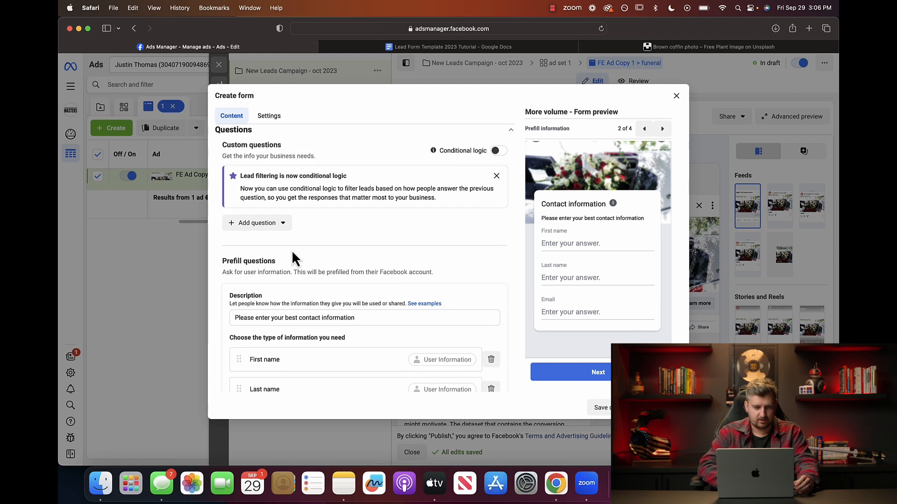
scroll(266, 232, up, 1)
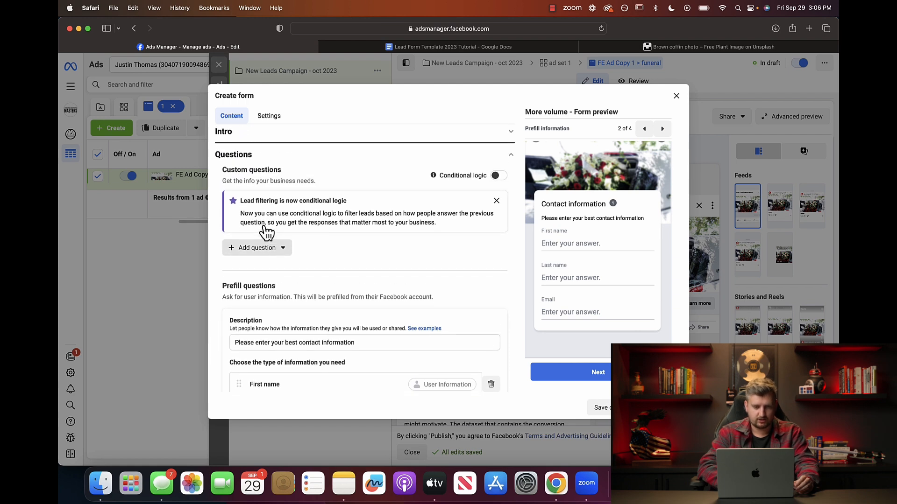
Add a multiple choice question 'Do You Have Life Insurance?' with answers Yes and No.
click(263, 260)
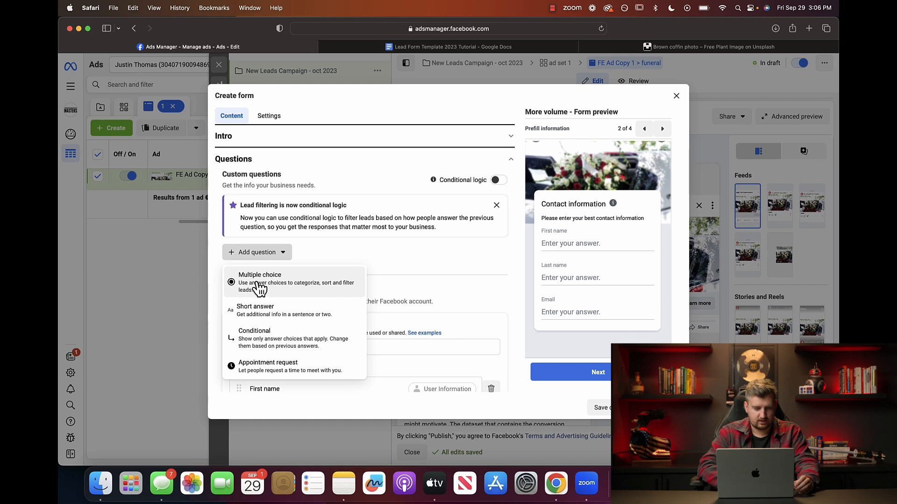
click(258, 283)
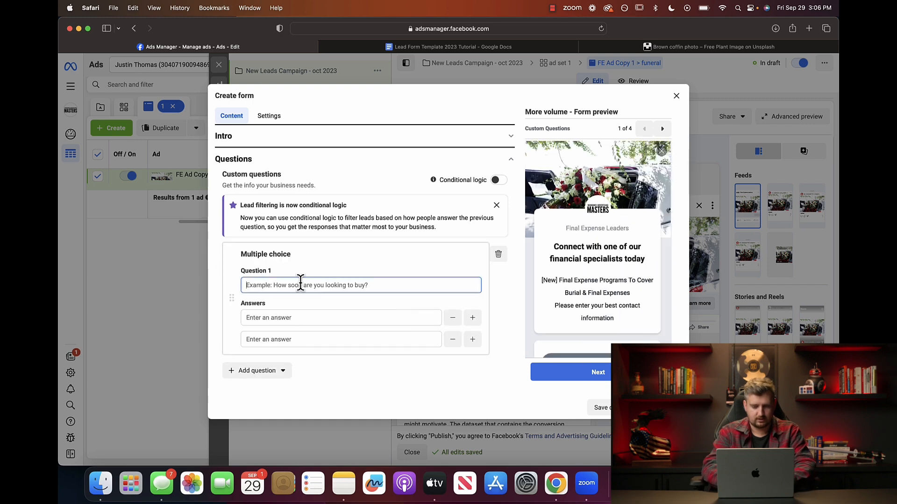
text(Do)
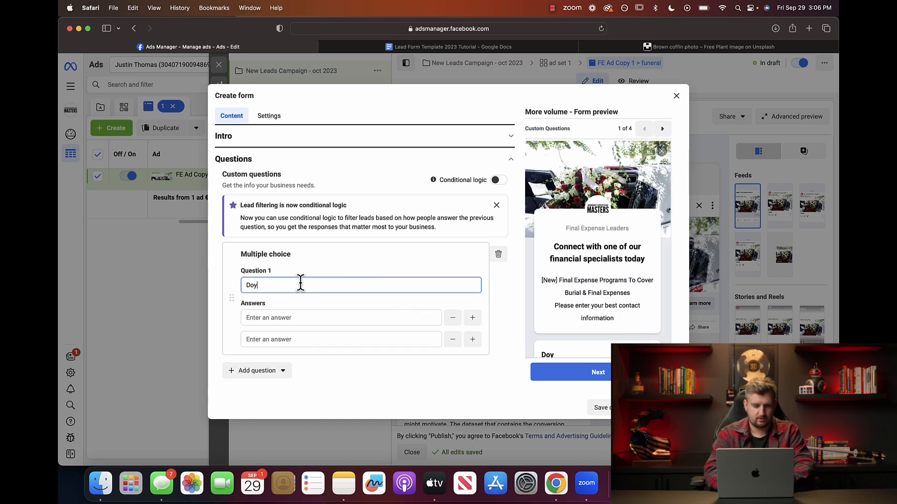
text( You Have Life Insurance?)
click(282, 318)
text(Yes)
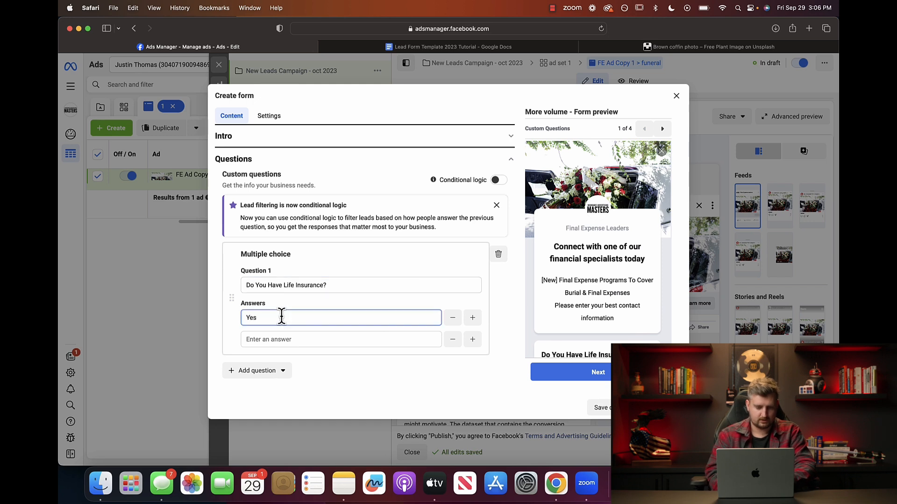
click(266, 337)
text(No)
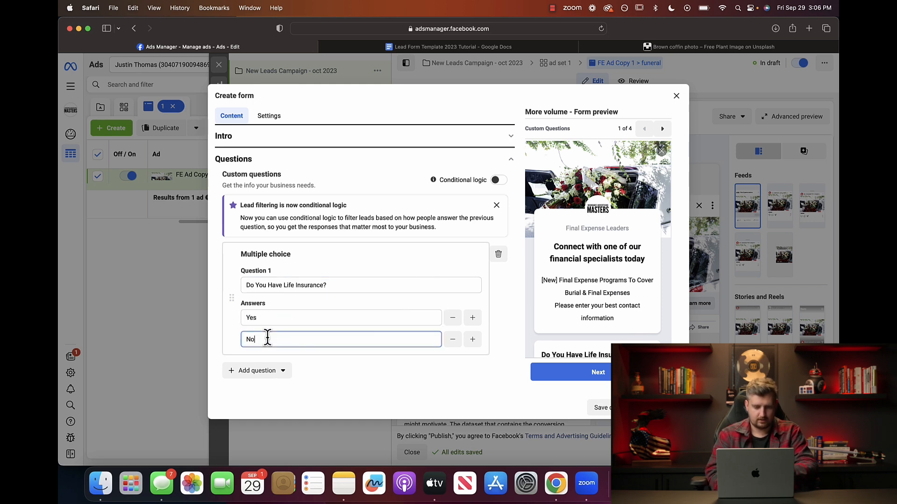
scroll(349, 317, down, 3)
scroll(349, 318, down, 7)
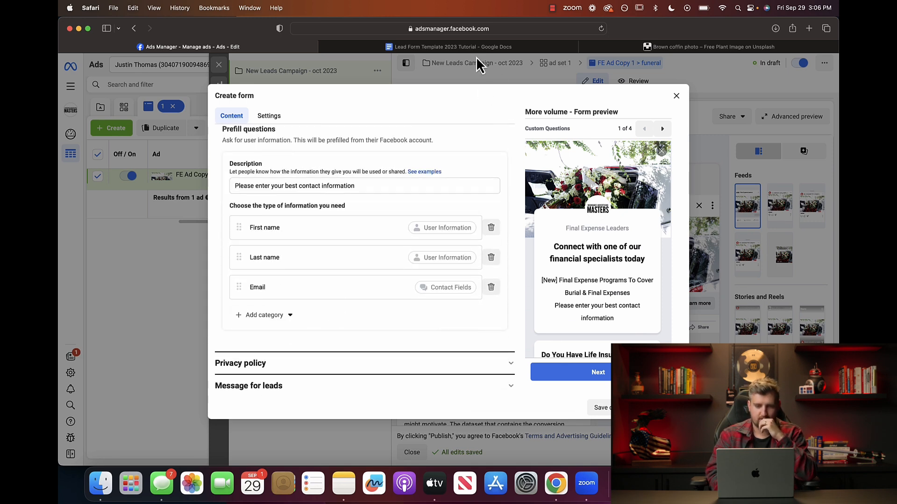
click(467, 47)
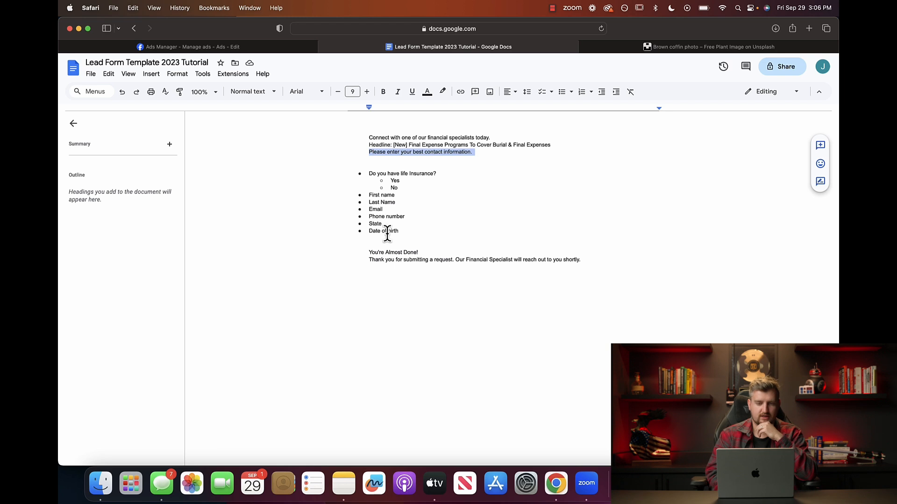
click(245, 47)
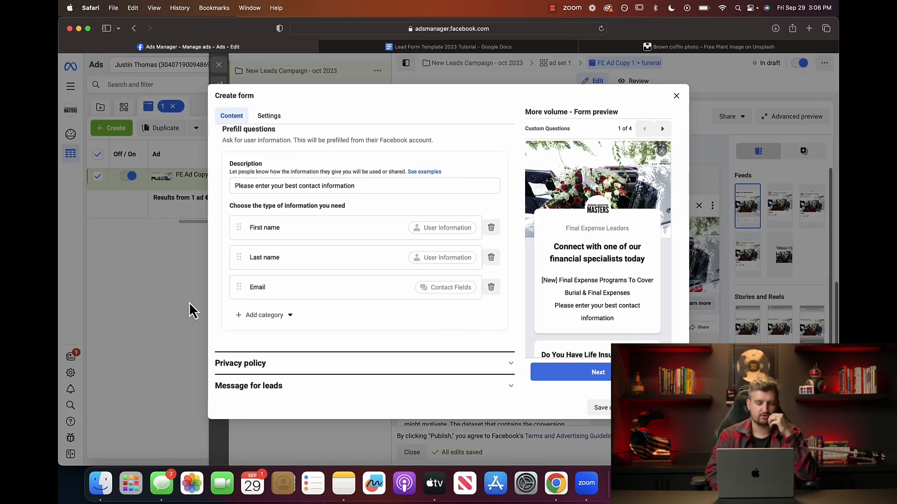
Add Phone number and State from Contact fields, then Date of birth from Demographic questions.
click(247, 316)
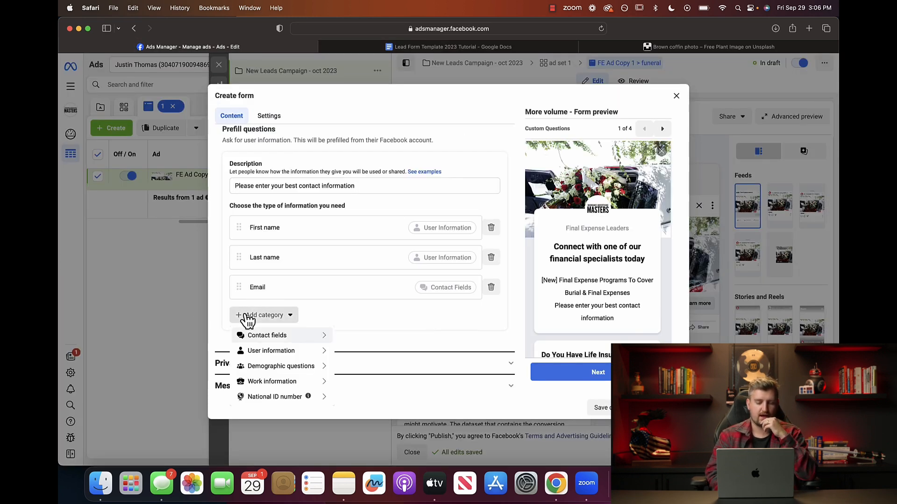
mouse_move(276, 356)
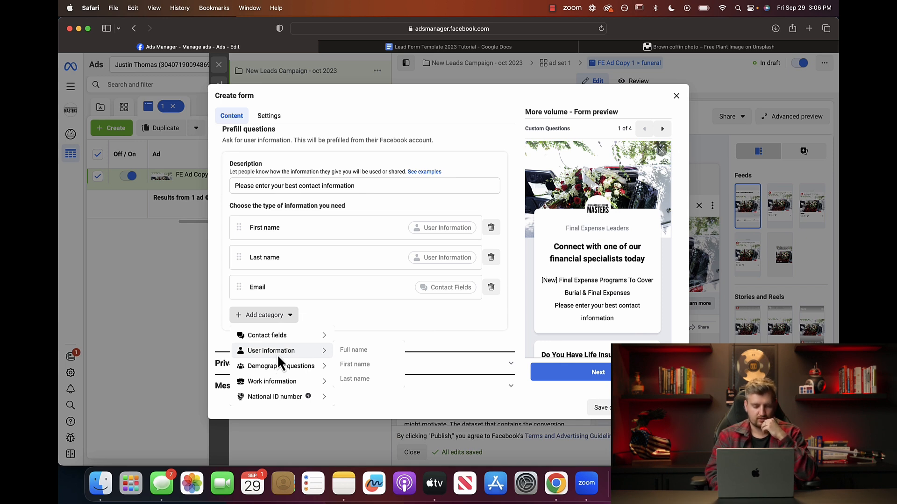
click(358, 350)
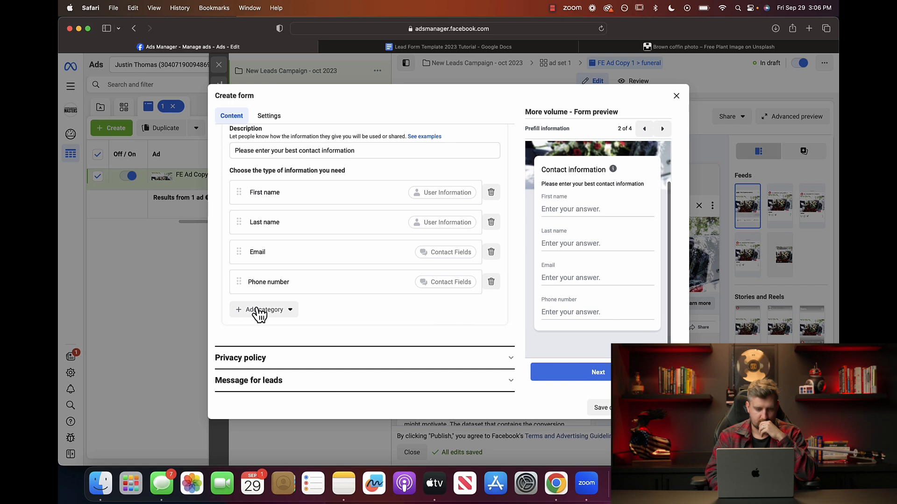
click(261, 311)
mouse_move(288, 332)
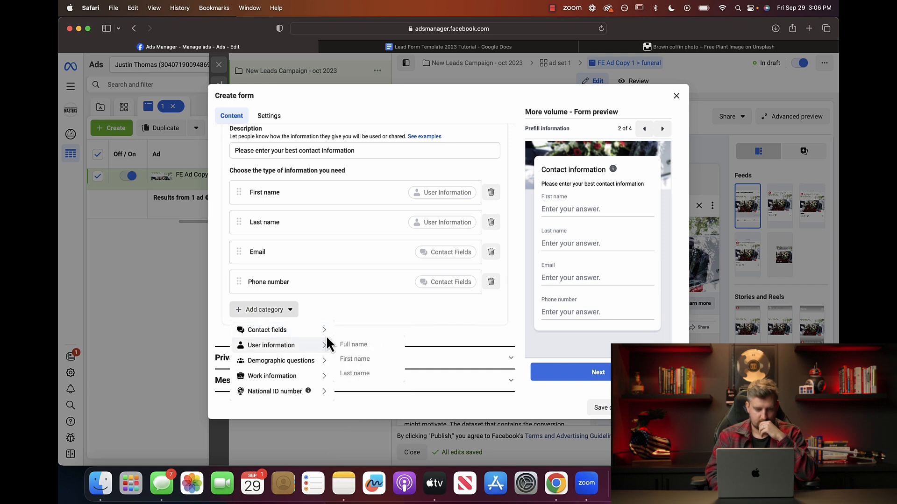
click(347, 386)
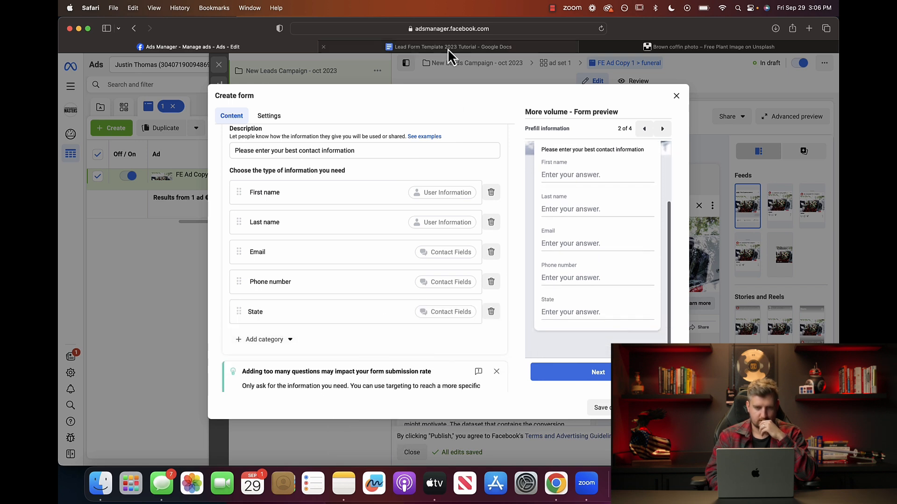
click(263, 243)
mouse_move(280, 283)
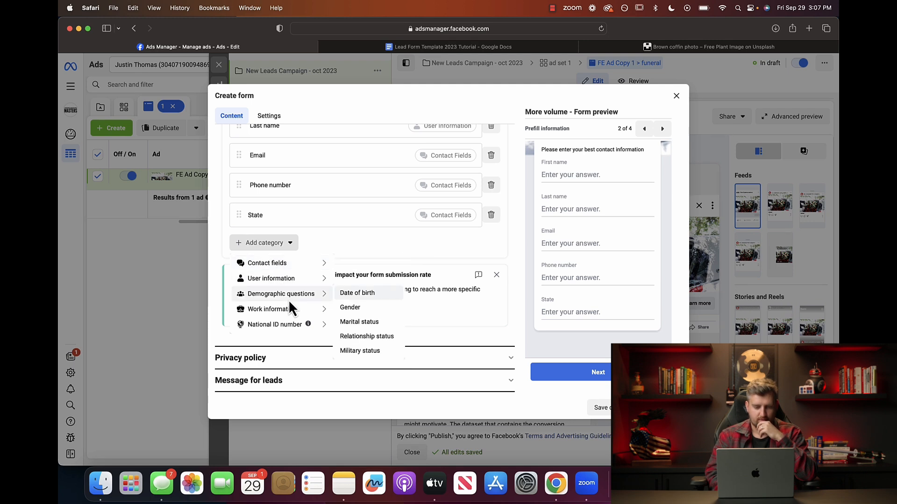
click(383, 295)
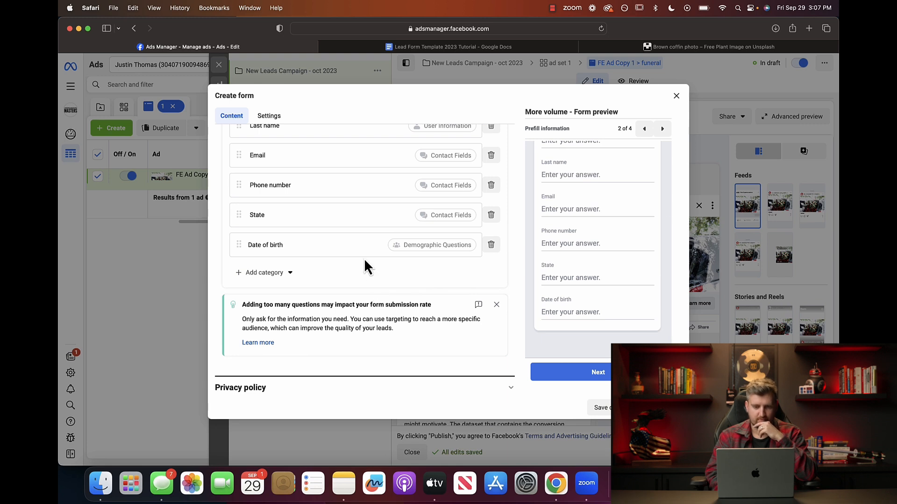
scroll(363, 259, down, 1)
Browse the extra field categories against the template and close the list without adding anything.
scroll(364, 259, up, 1)
click(447, 47)
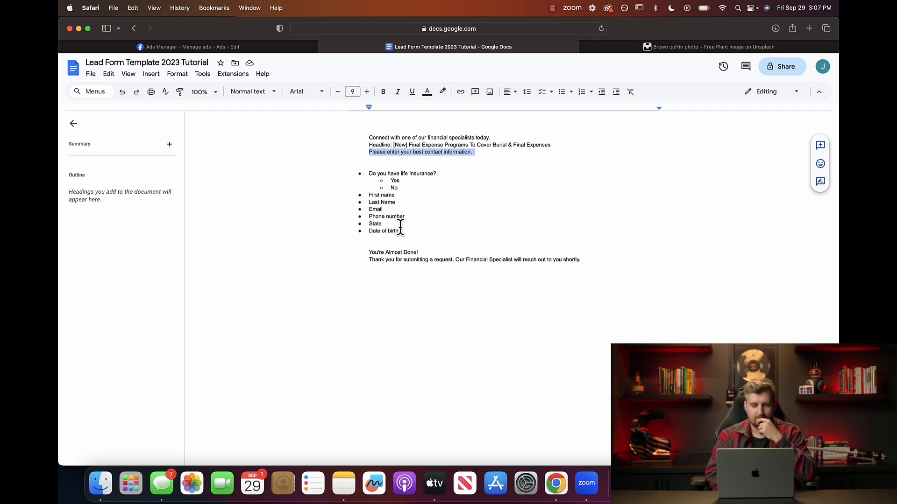
click(217, 47)
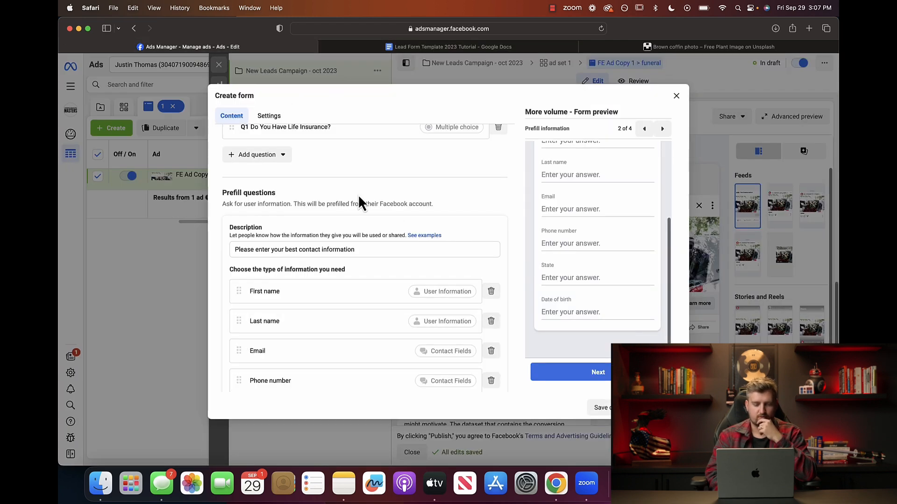
scroll(327, 305, down, 5)
click(277, 359)
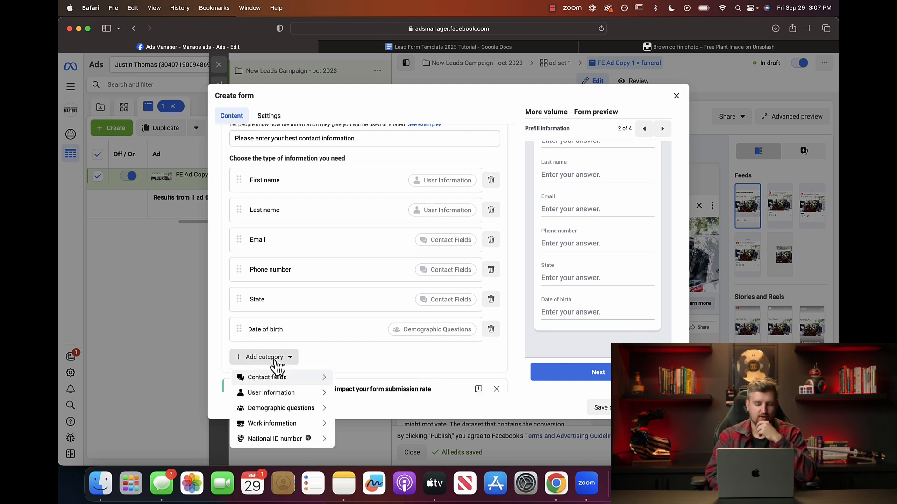
mouse_move(278, 379)
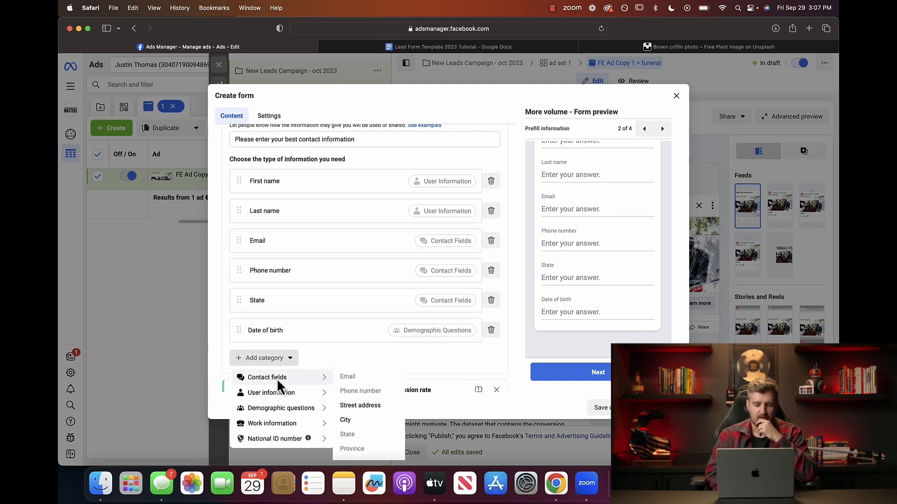
mouse_move(327, 392)
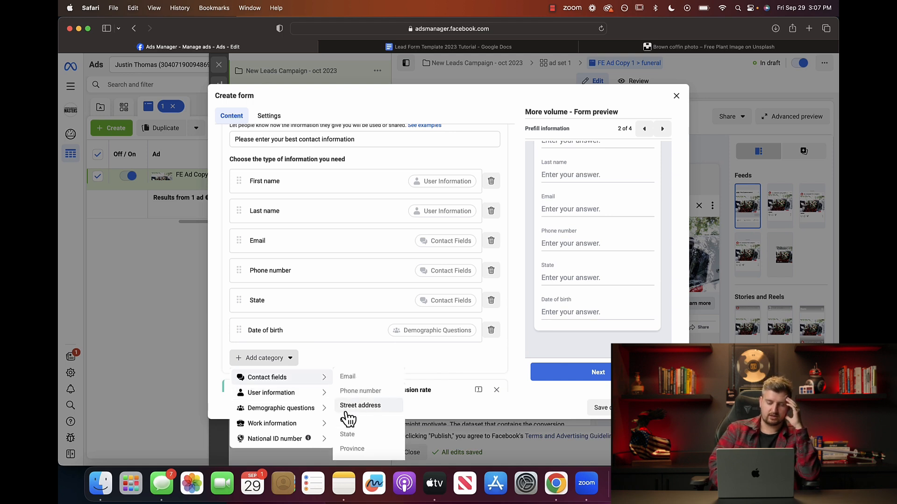
mouse_move(300, 407)
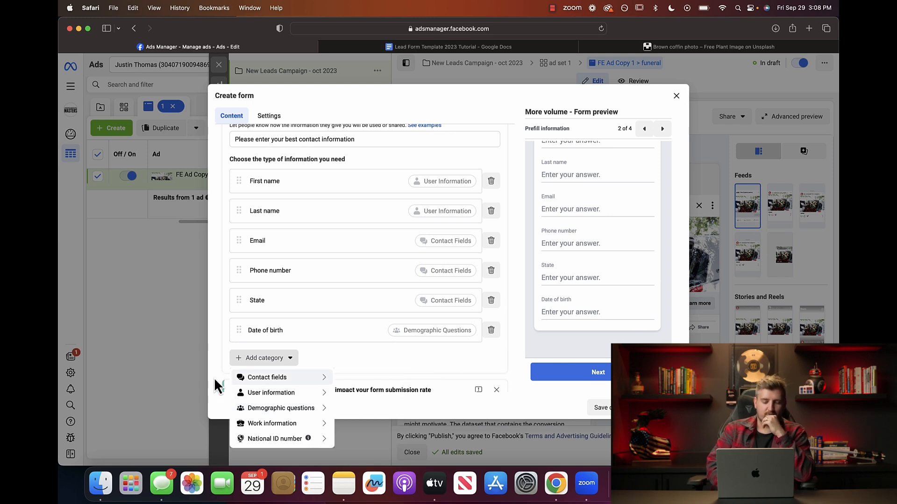
mouse_move(276, 410)
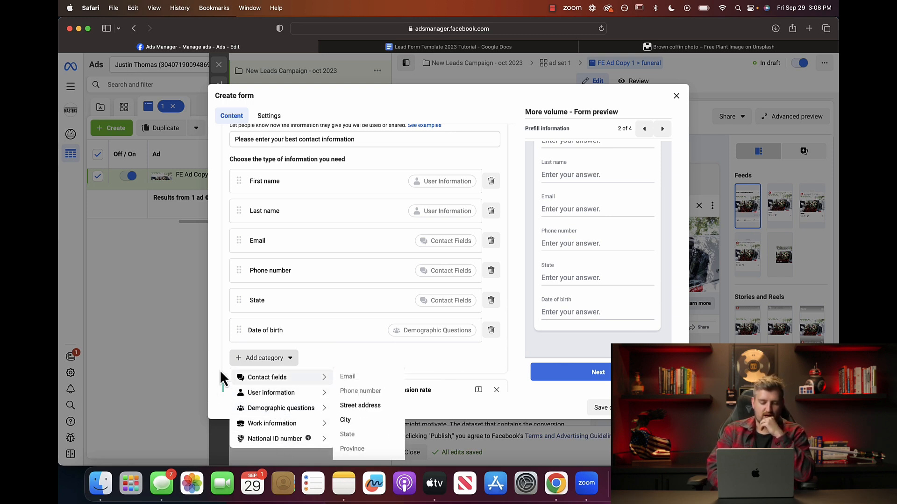
click(322, 358)
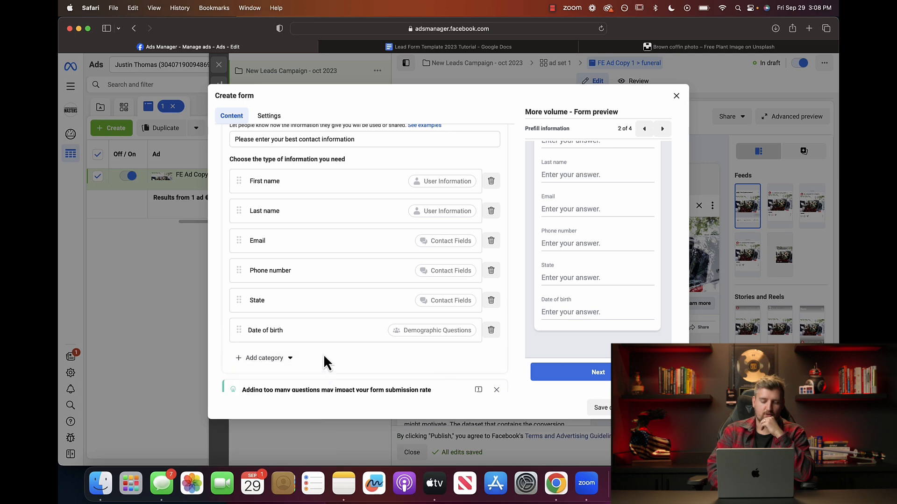
Scroll through the form to review the completed questions and reach the Privacy policy section.
scroll(323, 360, up, 10)
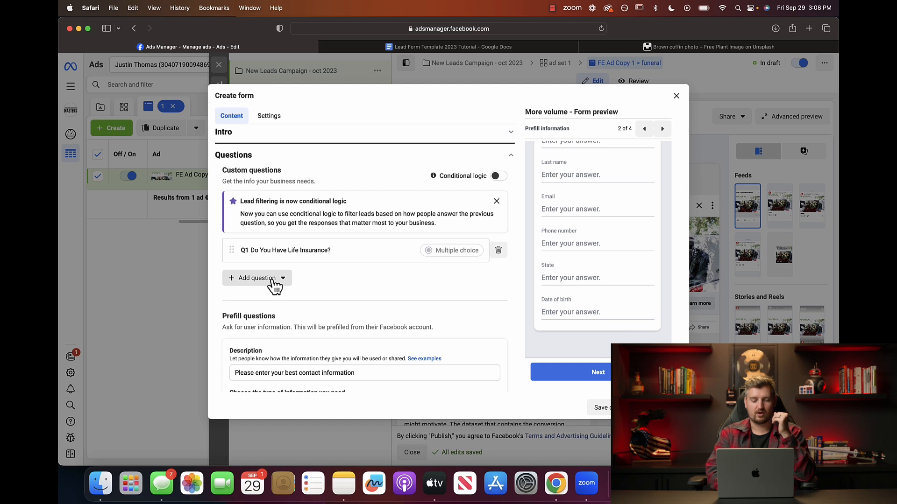
scroll(455, 290, down, 10)
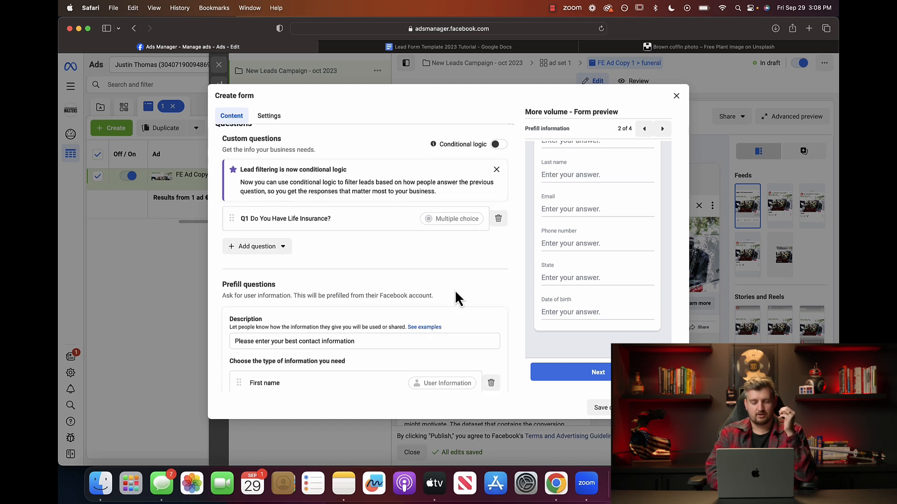
scroll(456, 294, down, 3)
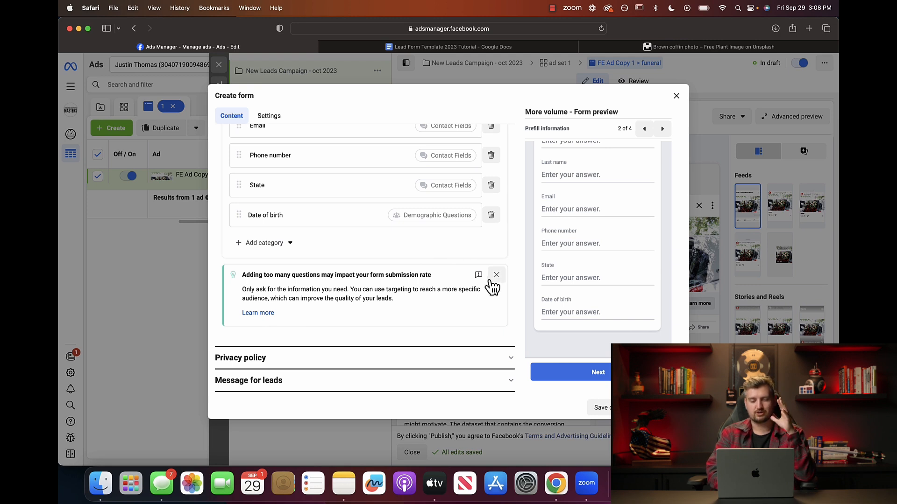
scroll(398, 247, up, 3)
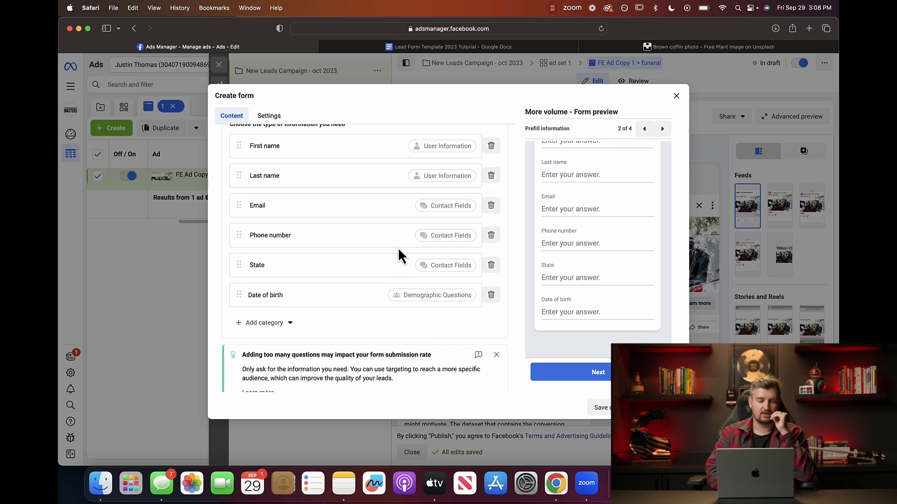
scroll(332, 148, up, 2)
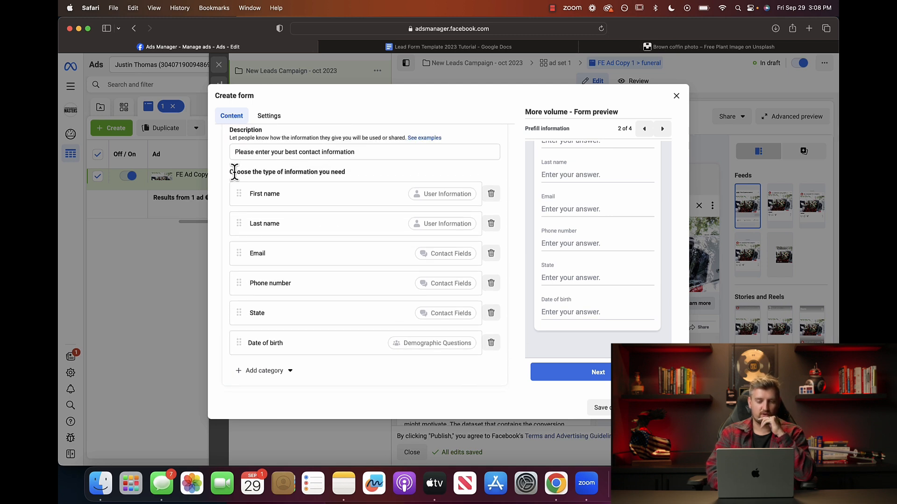
scroll(260, 168, up, 6)
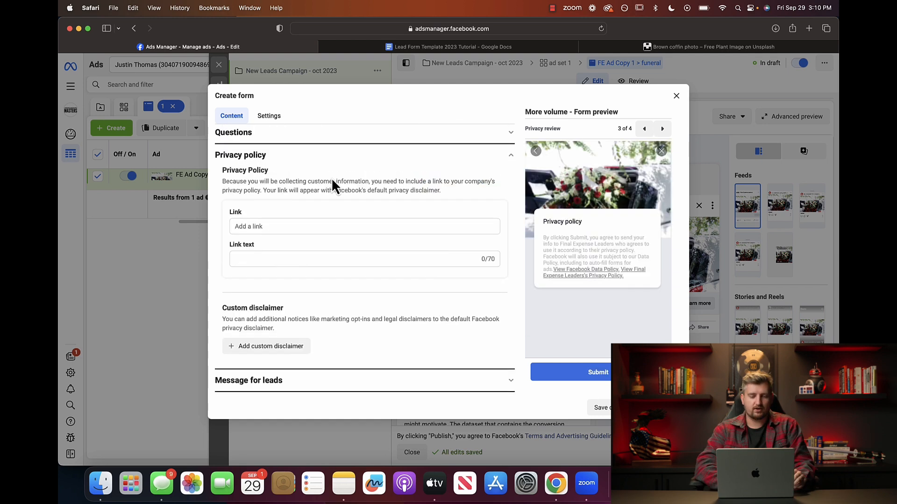
scroll(330, 183, up, 3)
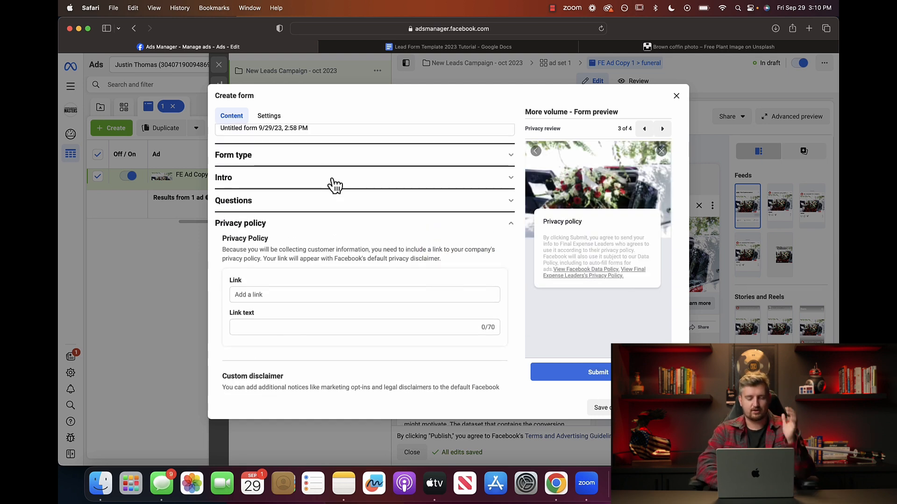
scroll(332, 183, down, 2)
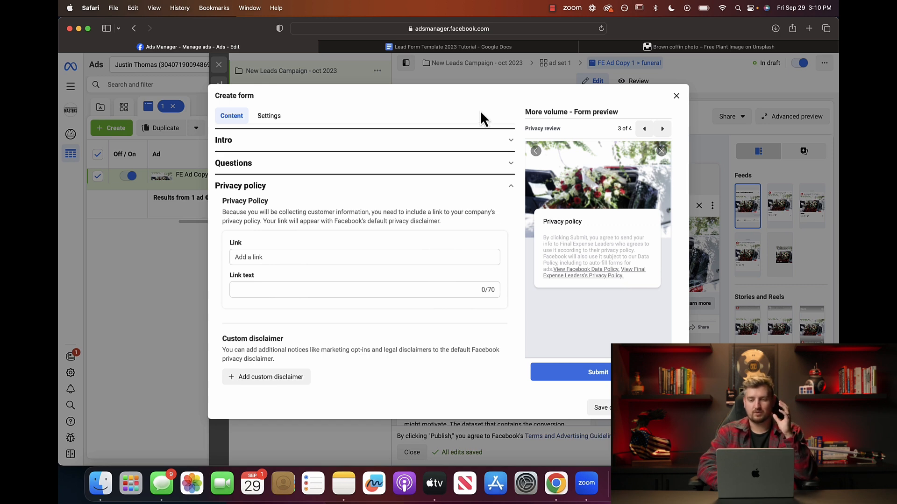
Load carrd.co in a new Safari tab.
click(808, 29)
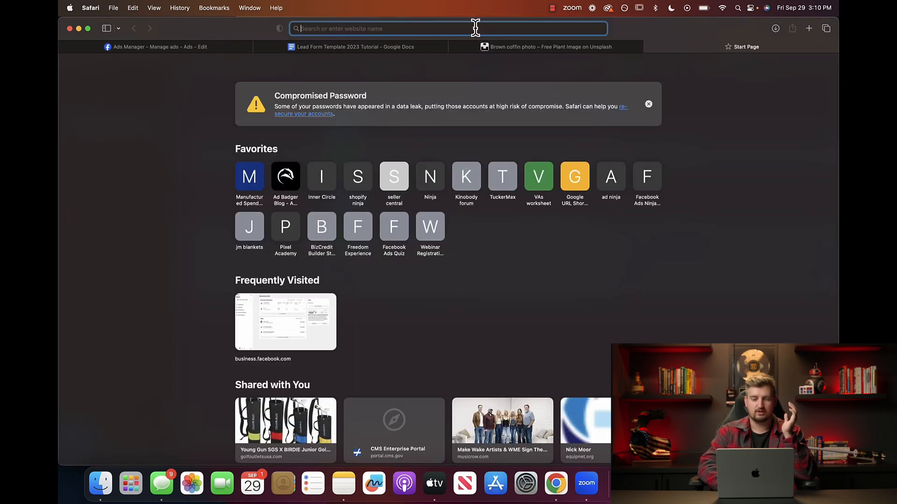
text(c)
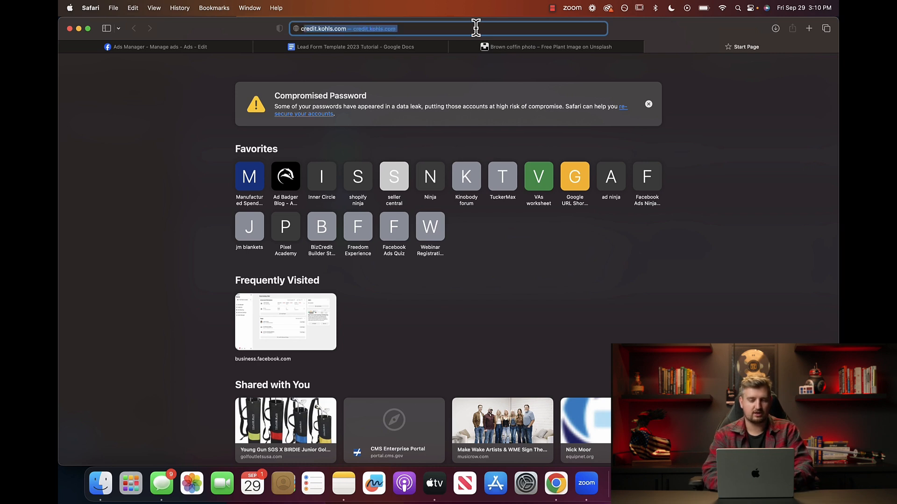
text(arrd.co)
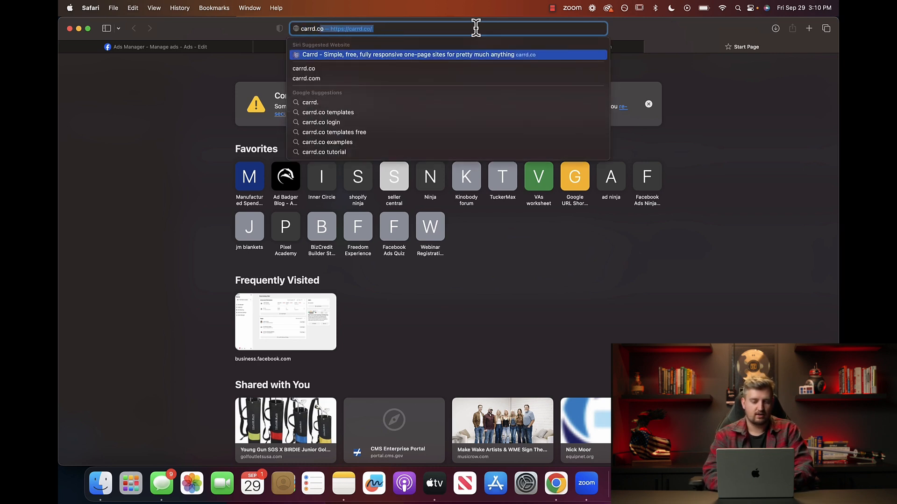
key(Return)
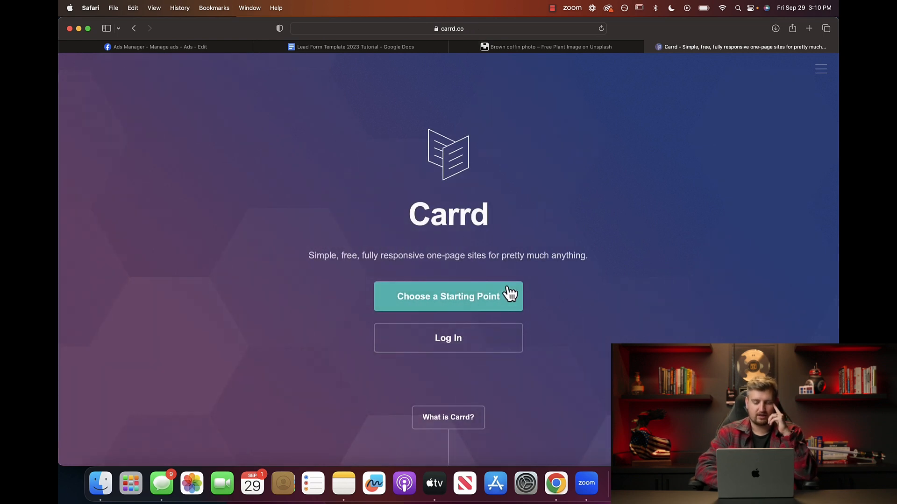
Scroll the Carrd homepage and open the Choose a Starting Point templates page.
scroll(507, 290, down, 15)
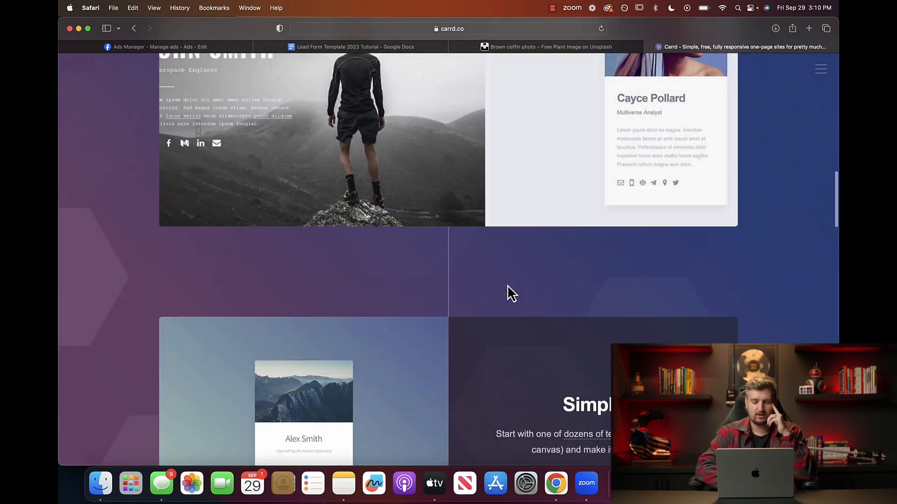
scroll(507, 285, up, 15)
scroll(595, 254, down, 8)
scroll(596, 253, down, 20)
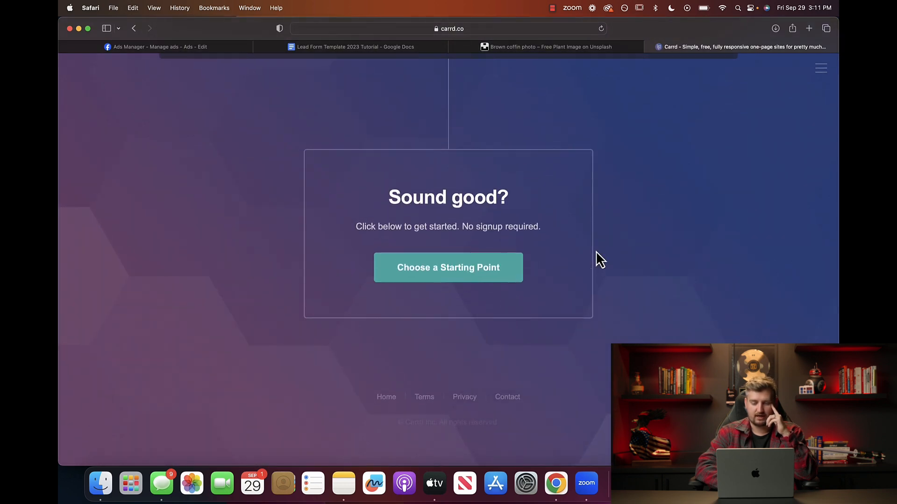
scroll(599, 260, up, 20)
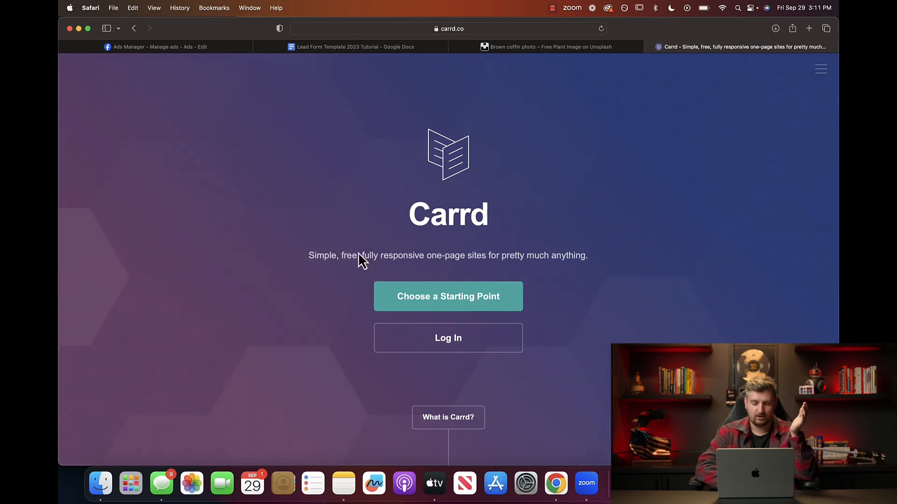
click(461, 302)
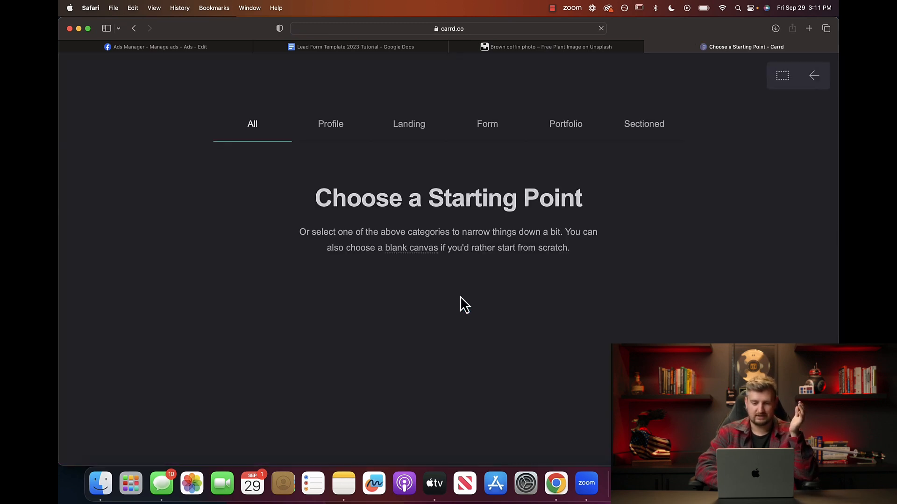
Search Google for 'privacy policy template' in a new tab and scroll through the results.
click(808, 28)
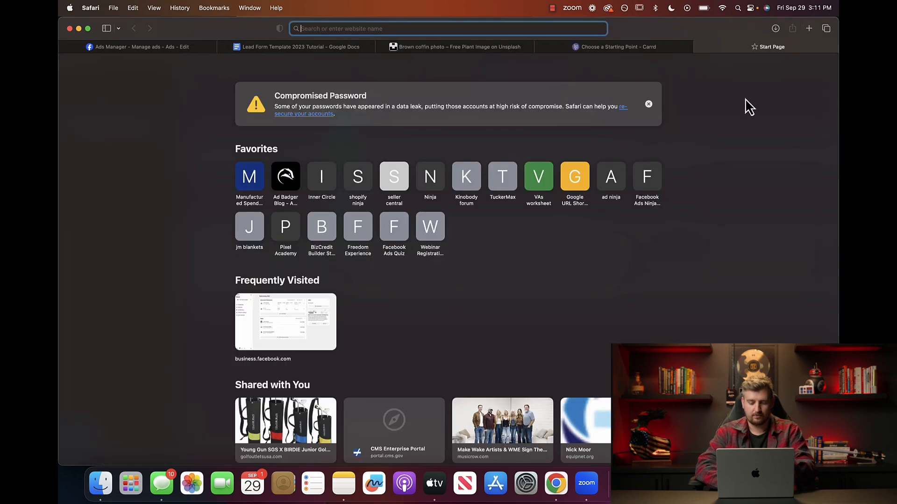
text(g)
key(Return)
text(priva)
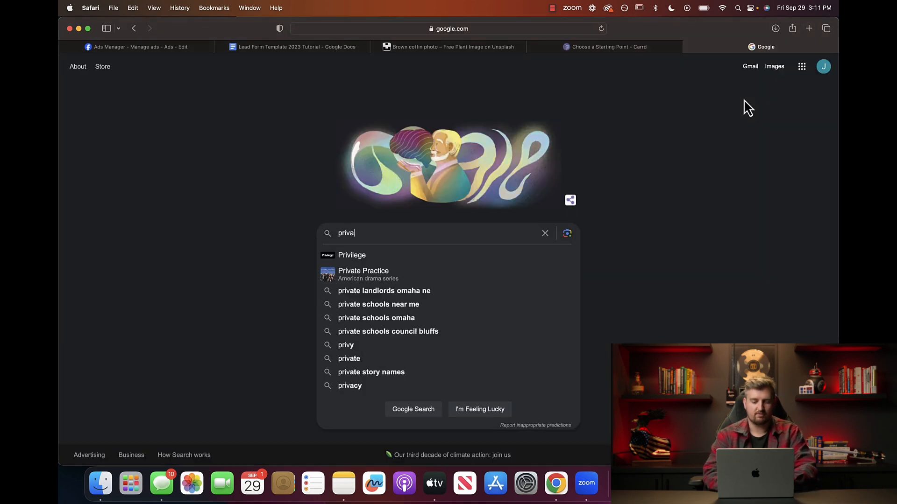
text(cy policy template)
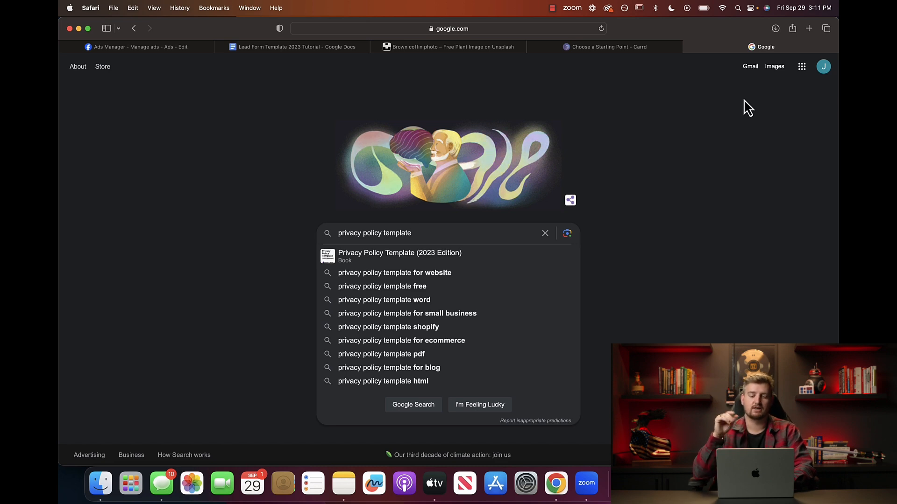
key(Return)
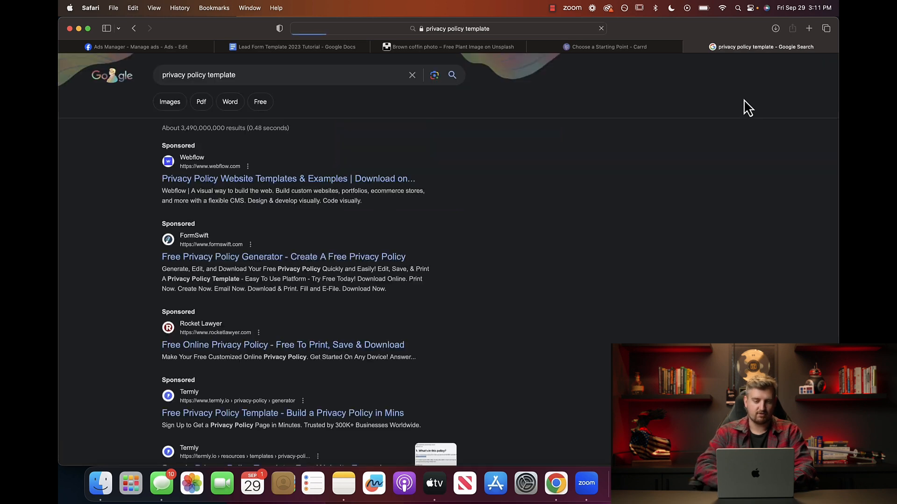
scroll(435, 241, down, 5)
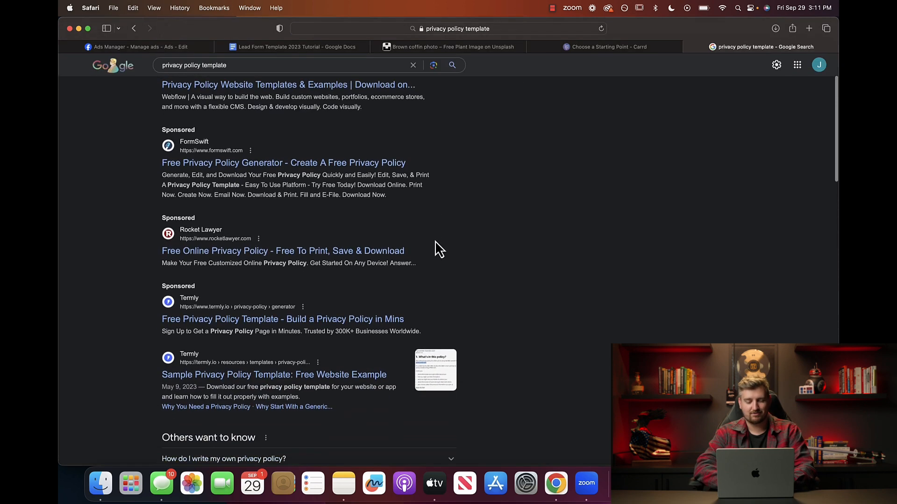
scroll(436, 241, down, 1)
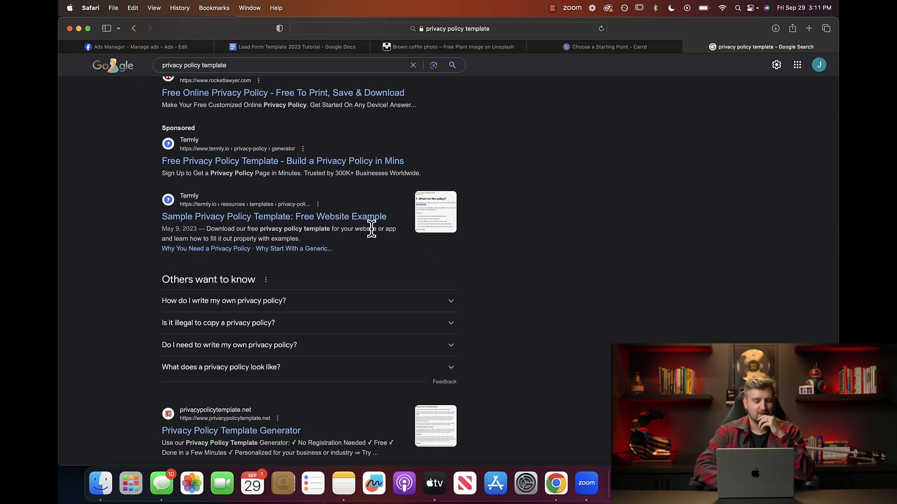
Start Termly's free privacy policy generator with Website and Mobile application uses ticked.
click(288, 219)
click(245, 250)
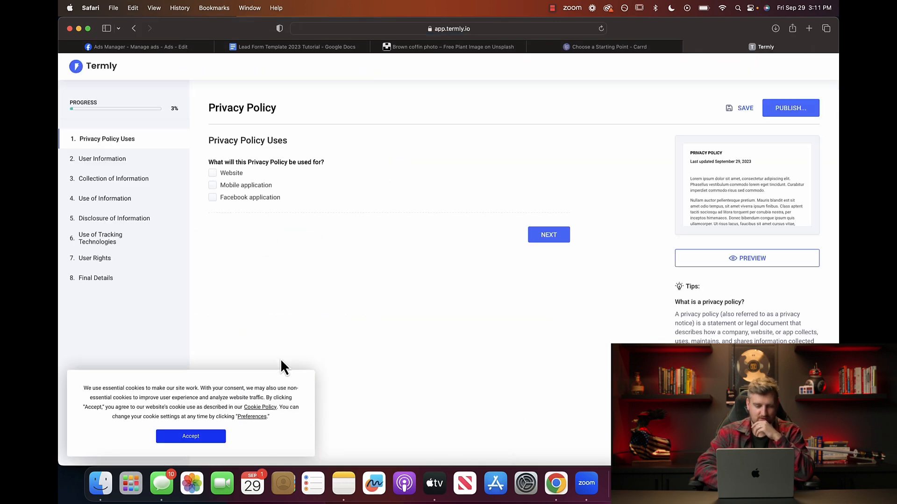
click(190, 436)
click(212, 173)
click(213, 185)
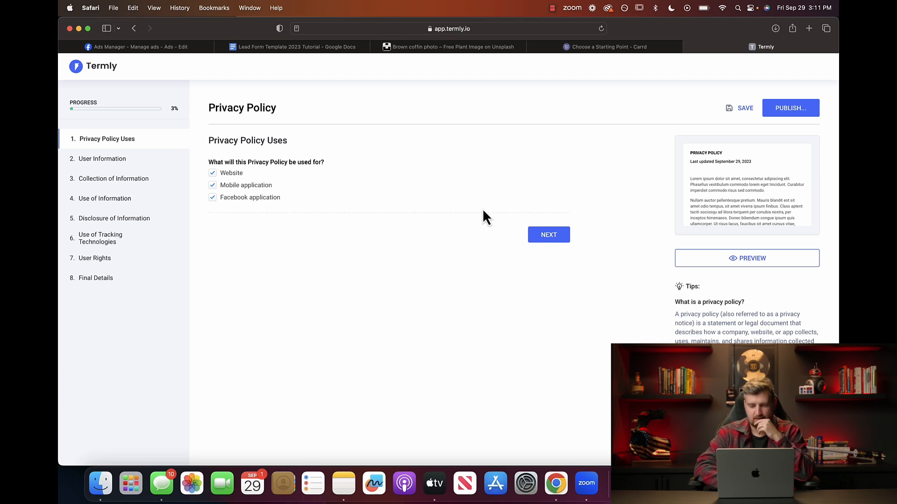
click(554, 238)
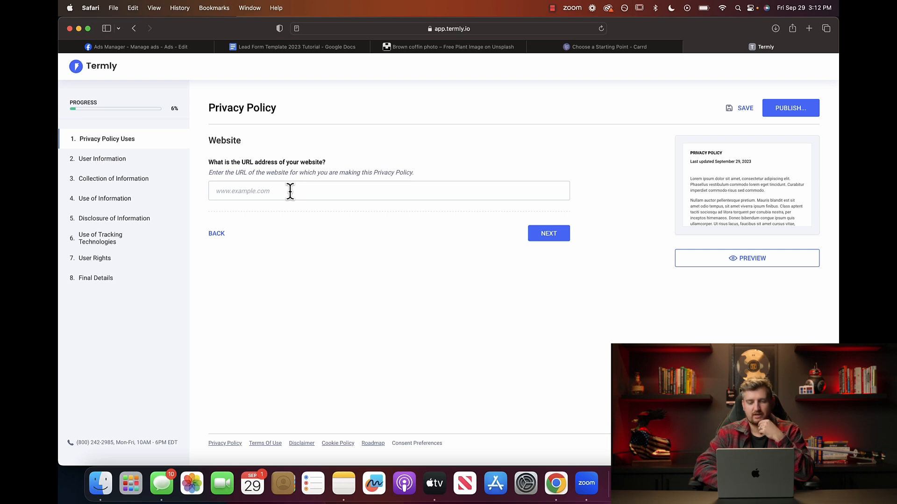
click(600, 48)
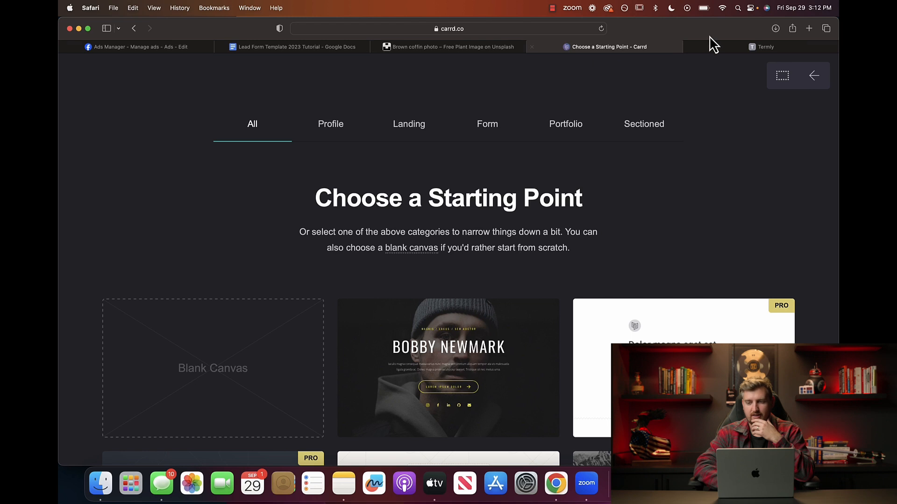
Start a new Carrd site from the Blank Canvas template.
scroll(491, 203, down, 1)
click(202, 361)
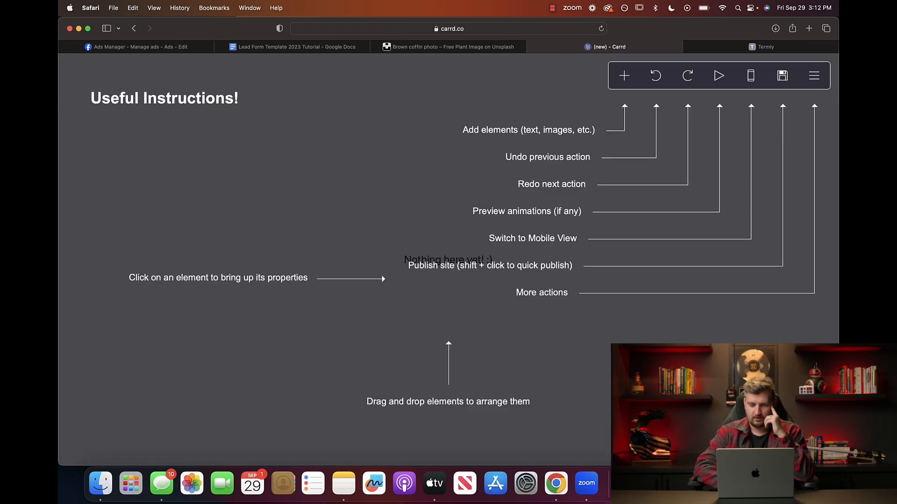
click(456, 266)
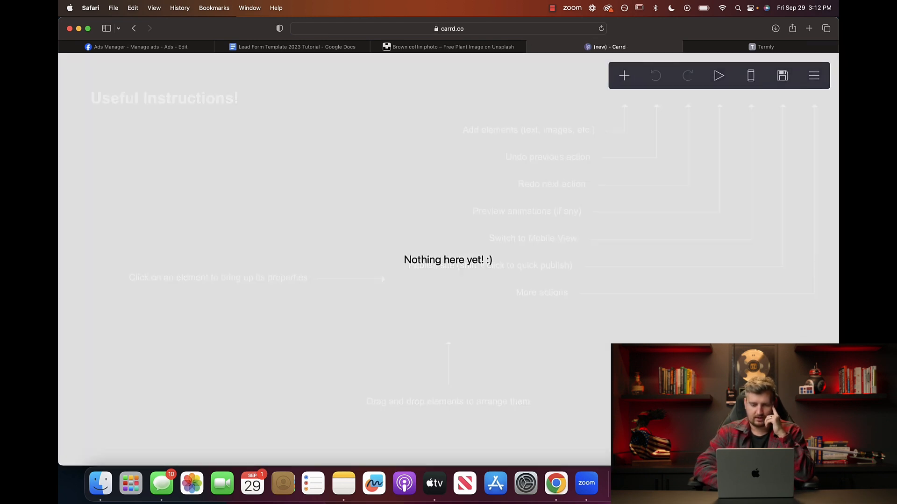
Replace the placeholder text with 'Privacy Policy'.
click(430, 264)
click(449, 265)
click(451, 264)
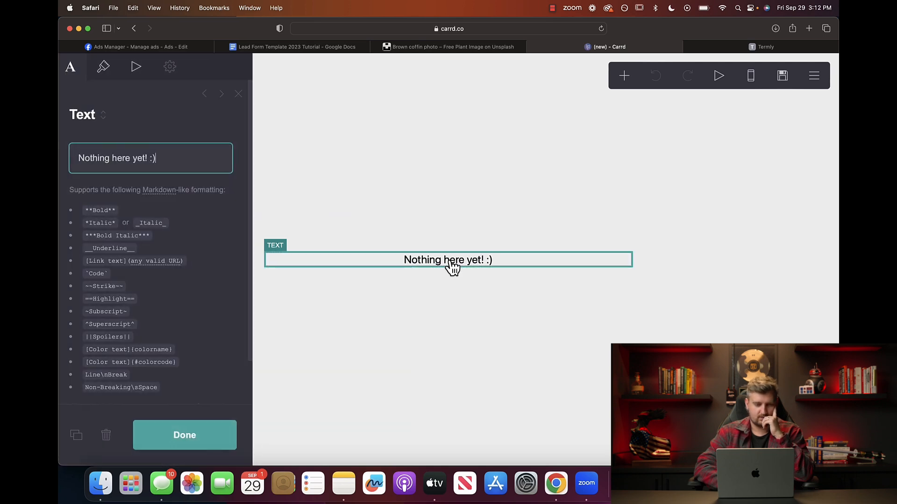
triple_click(181, 151)
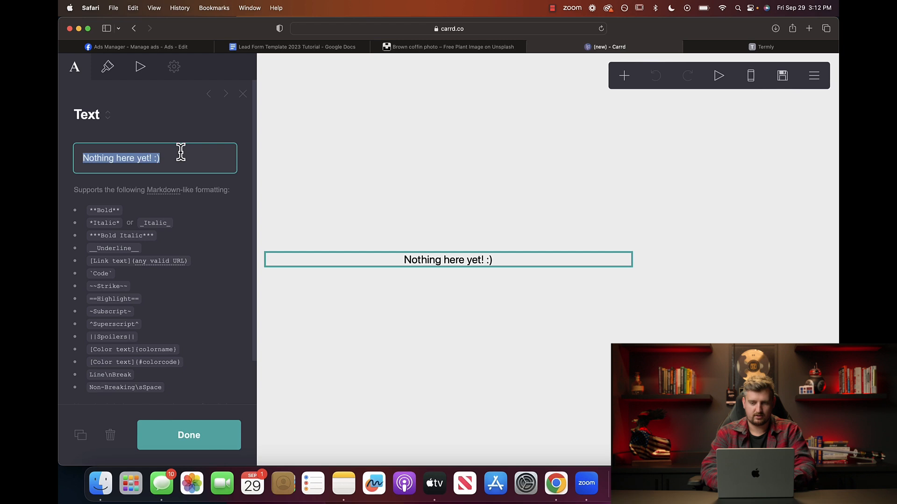
text(Priu)
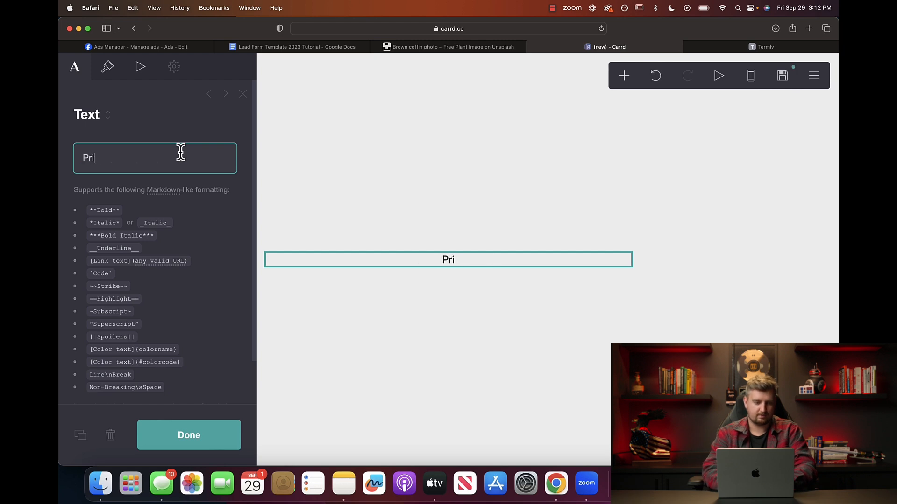
key(BackSpace)
text(vacy Po)
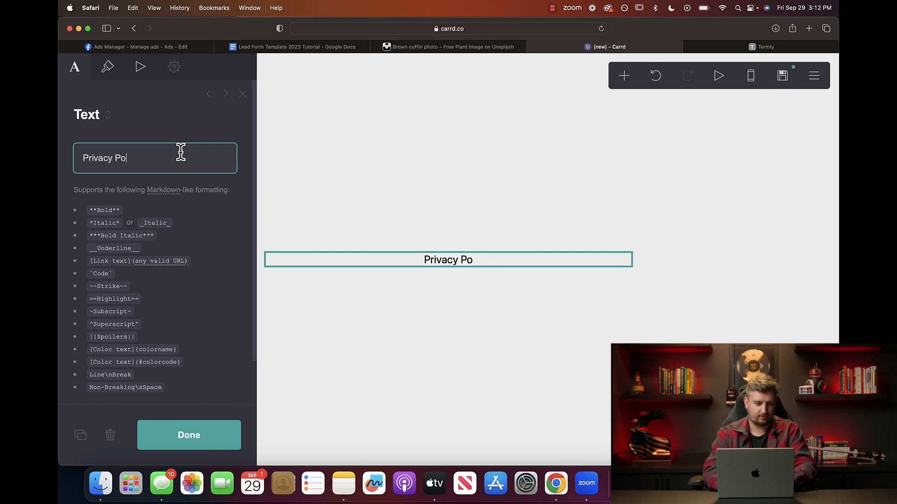
text(licy)
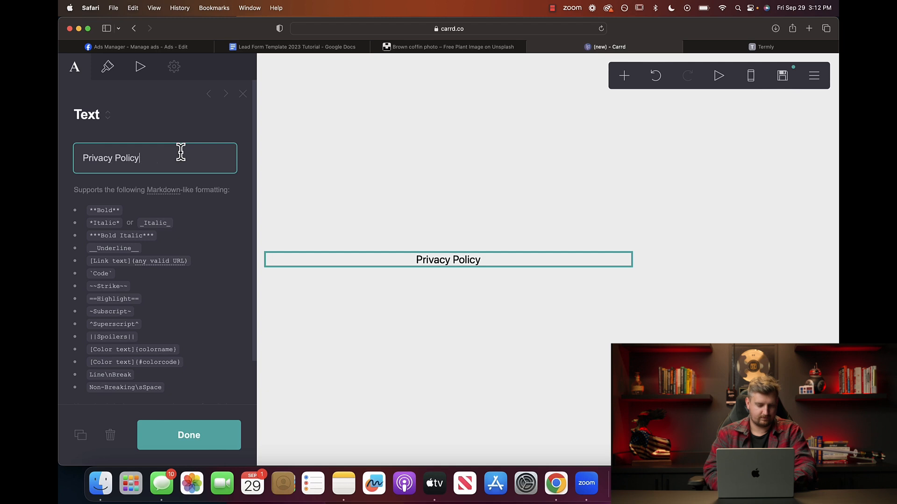
click(330, 200)
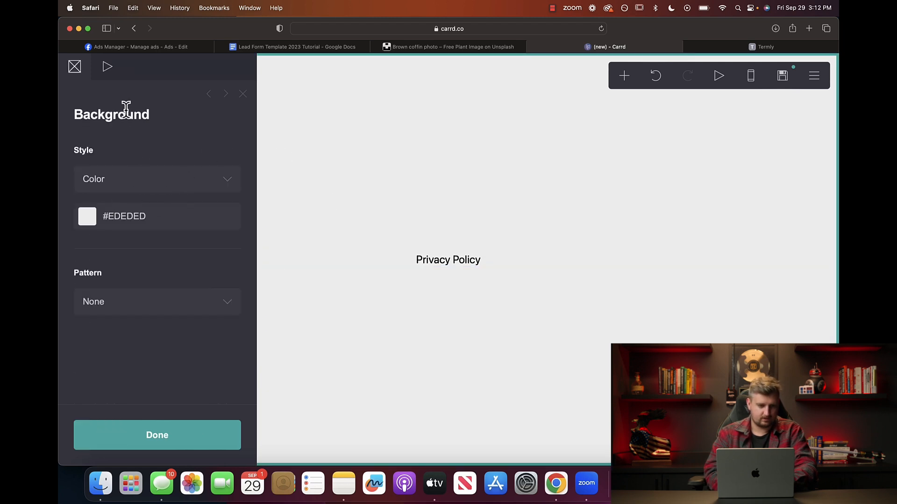
Set the page background to the mountain photo from Carrd's image library.
click(172, 179)
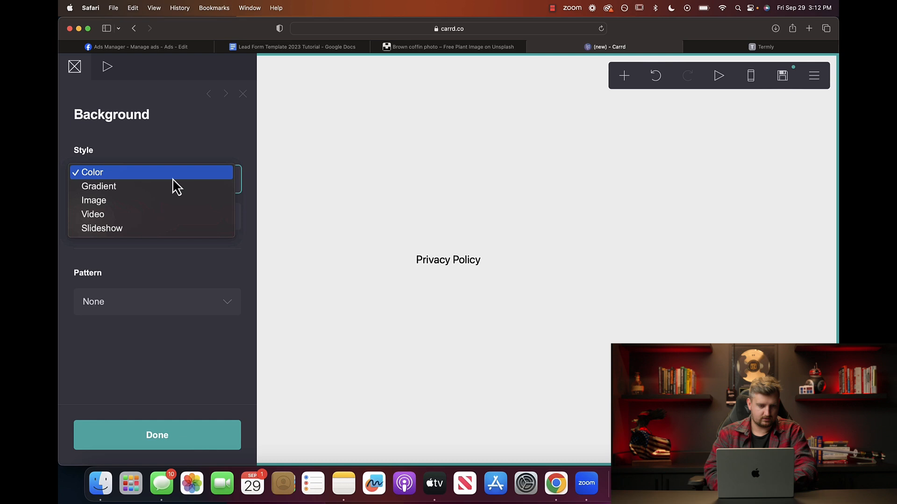
click(164, 200)
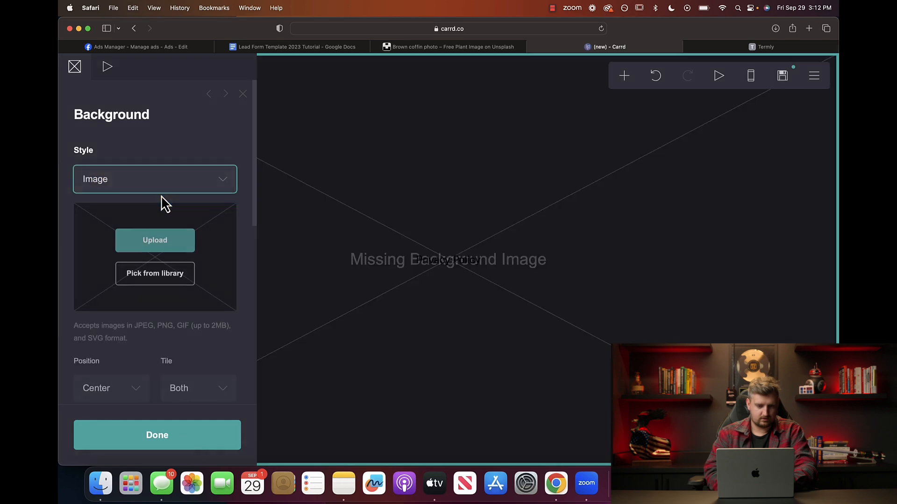
click(159, 275)
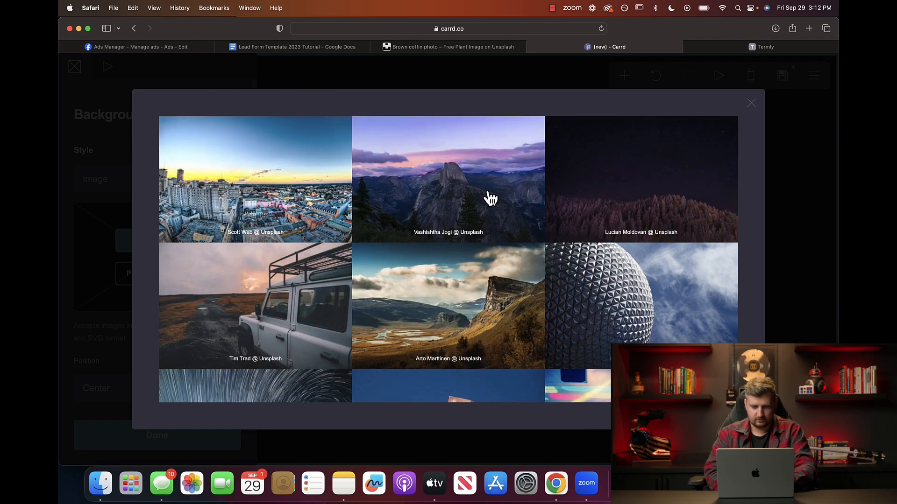
click(489, 197)
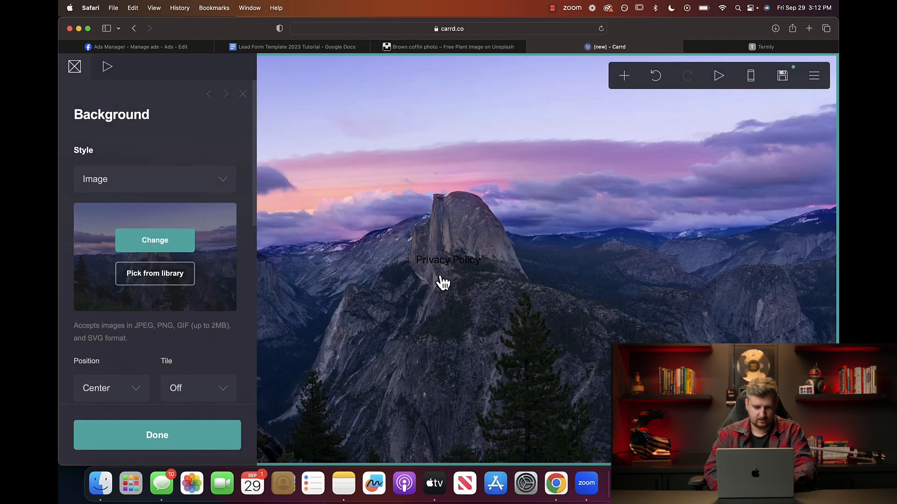
Make the 'Privacy Policy' heading text white.
click(450, 267)
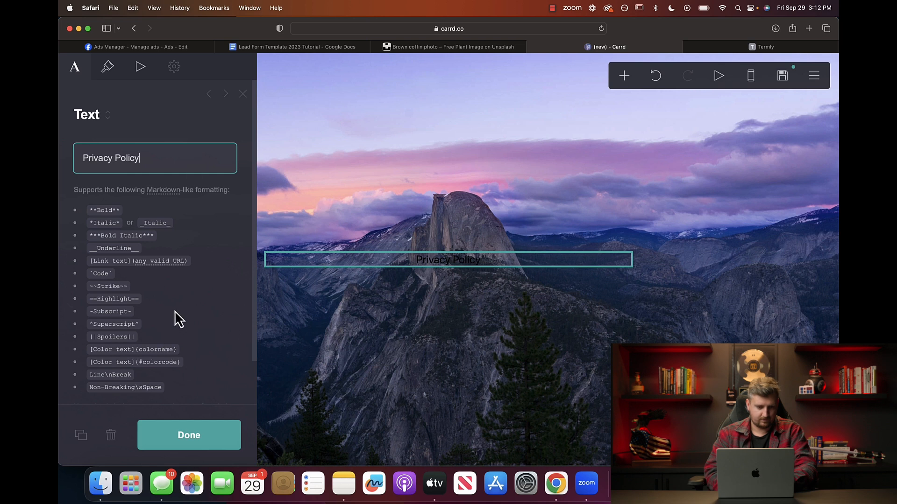
click(189, 436)
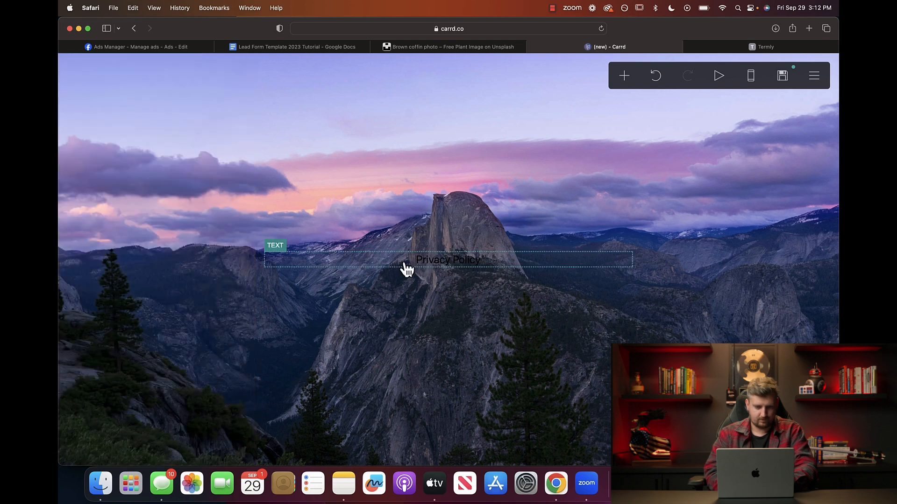
click(461, 262)
click(108, 69)
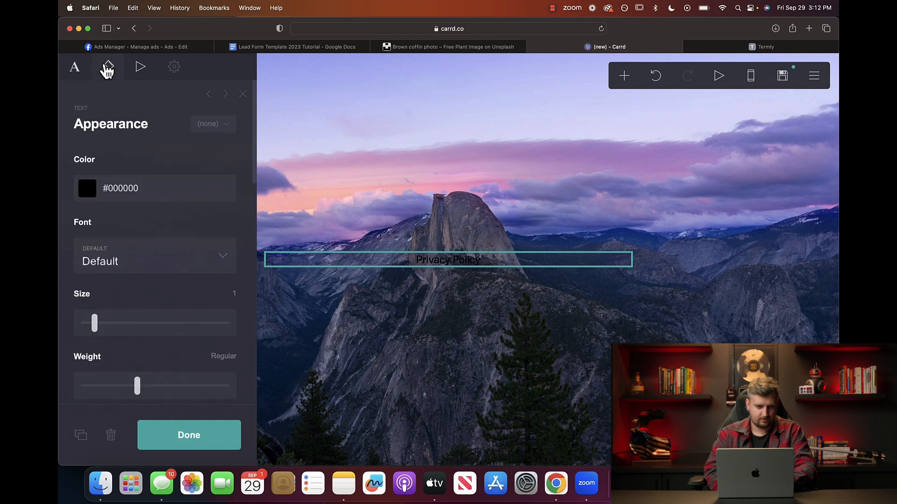
click(87, 192)
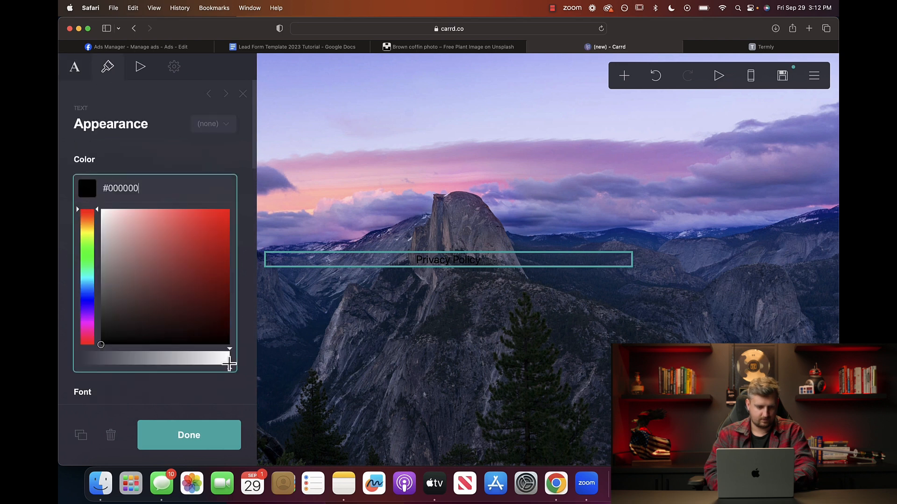
click(228, 361)
drag(101, 344, 100, 209)
click(389, 350)
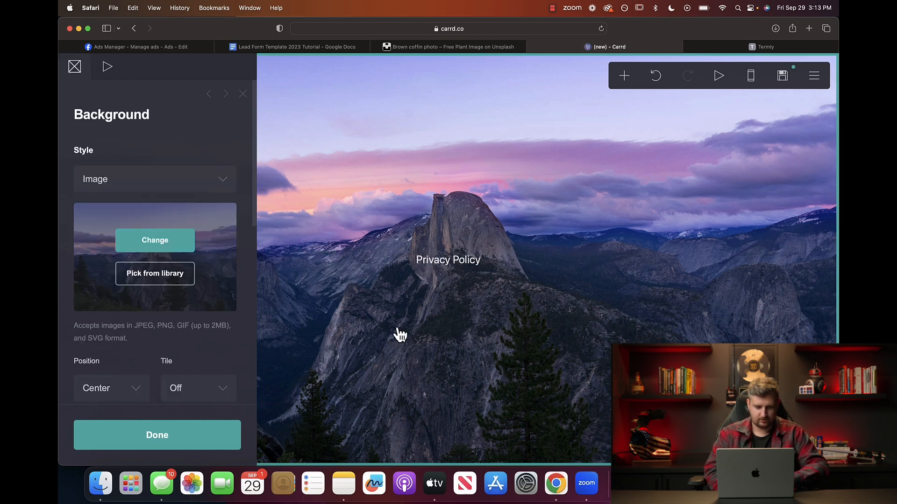
Add a new Text element below the heading.
click(626, 81)
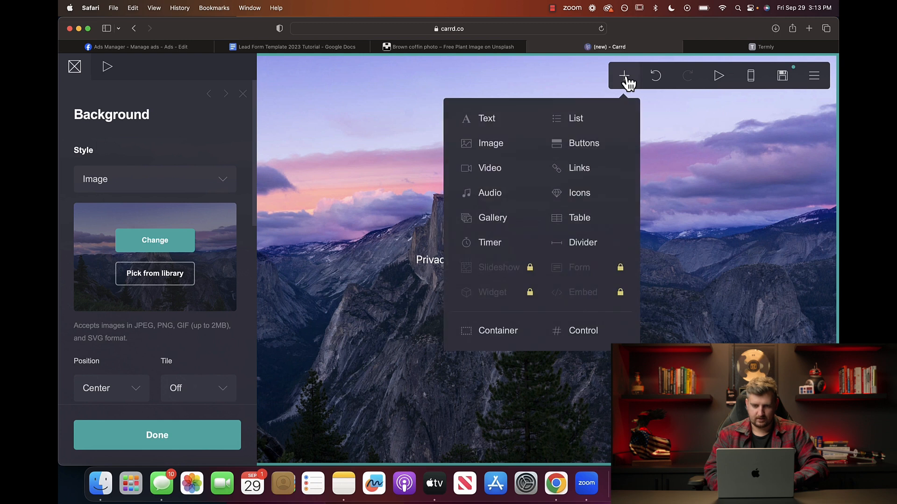
click(488, 119)
click(446, 272)
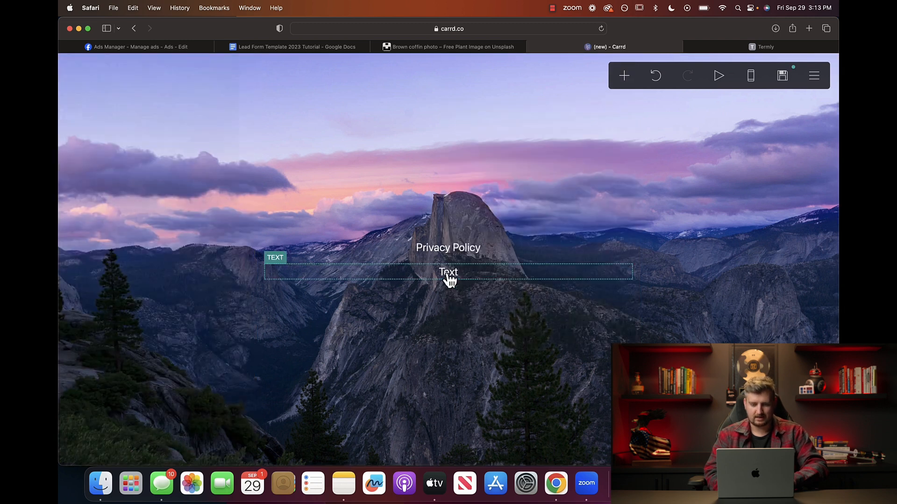
click(452, 278)
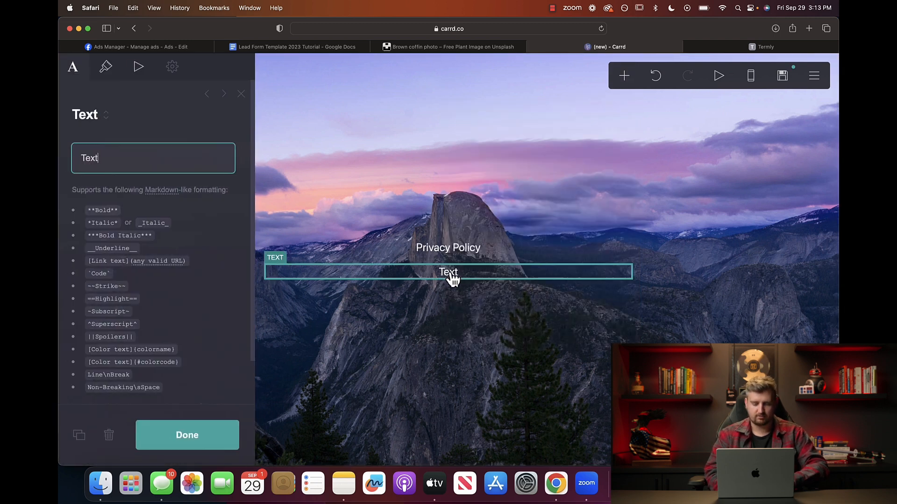
click(569, 188)
click(537, 166)
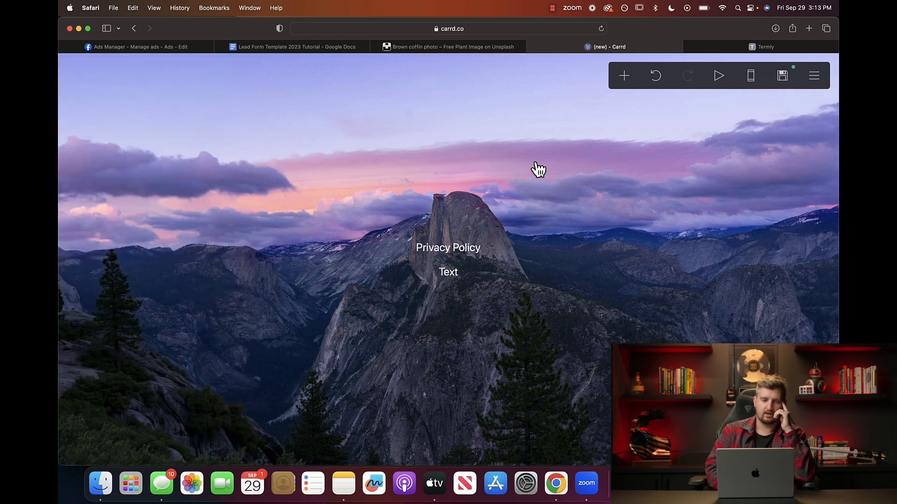
Enter the account holder's name and e-mail and accept Safari's generated strong password.
click(783, 79)
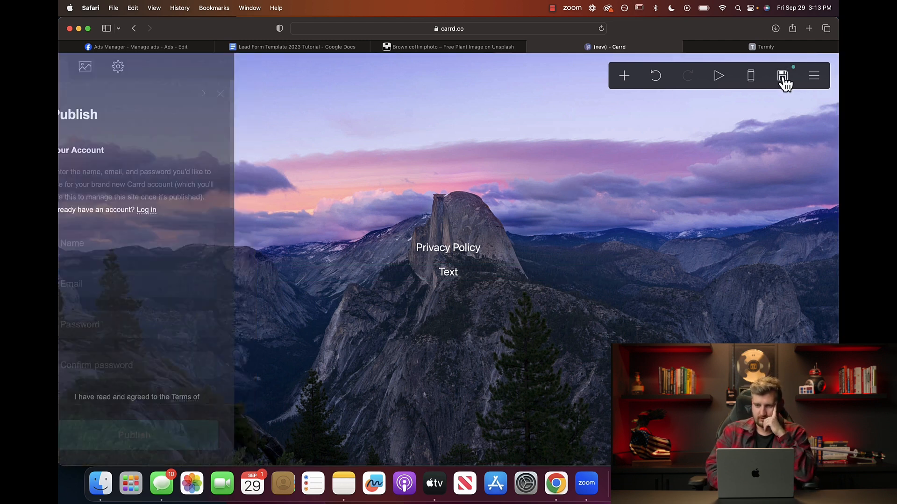
click(136, 240)
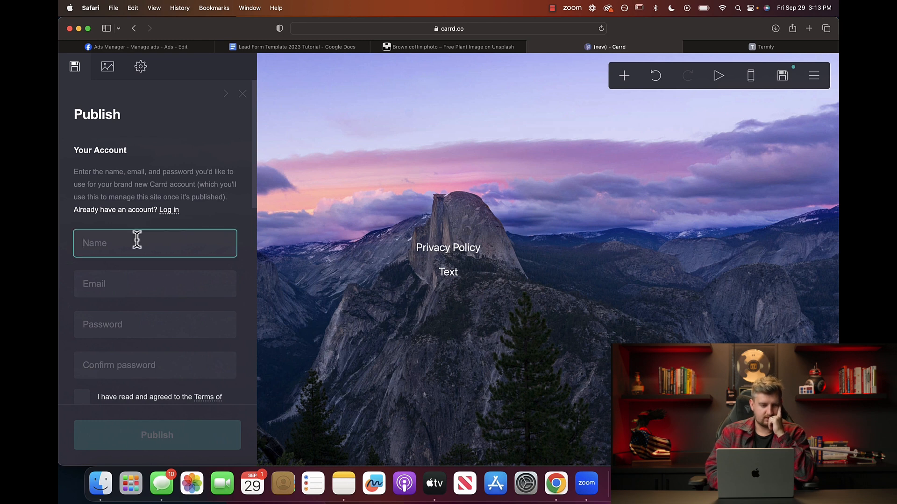
scroll(119, 223, down, 2)
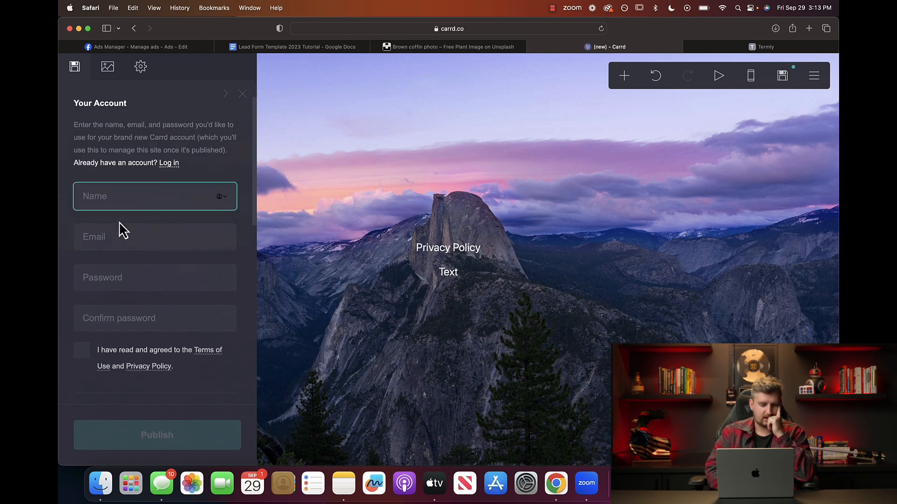
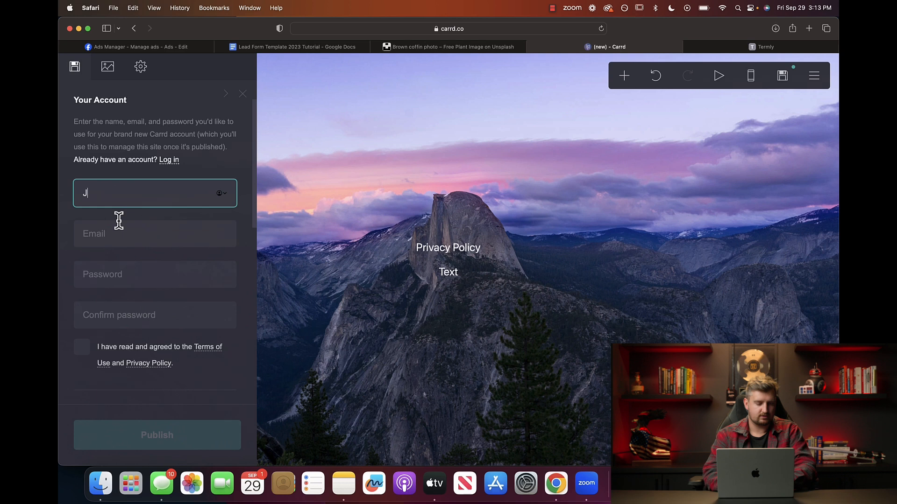
key(Tab)
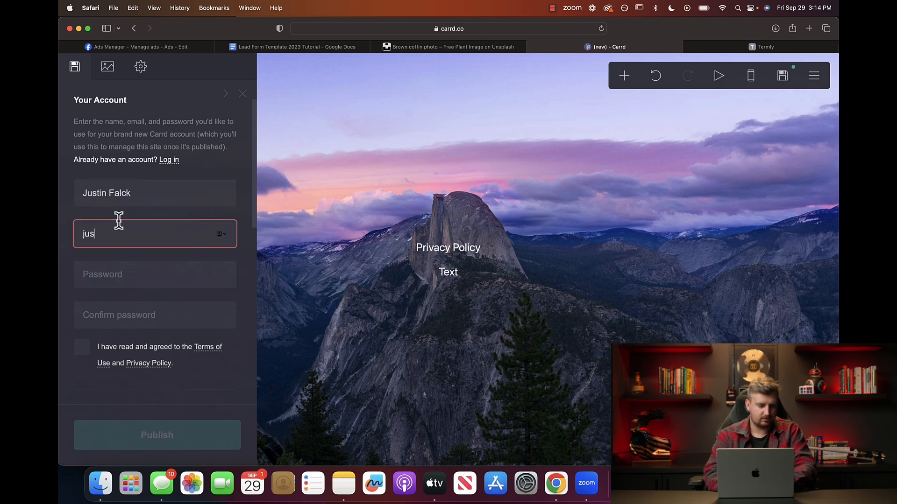
click(176, 338)
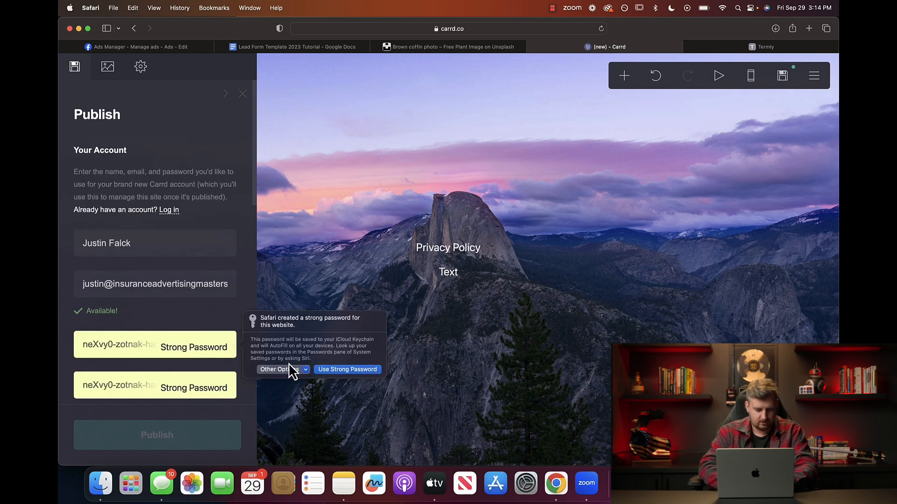
click(304, 370)
click(299, 382)
key(Tab)
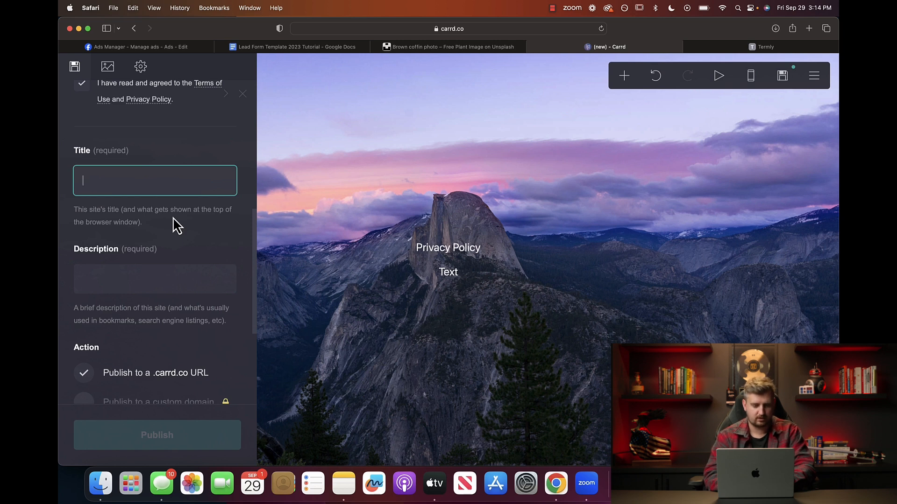
Give the site a privacy-policy title and description naming the insurance business.
text(Justin Insurance Privacy Policy)
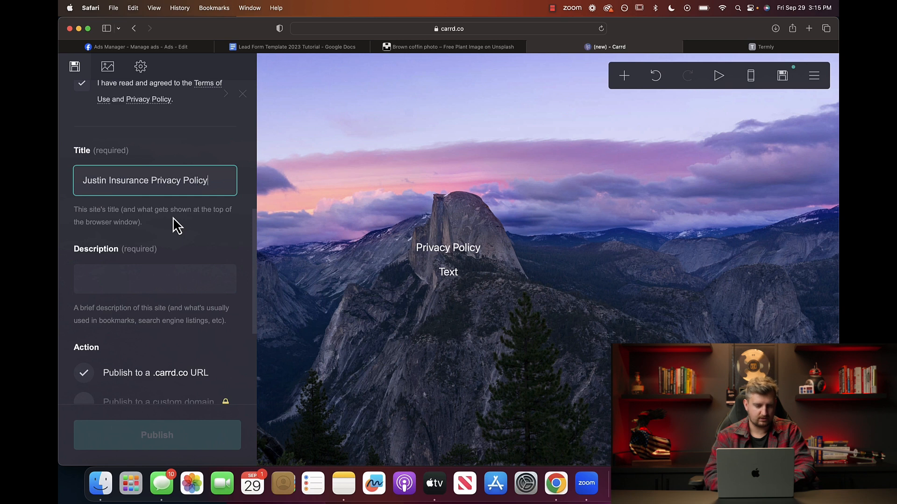
click(131, 276)
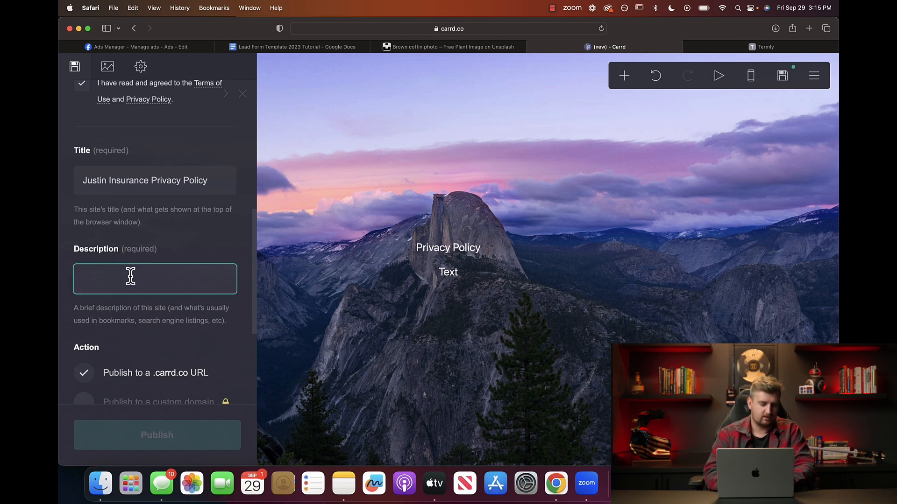
text(Privacy Policy For Justin Insurance)
click(196, 250)
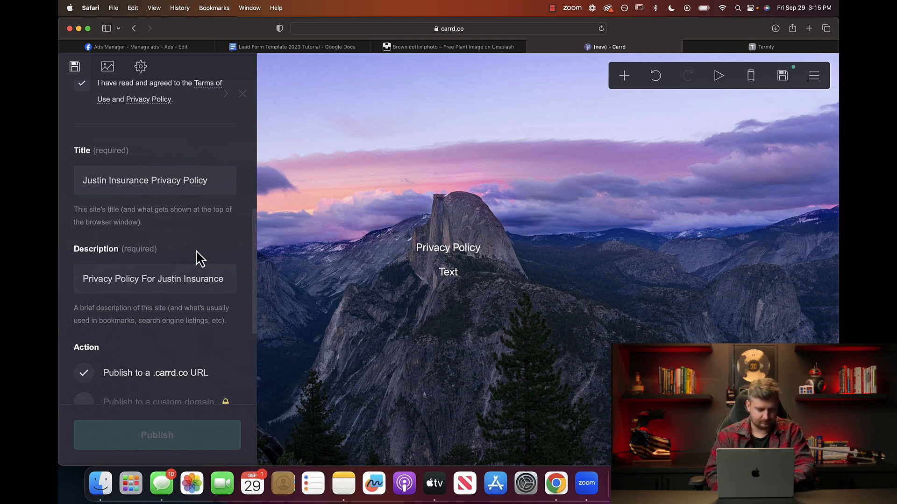
scroll(196, 251, down, 2)
scroll(195, 250, down, 4)
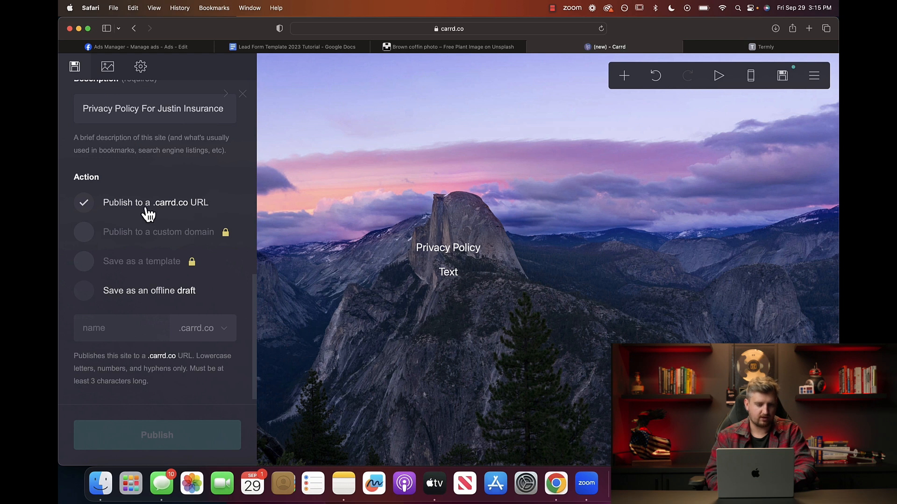
scroll(116, 308, down, 1)
Publish the site to an available .carrd.co address and copy that address.
click(111, 319)
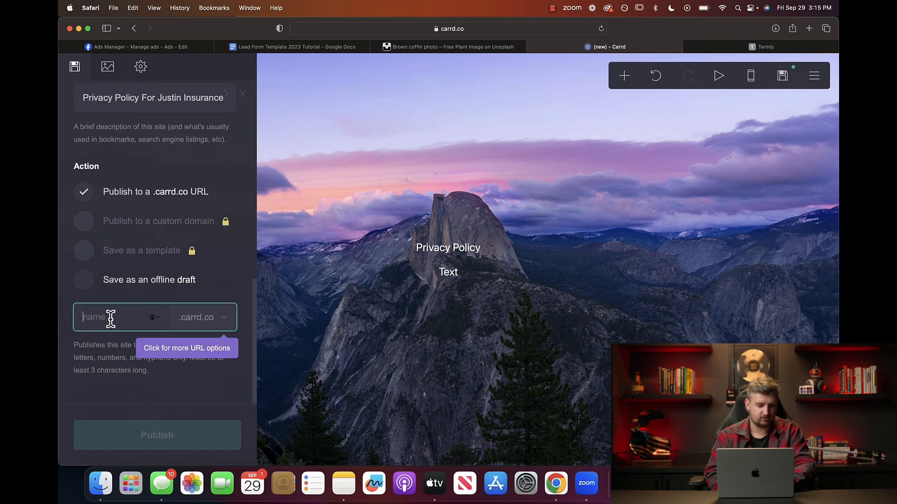
text(justininsurance)
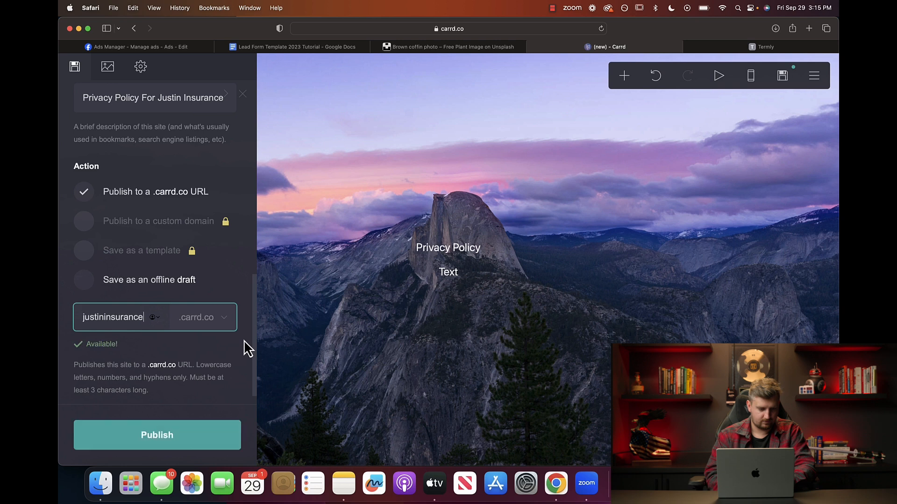
click(243, 340)
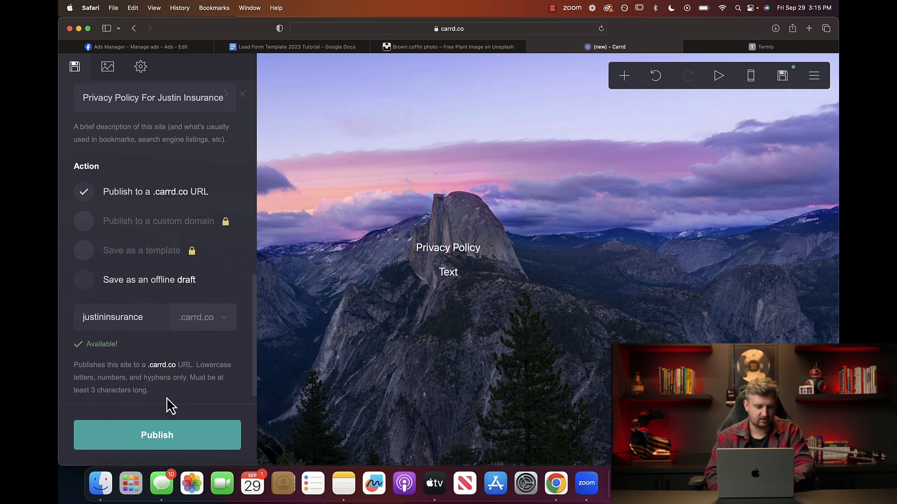
click(162, 441)
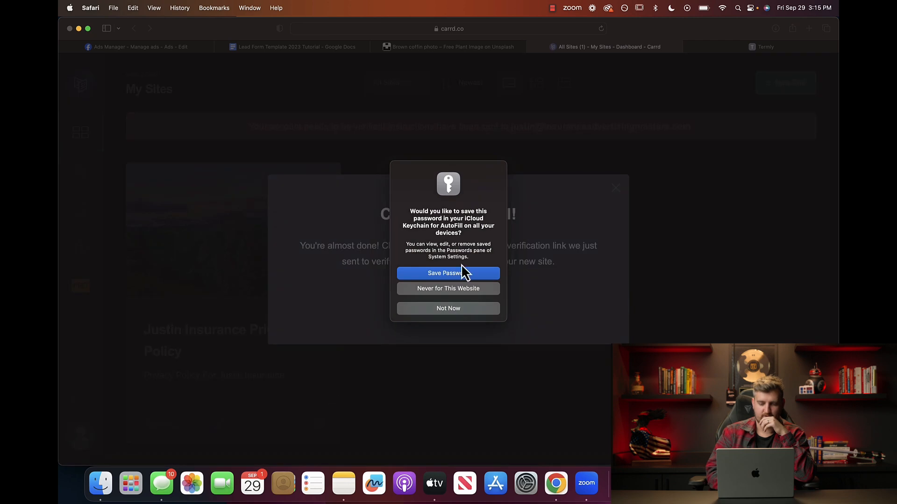
click(455, 290)
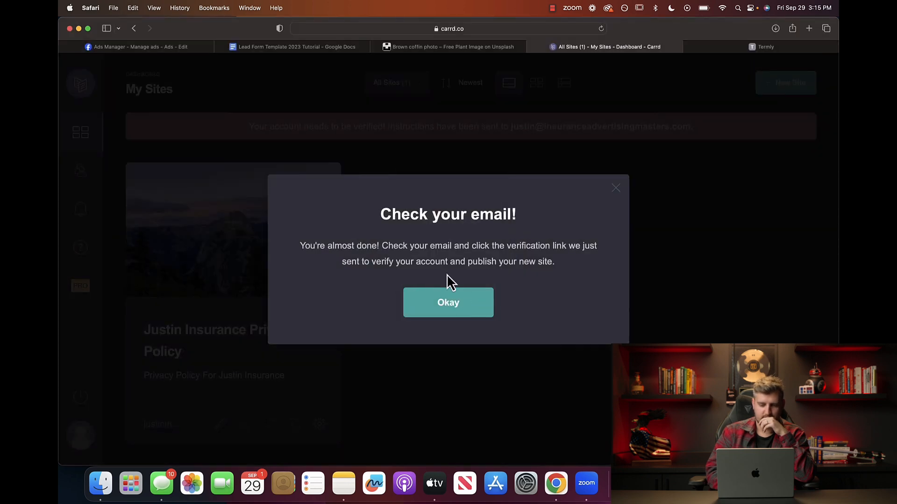
click(451, 306)
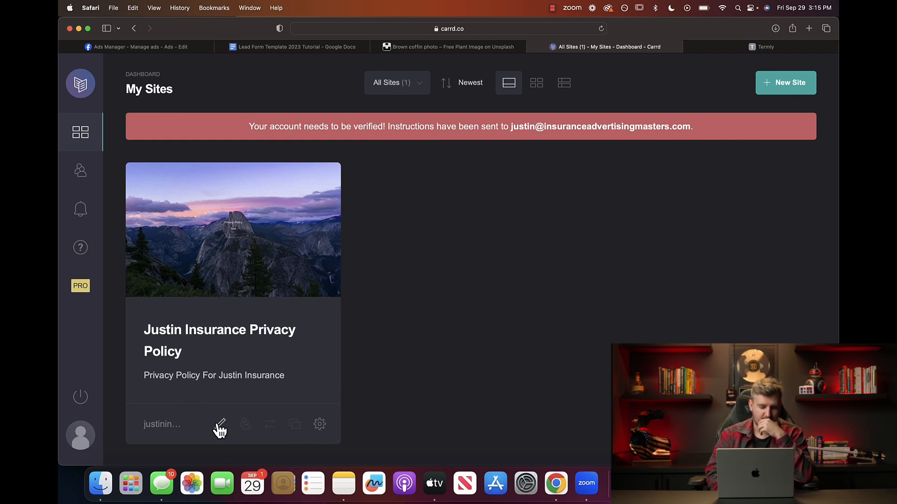
click(320, 426)
click(672, 284)
Paste the Carrd site address into Termly's website URL field.
click(426, 47)
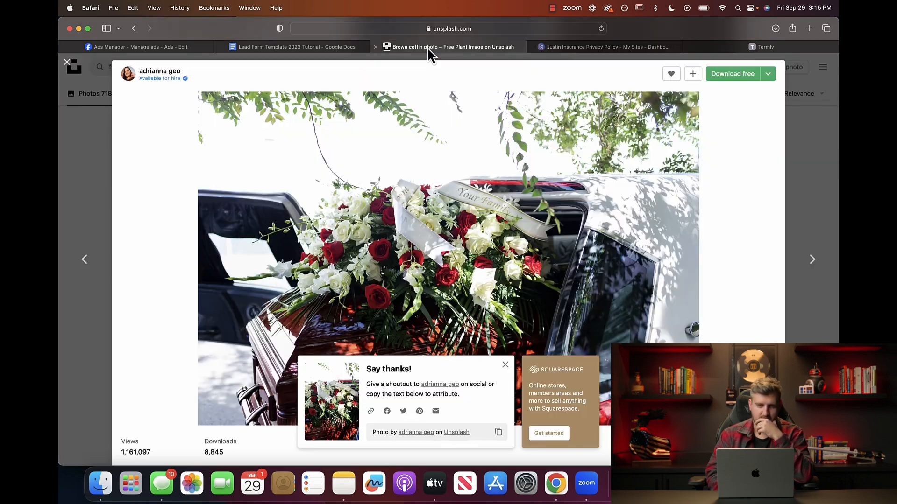
click(321, 48)
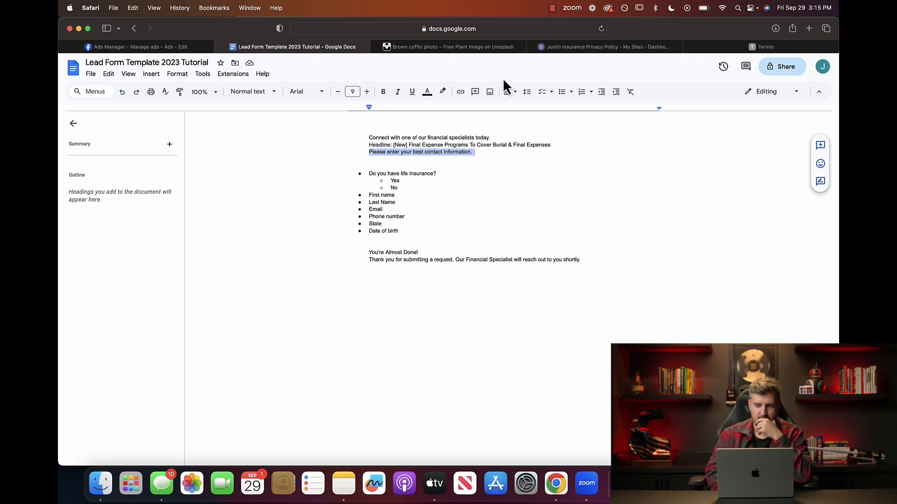
click(740, 47)
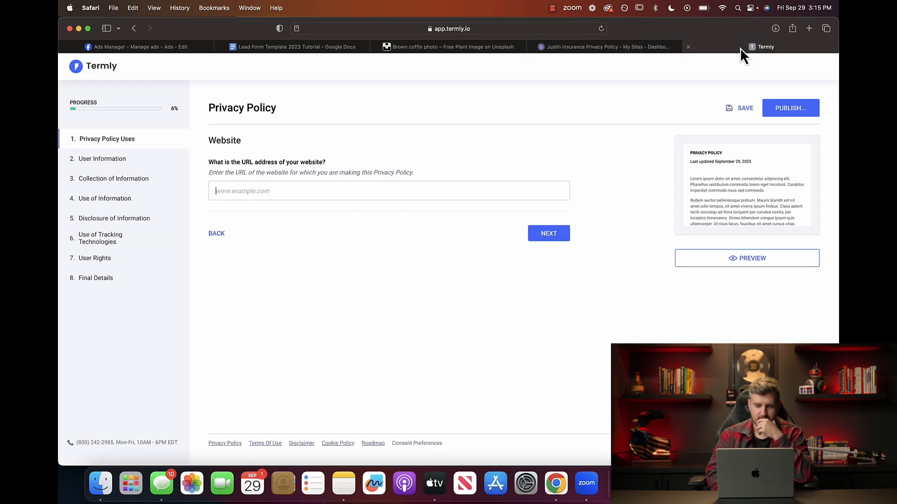
click(316, 190)
key(super+v)
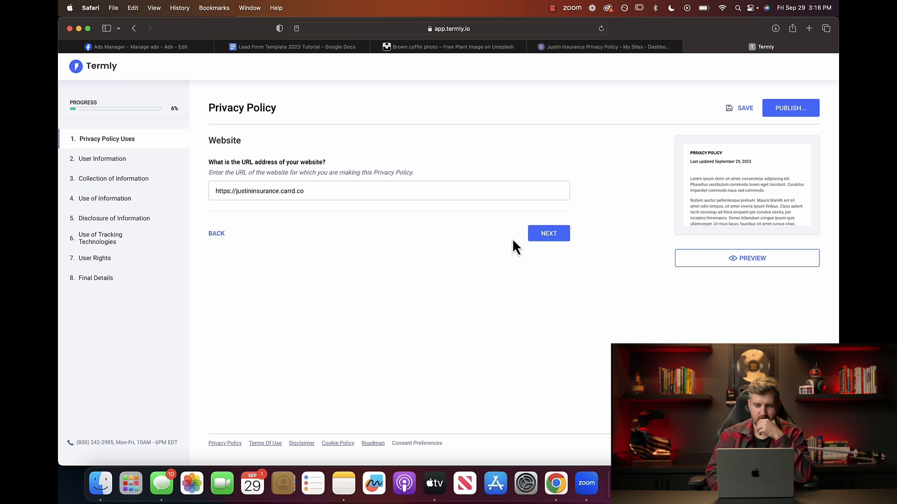
click(549, 243)
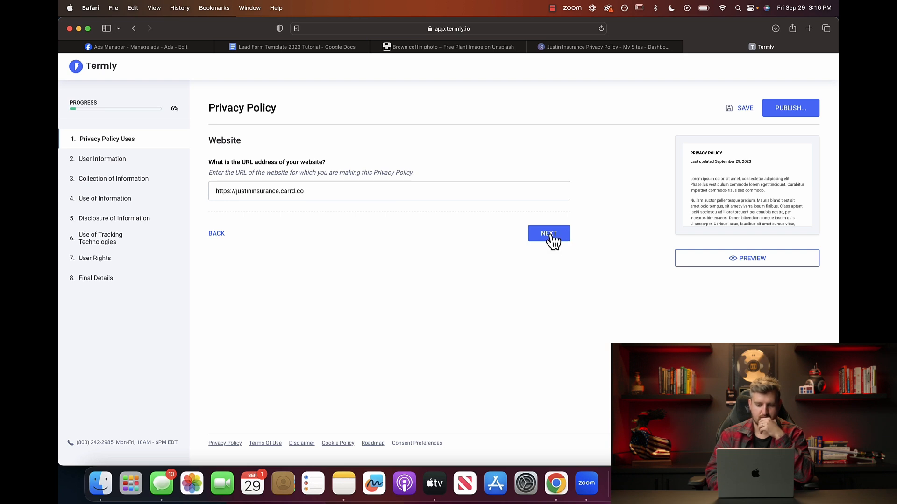
Untick Mobile and Facebook uses so only Website remains, and choose American English.
click(218, 289)
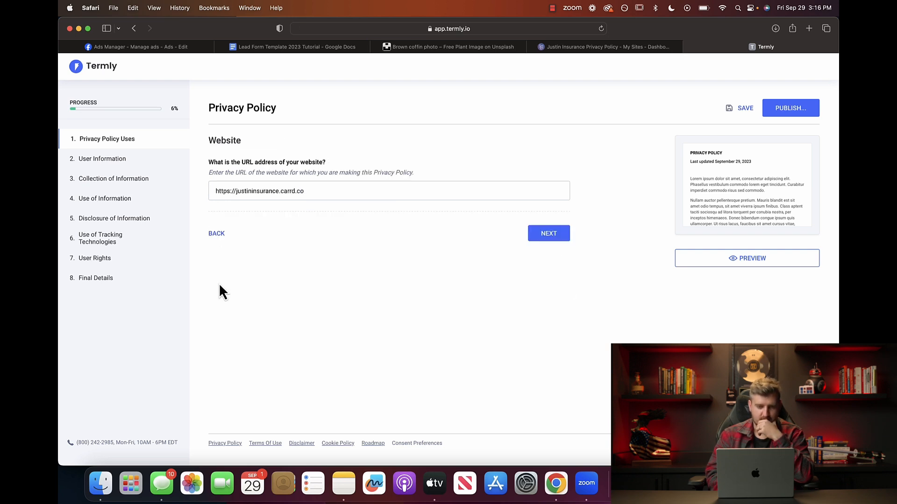
click(223, 239)
click(213, 186)
click(213, 198)
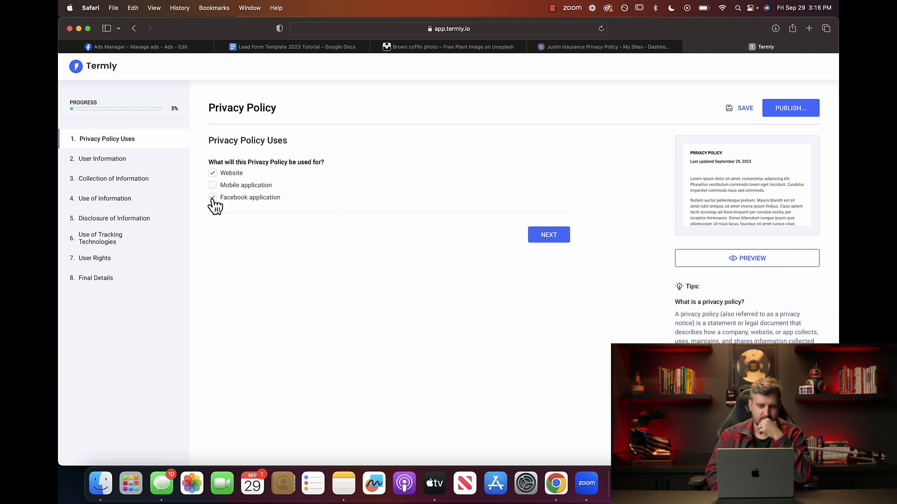
click(554, 244)
click(554, 239)
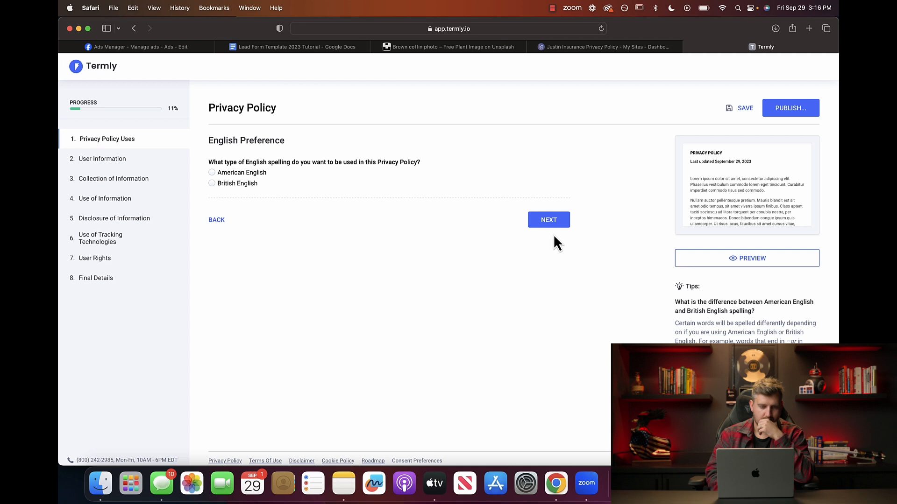
click(221, 178)
click(549, 224)
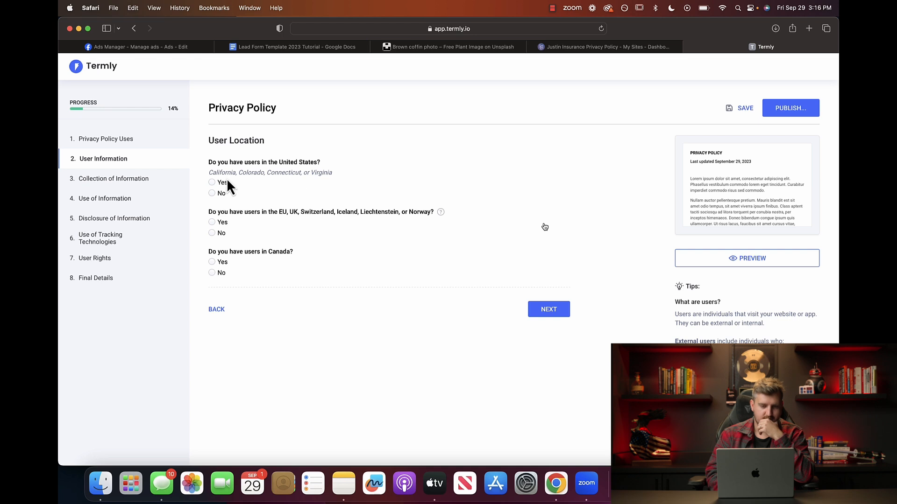
Answer Yes for United States users, No for EU users and Yes for Canada users.
click(213, 183)
scroll(265, 201, down, 2)
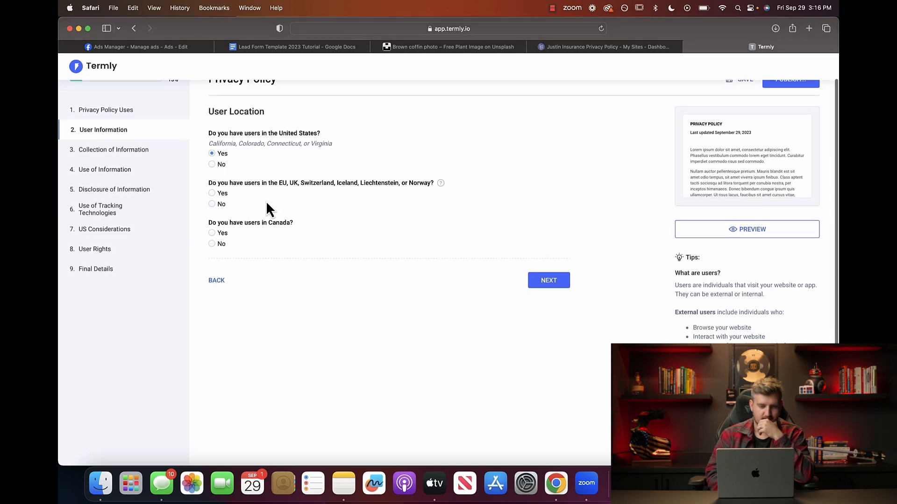
click(213, 206)
scroll(260, 210, down, 2)
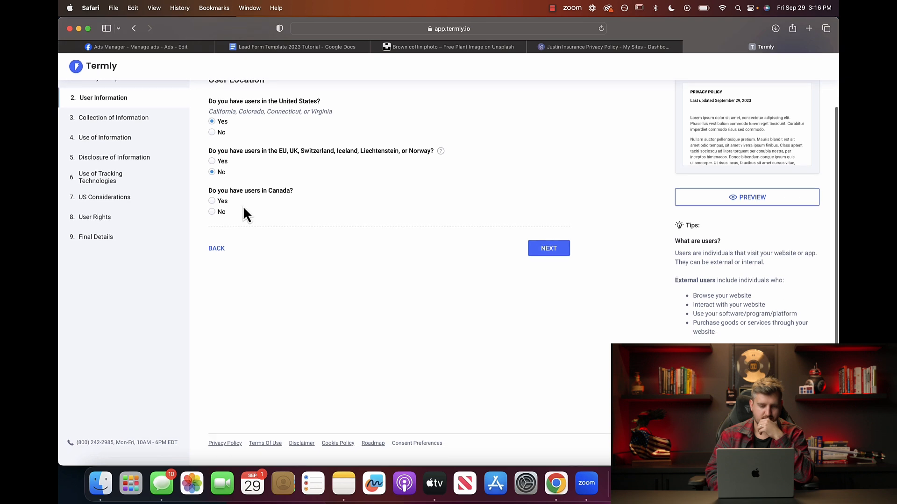
click(213, 202)
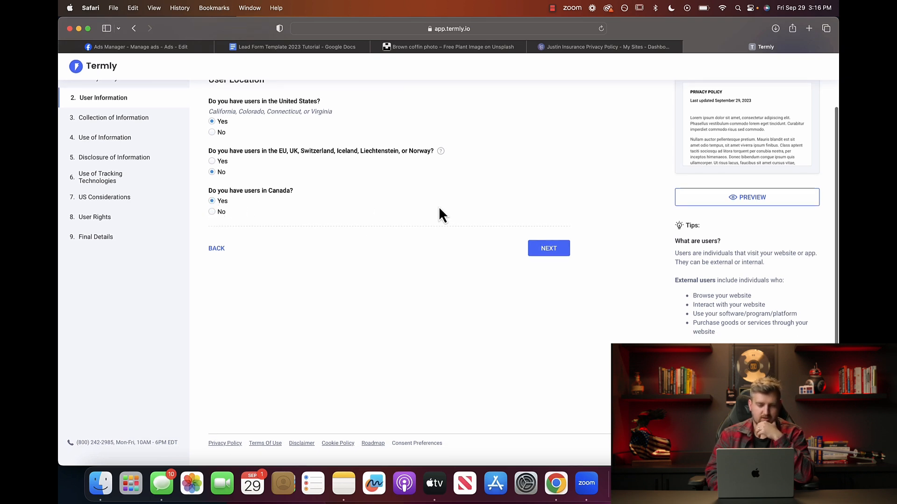
click(552, 254)
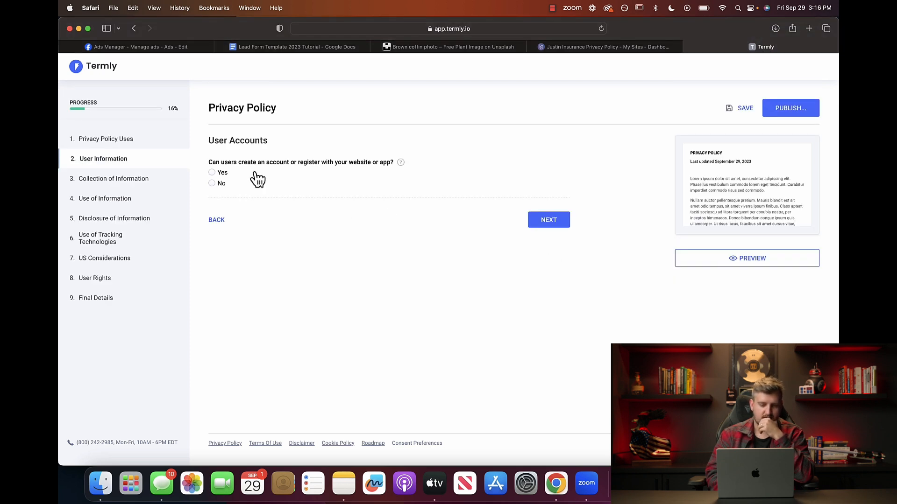
Answer No to user accounts and No to targeting users under 18.
click(214, 185)
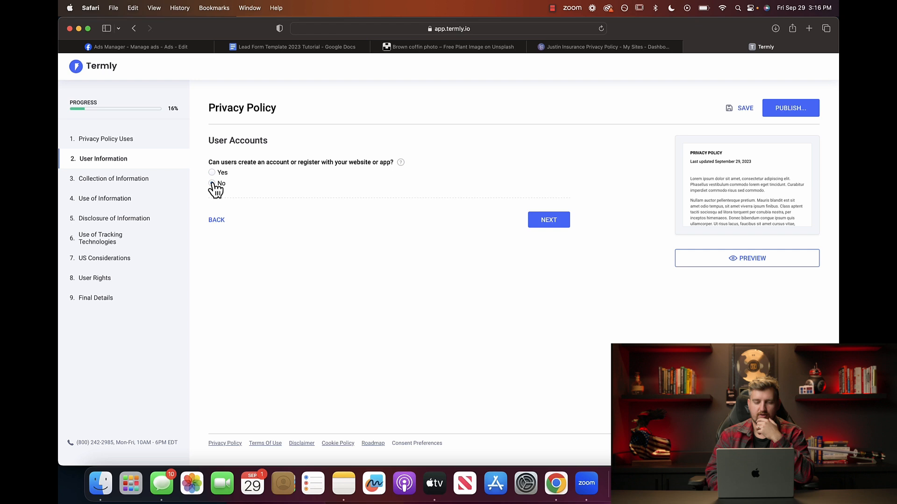
click(552, 221)
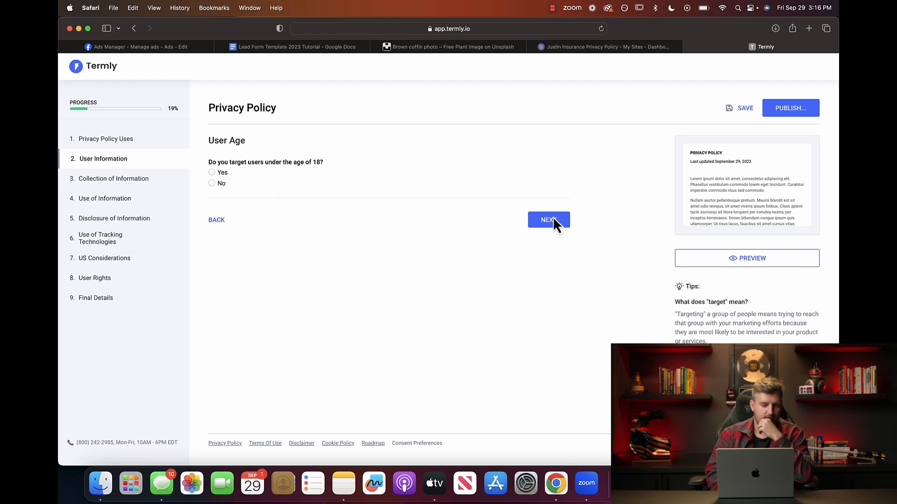
click(220, 184)
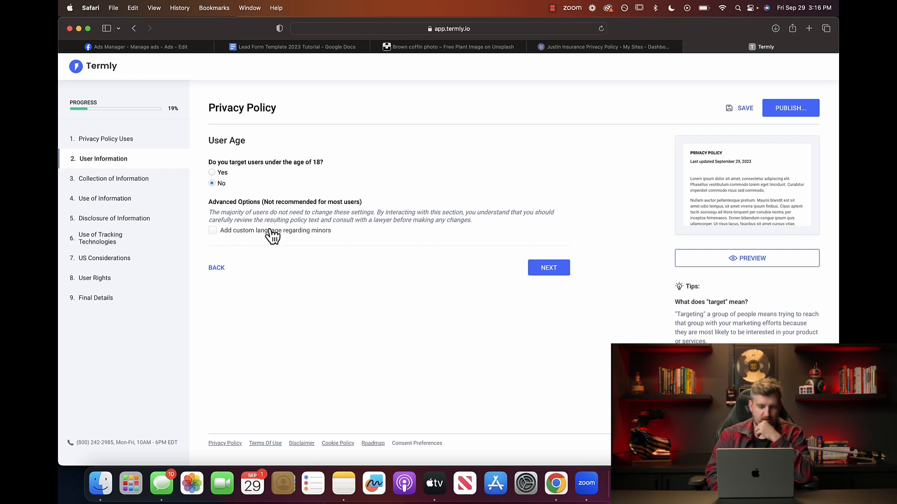
click(546, 268)
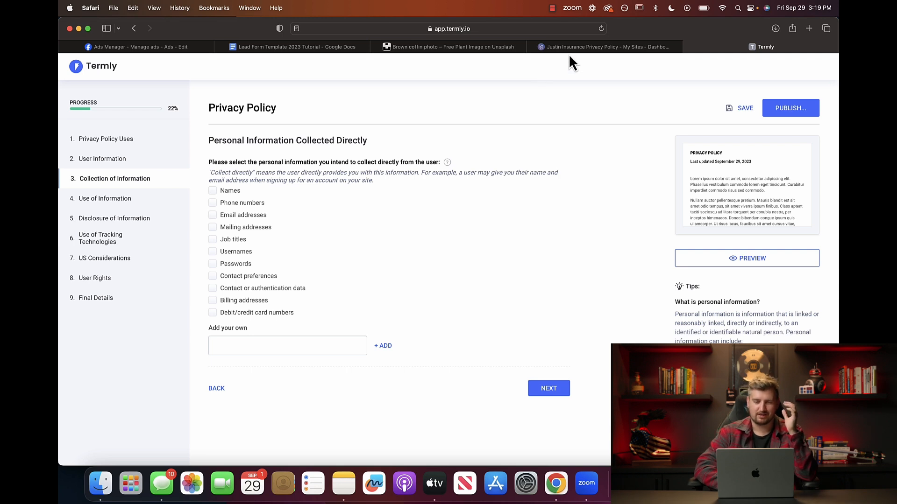
Reopen the privacy policy site for editing from the Carrd dashboard.
click(280, 48)
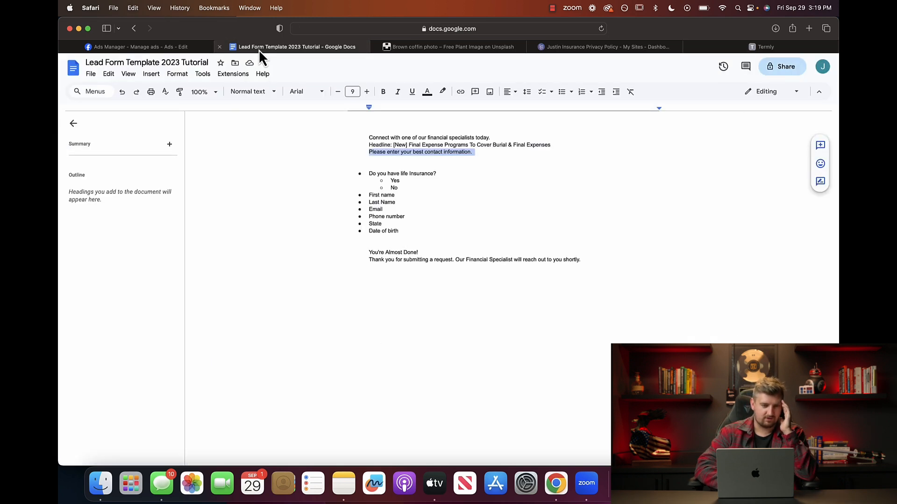
click(161, 47)
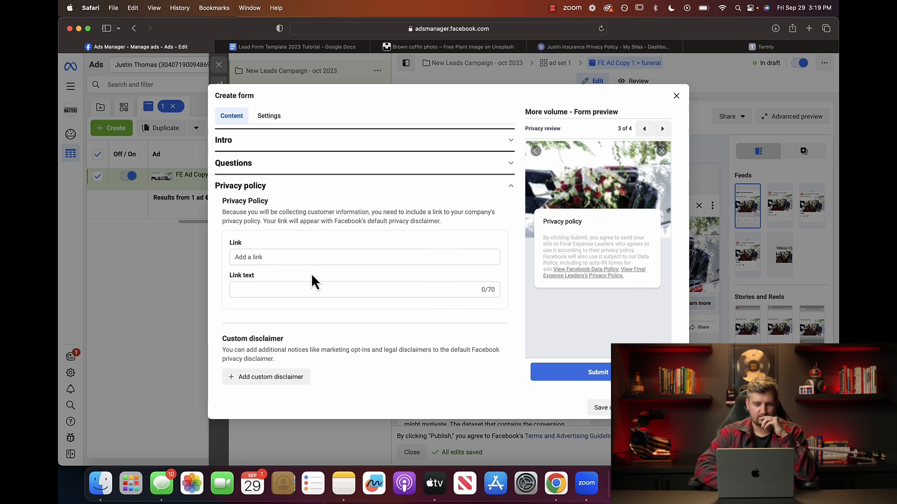
click(589, 47)
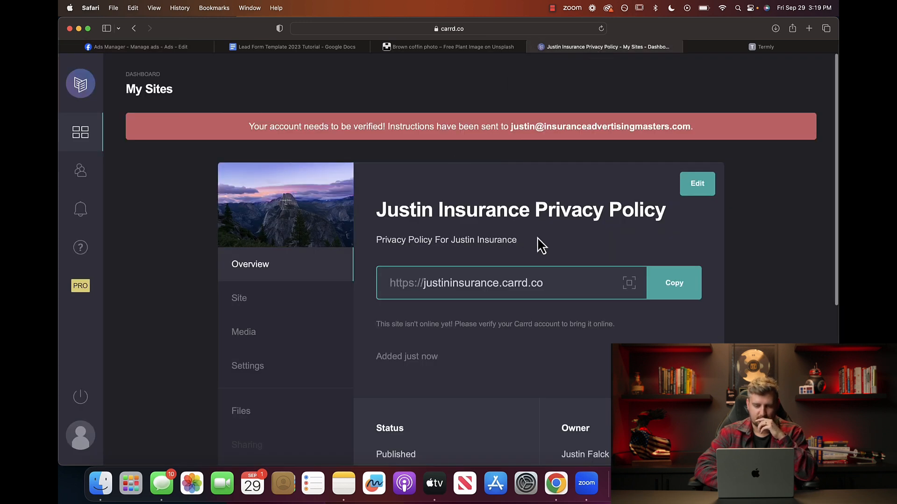
click(696, 184)
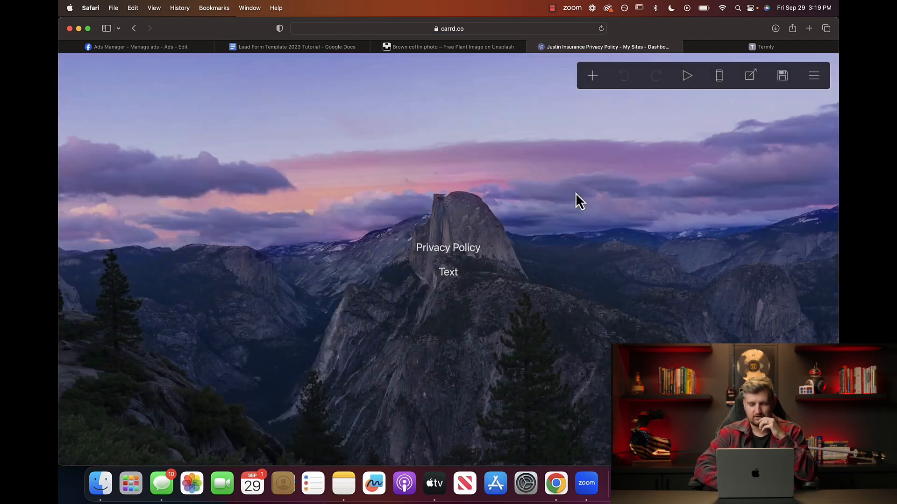
Paste the full privacy policy wording over the placeholder Text element.
click(452, 280)
click(452, 280)
click(452, 280)
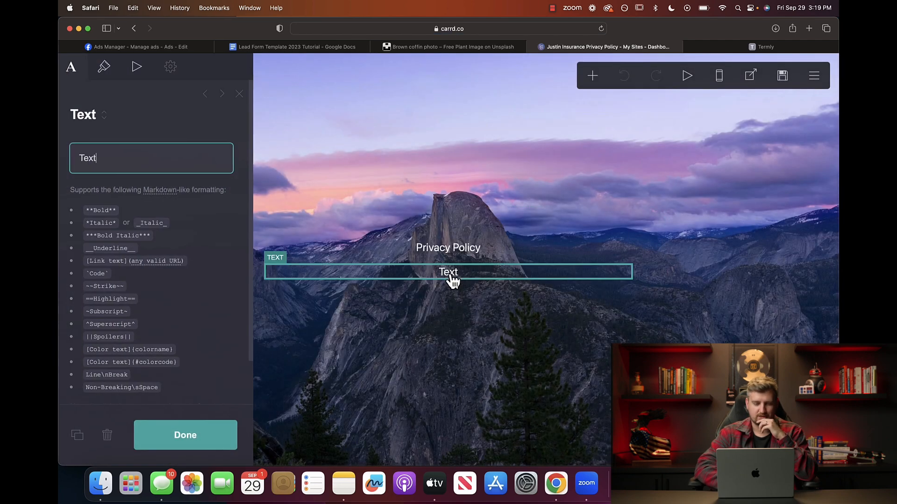
key(super+a)
key(super+v)
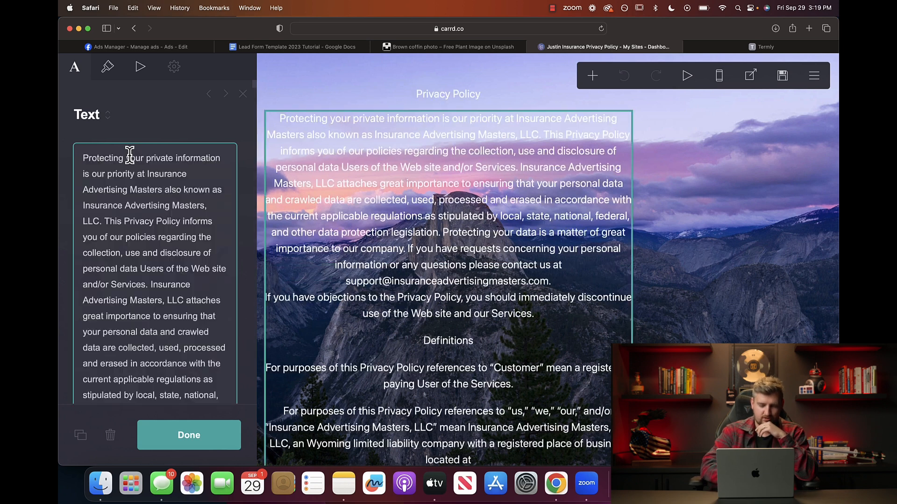
click(710, 198)
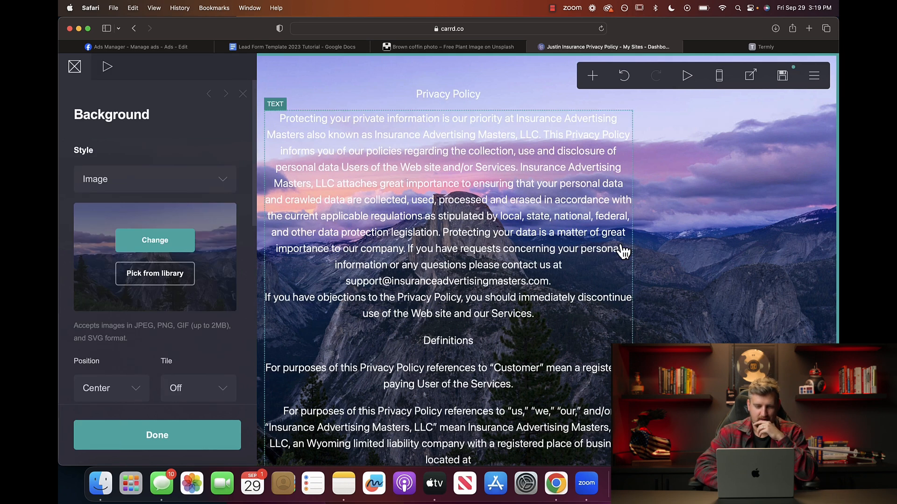
click(156, 444)
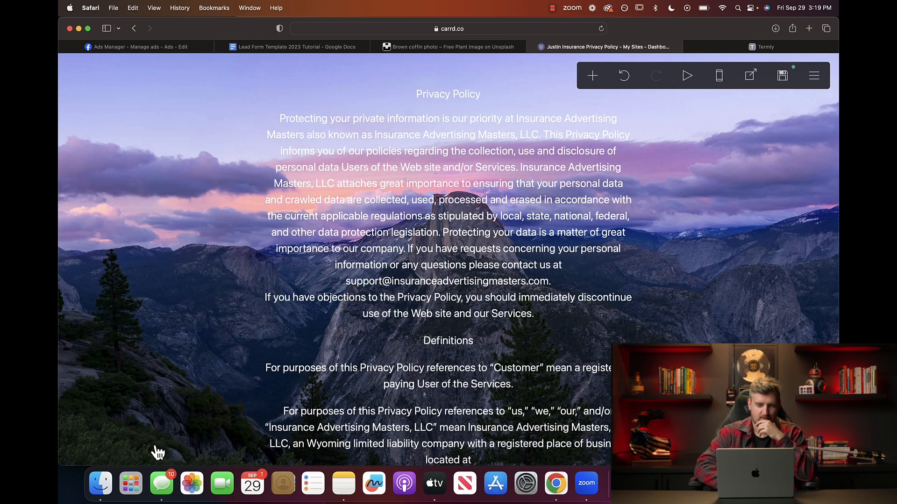
Publish the changes to the privacy policy site.
click(782, 78)
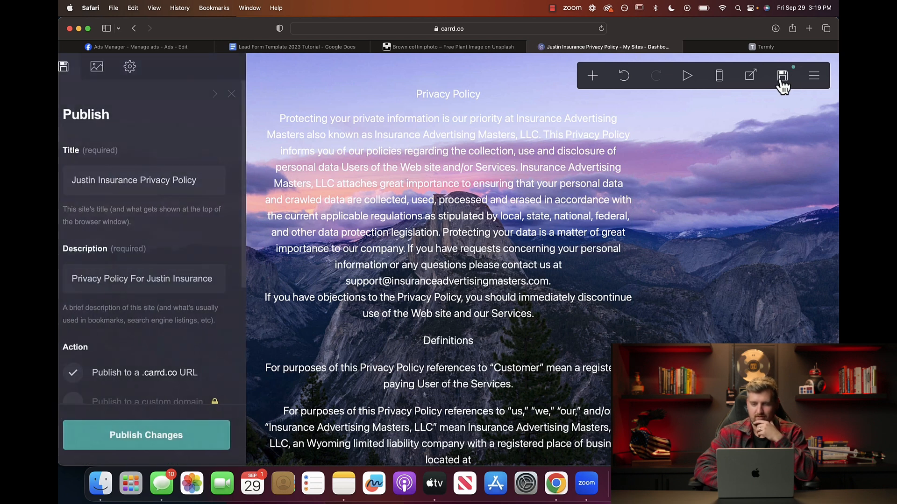
scroll(172, 282, down, 5)
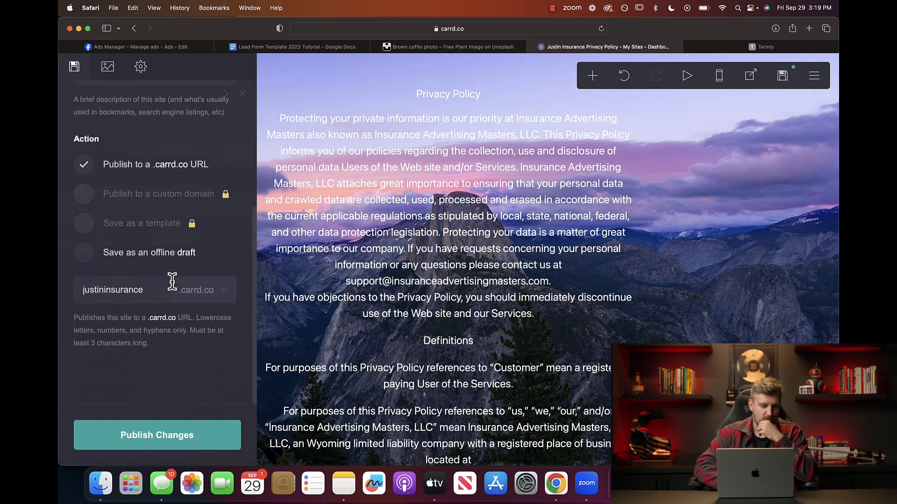
click(152, 442)
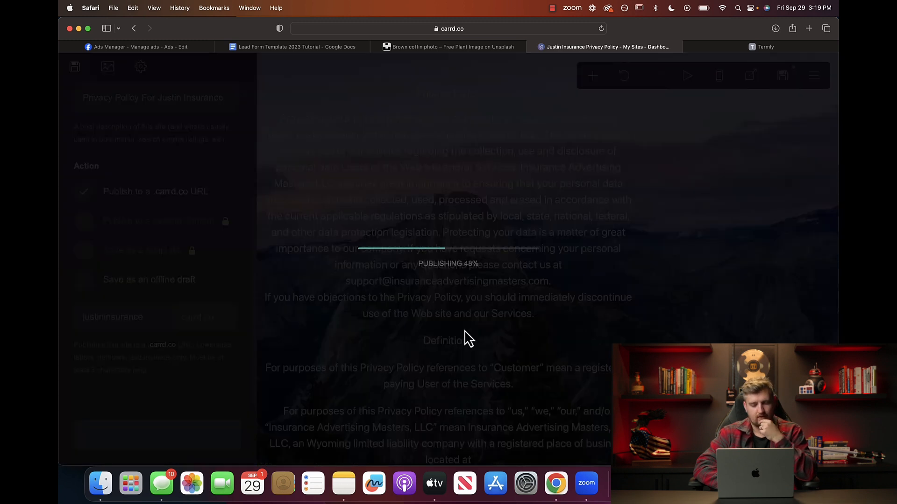
click(410, 298)
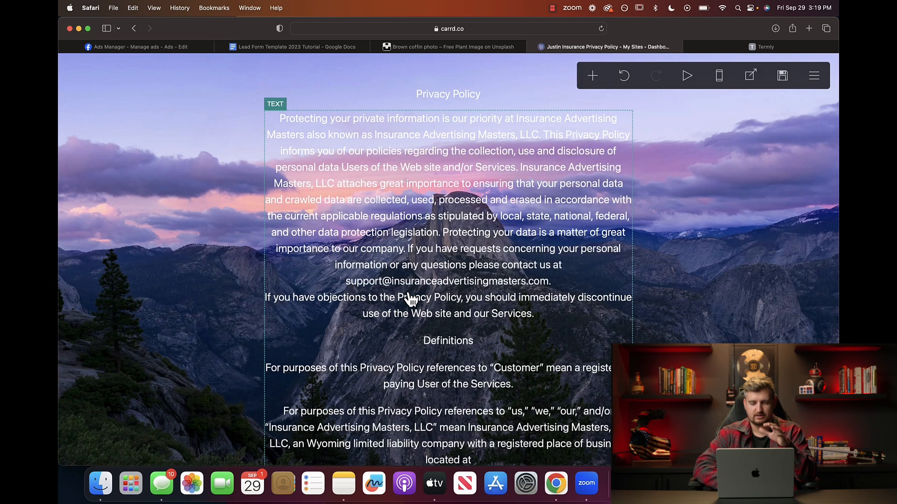
View the live site, close its page-not-found tab and return to the editor.
click(815, 77)
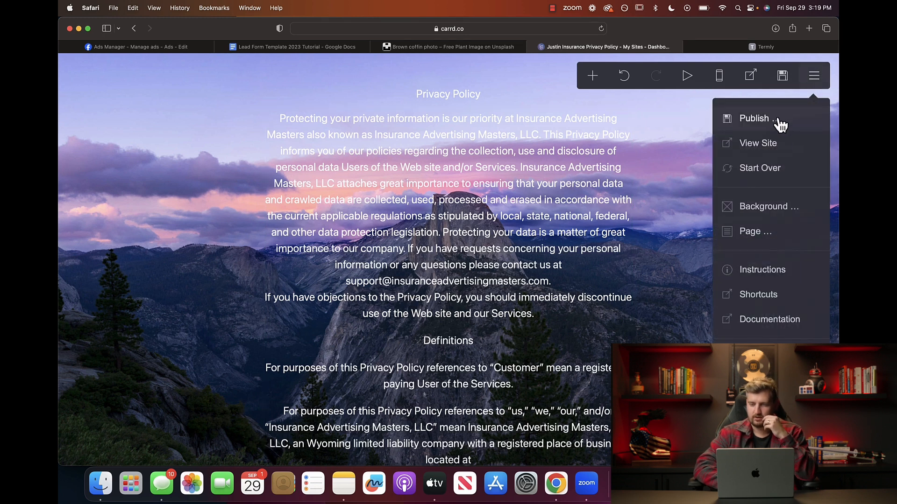
click(761, 144)
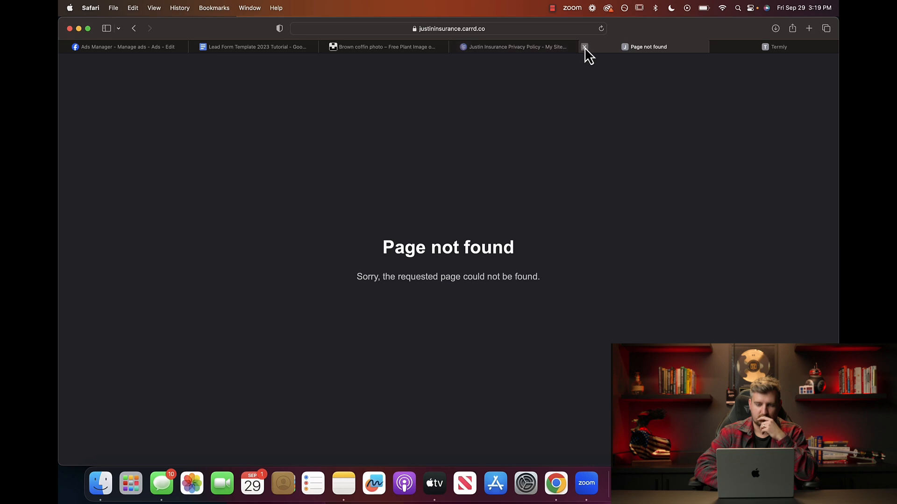
click(585, 47)
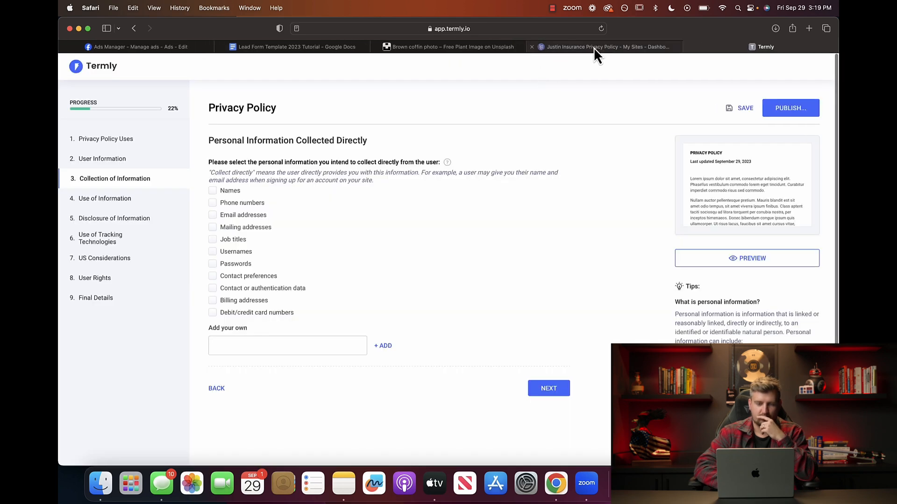
click(593, 46)
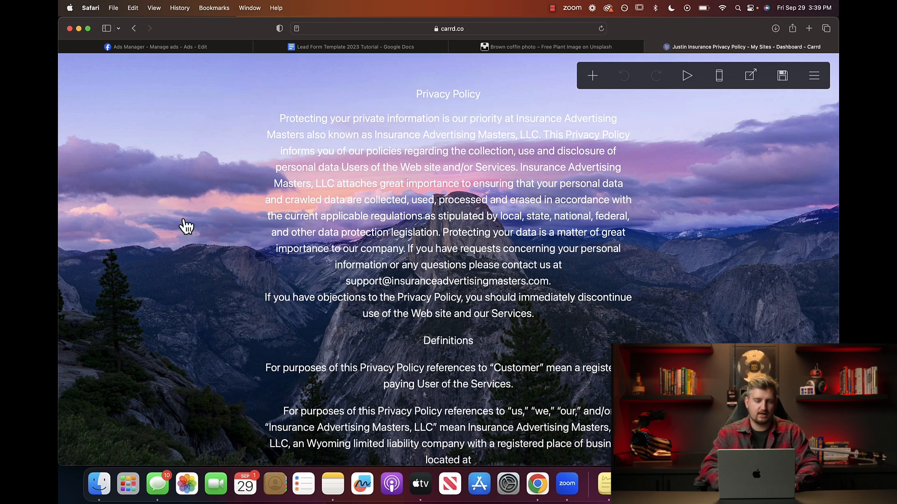
Link the lead form's privacy policy to the pasted Carrd privacy page address.
click(146, 47)
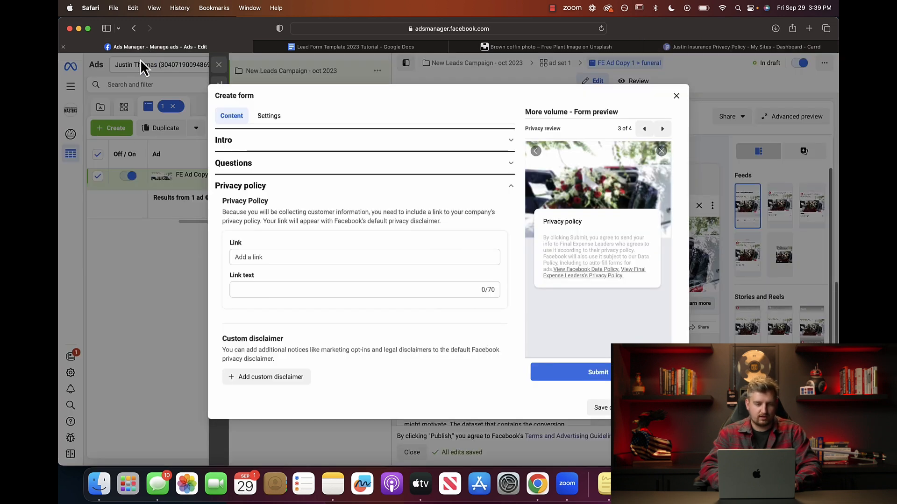
click(287, 256)
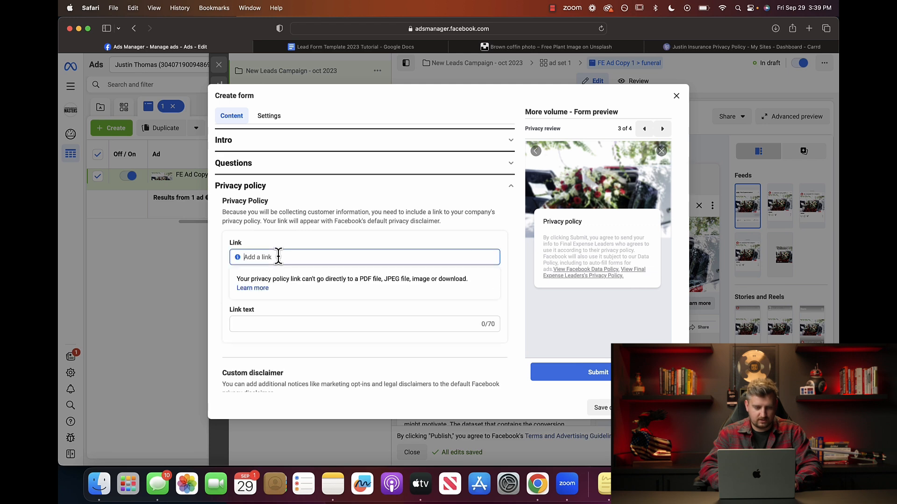
key(super+v)
click(338, 241)
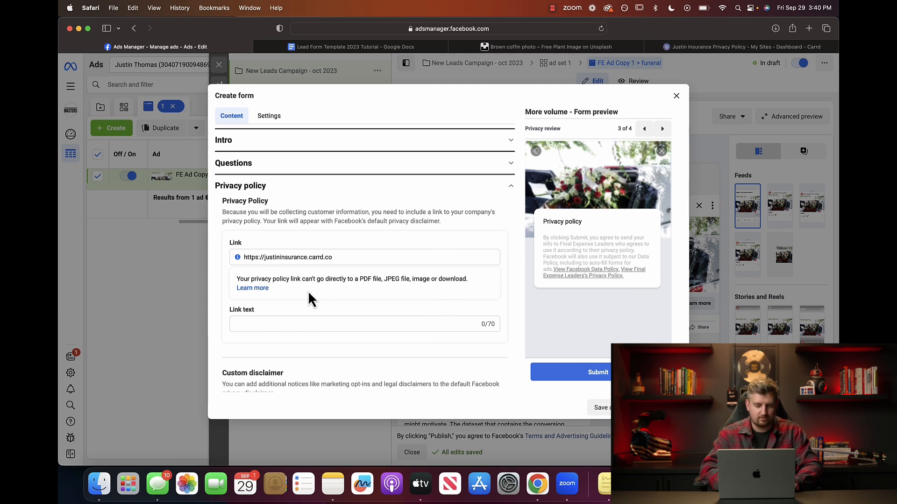
Enter link text naming the business's Privacy Policy and expand the message for leads.
click(264, 322)
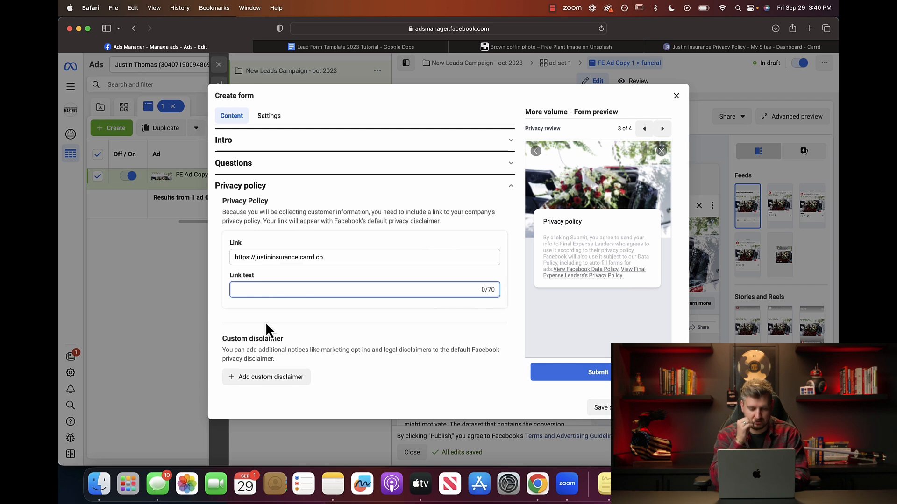
text(Justin In)
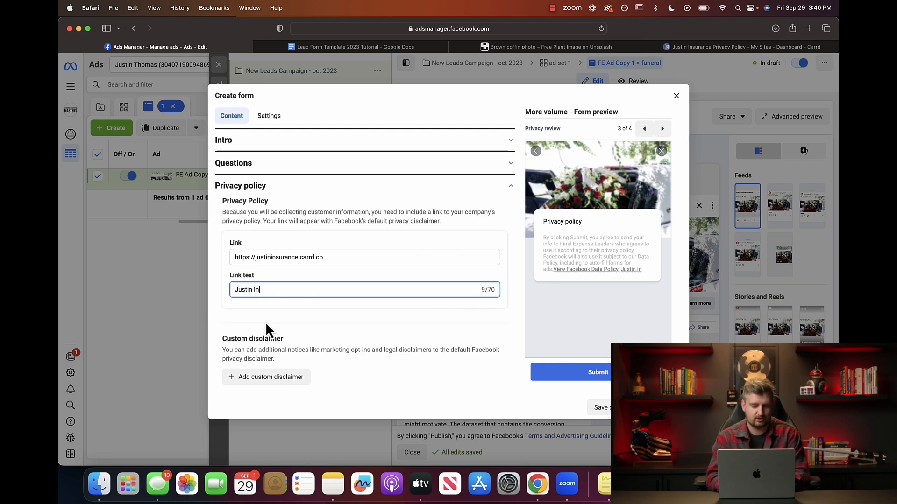
text(surance Privacy Policy)
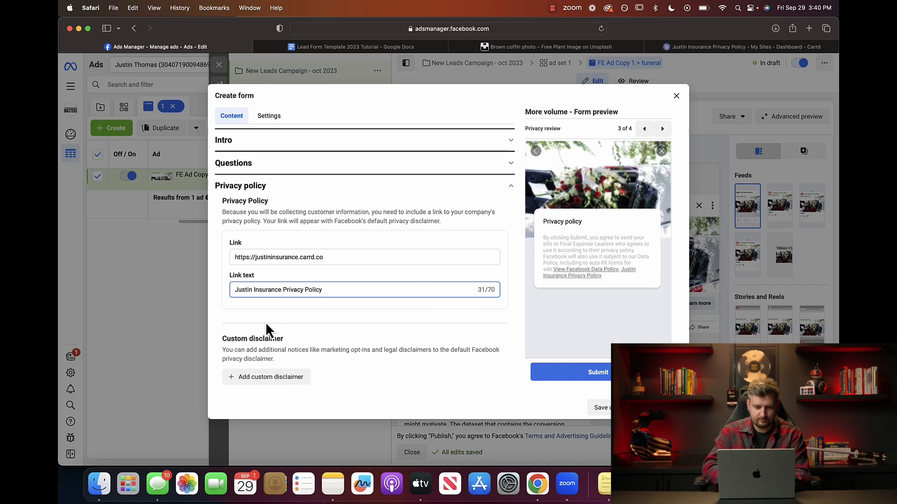
click(350, 304)
scroll(350, 305, down, 2)
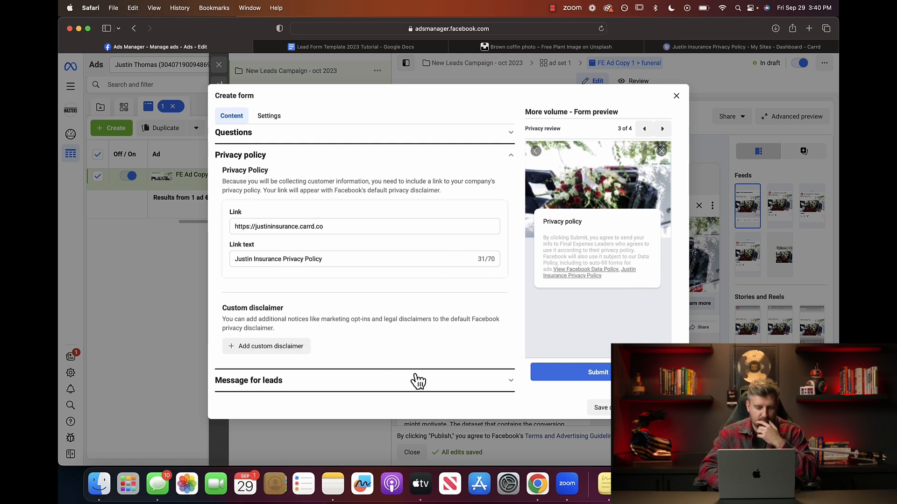
click(477, 380)
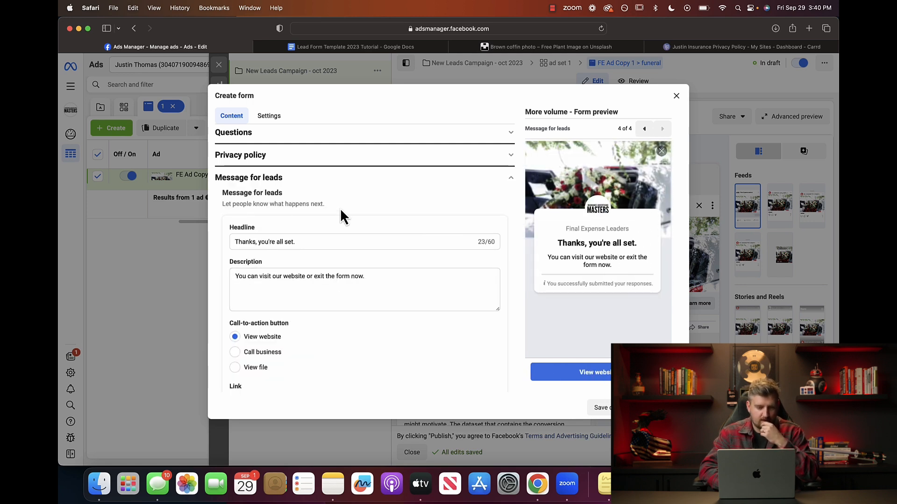
scroll(291, 189, down, 2)
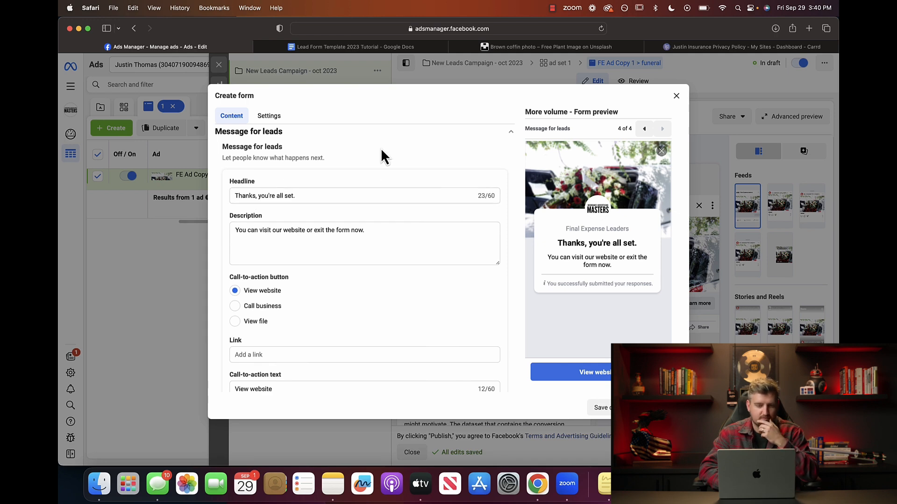
click(351, 47)
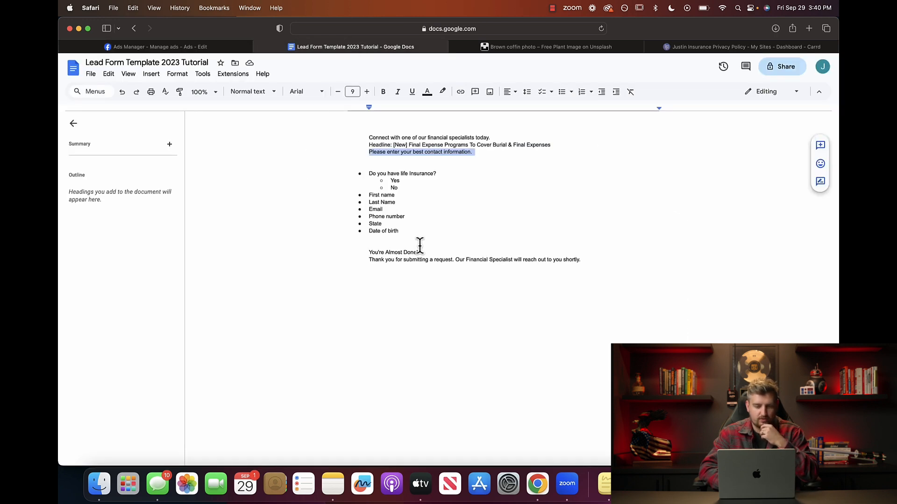
triple_click(400, 251)
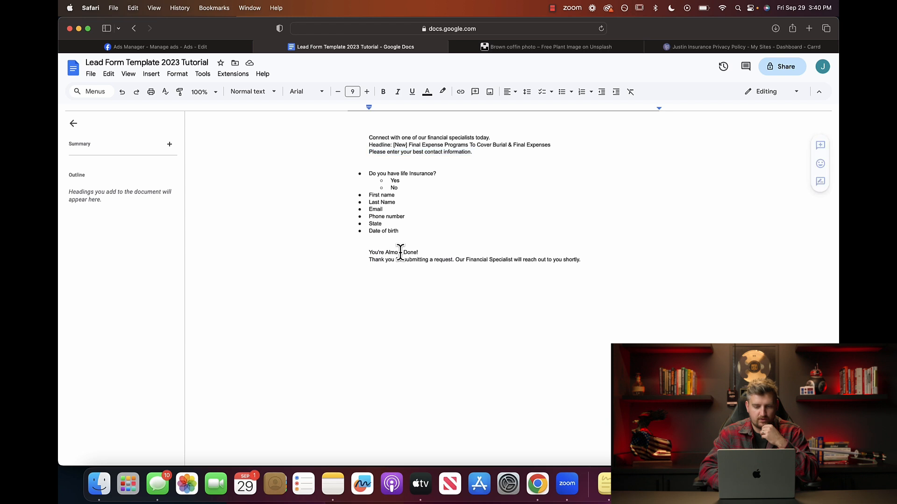
click(430, 251)
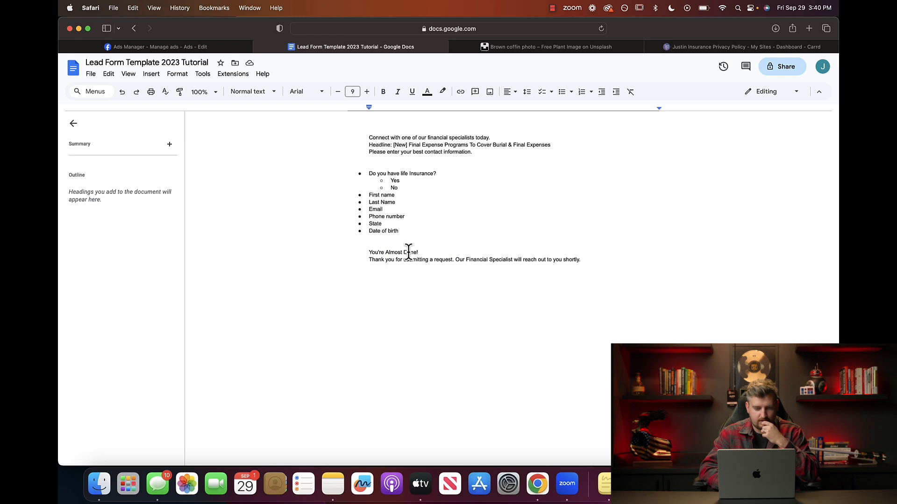
triple_click(407, 253)
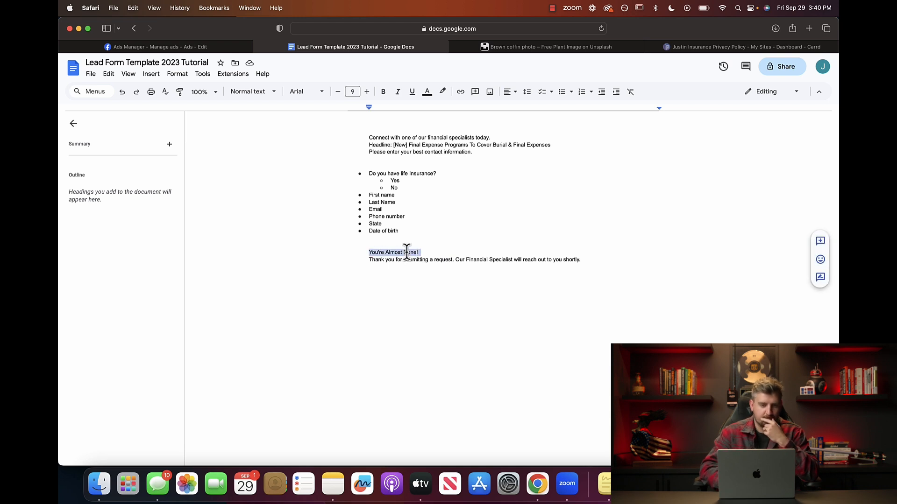
click(194, 47)
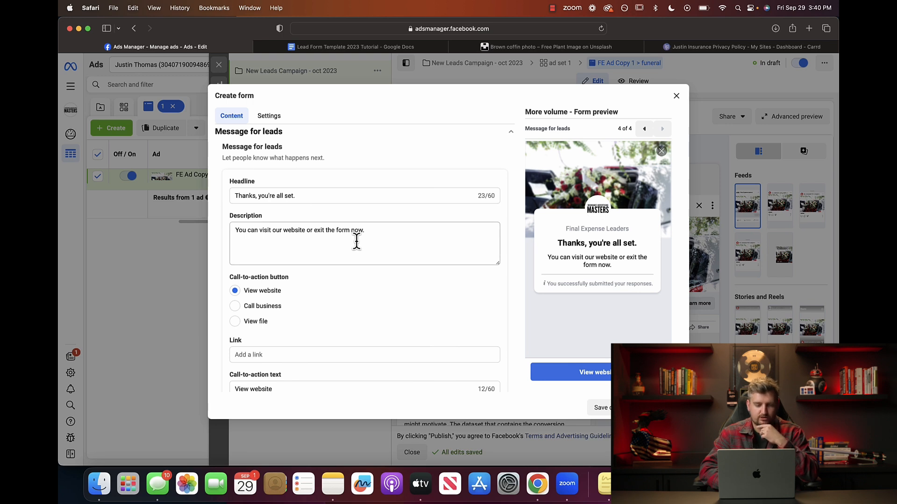
triple_click(313, 196)
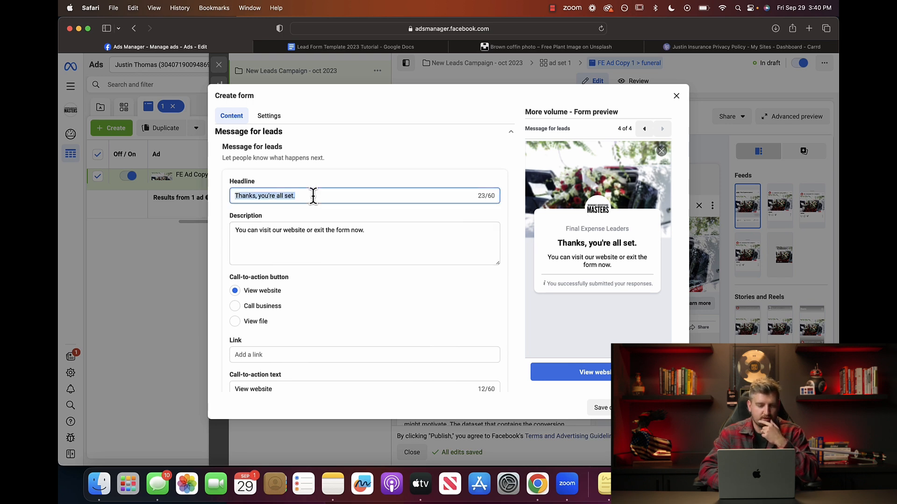
click(283, 230)
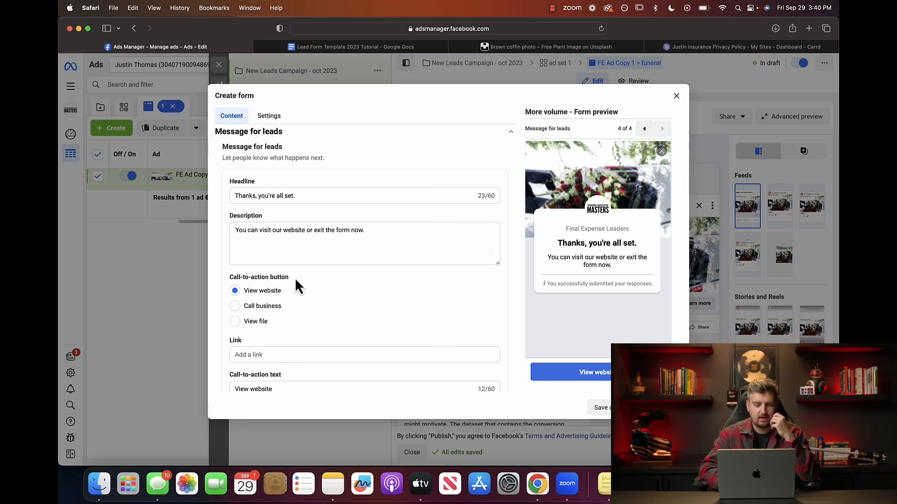
scroll(267, 304, down, 1)
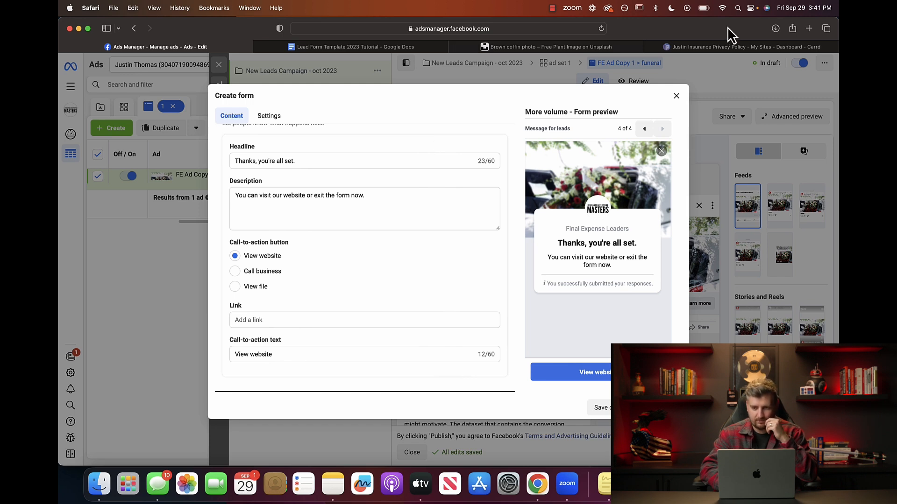
Find the Insurance Advertising Masters Facebook page via 'insurance adv' and copy its web address.
click(809, 29)
text(face)
key(Return)
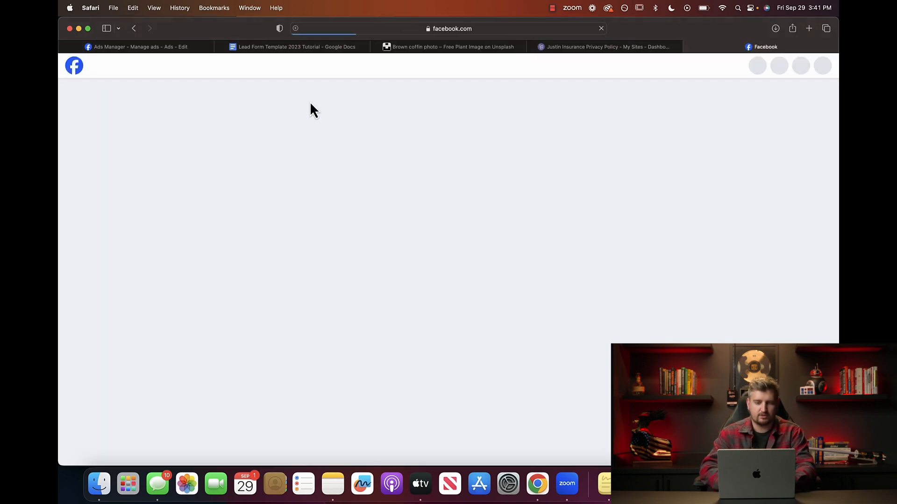
click(142, 65)
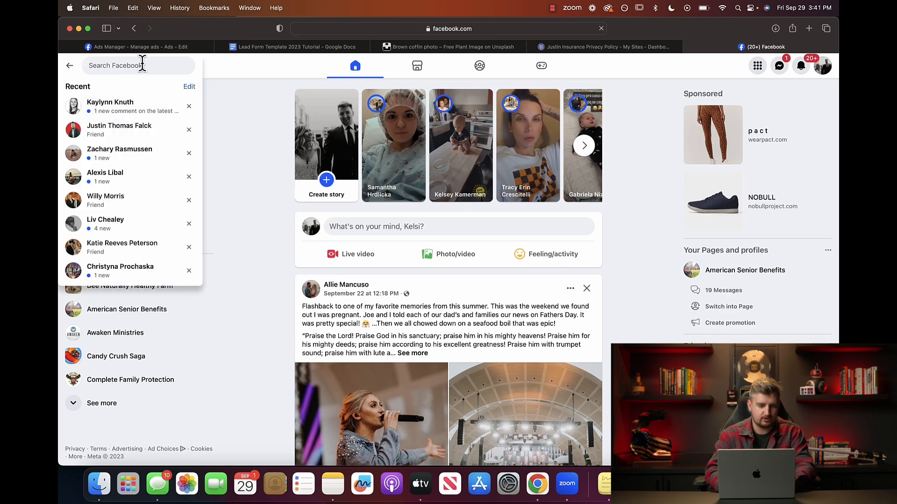
text(insurance)
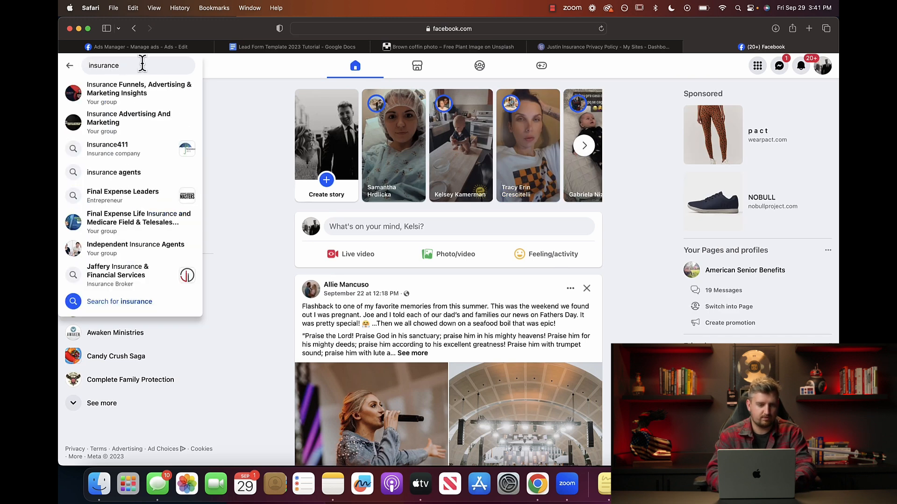
text( adv)
click(128, 91)
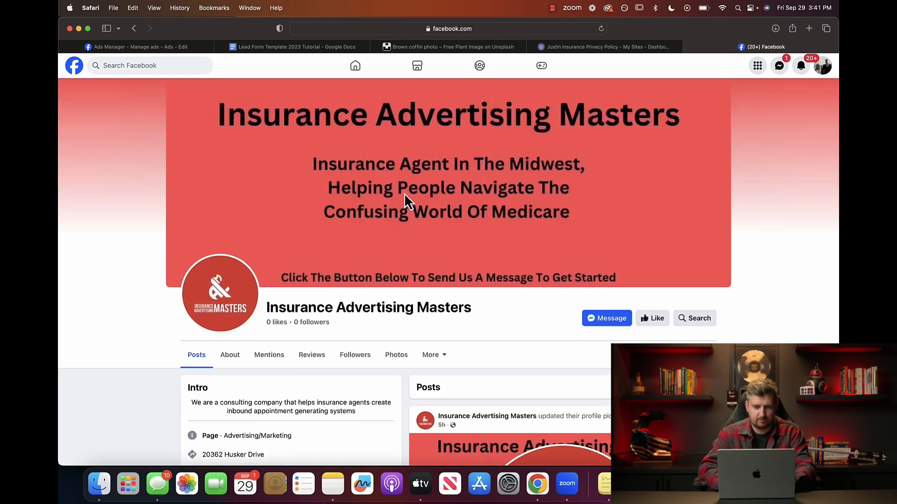
click(504, 29)
key(super+c)
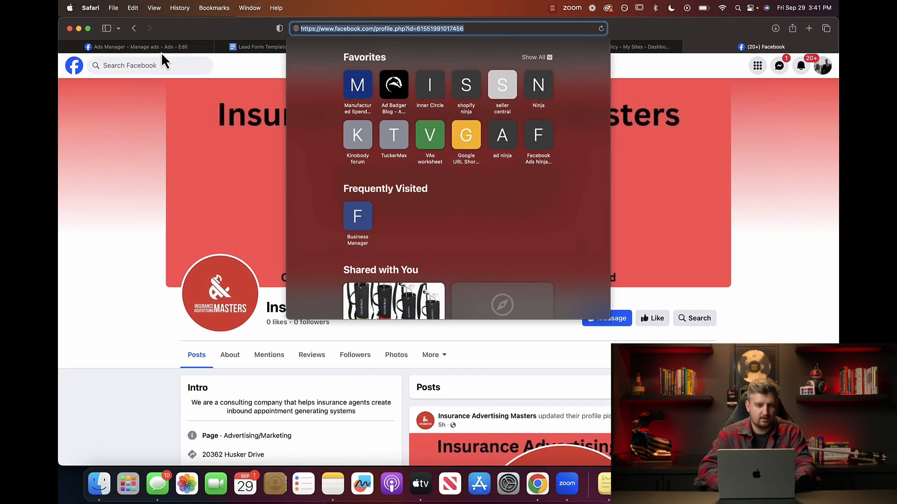
click(160, 48)
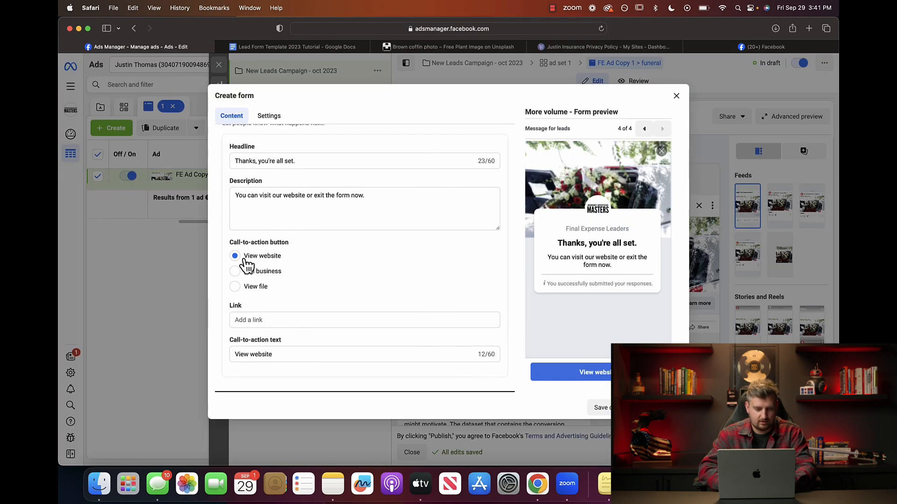
Paste the Facebook page address into the completion message's link field.
click(258, 320)
key(super+v)
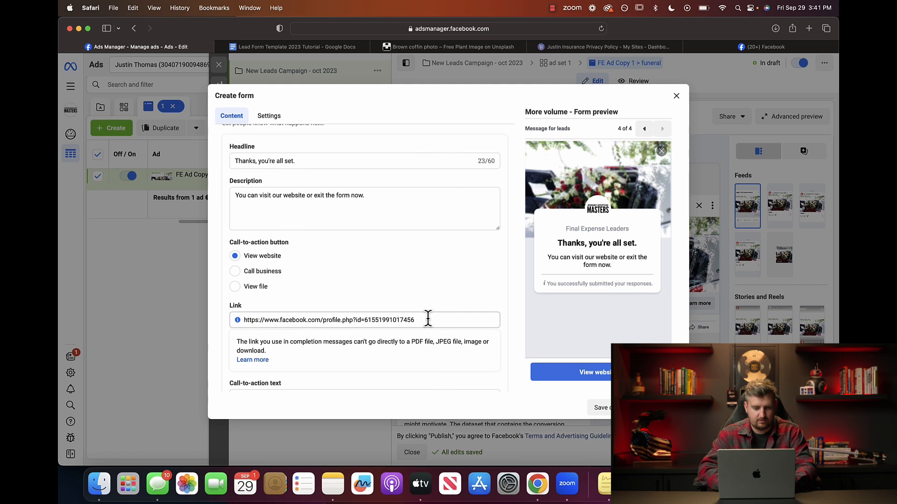
click(425, 303)
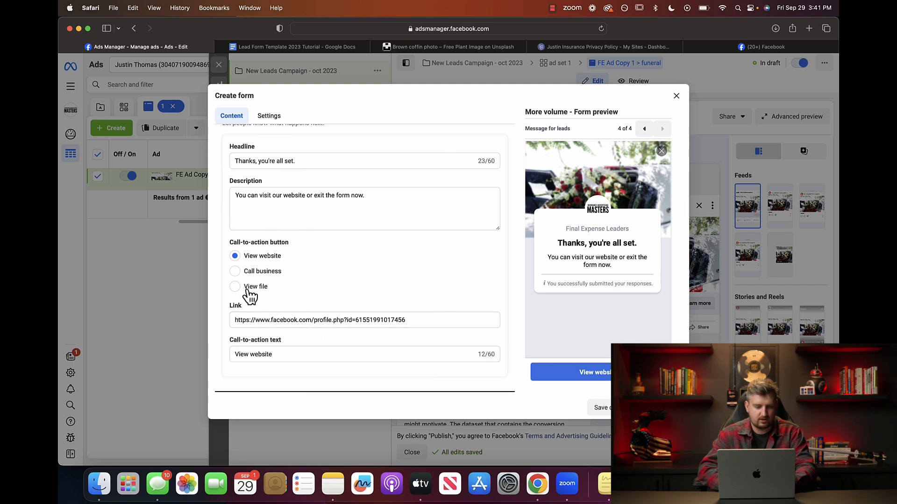
Set the completion button to Call business and enter the business phone number.
click(235, 271)
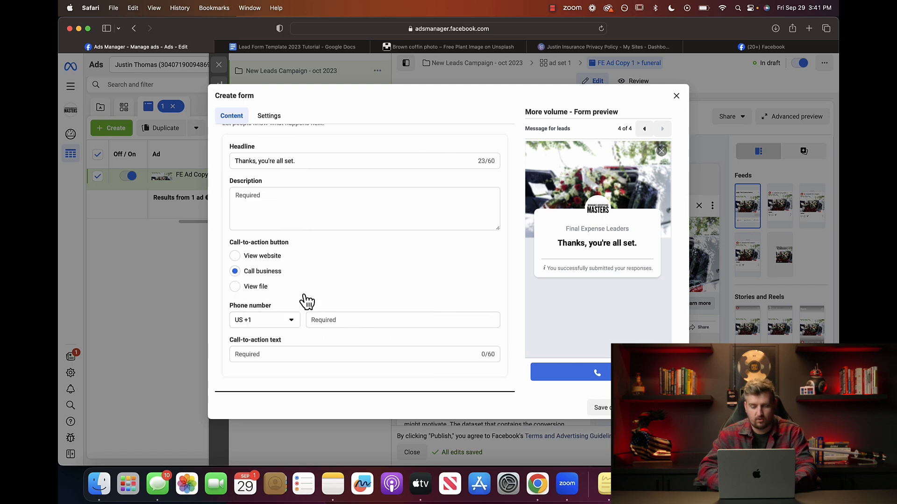
click(363, 320)
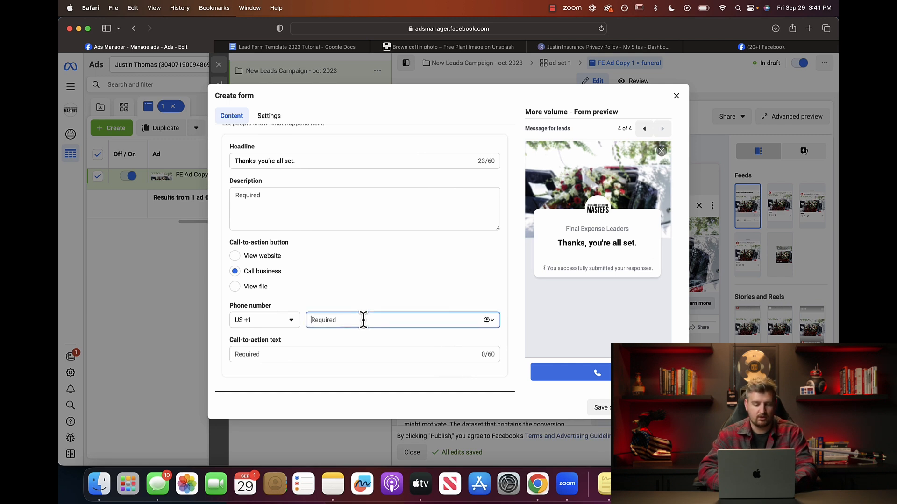
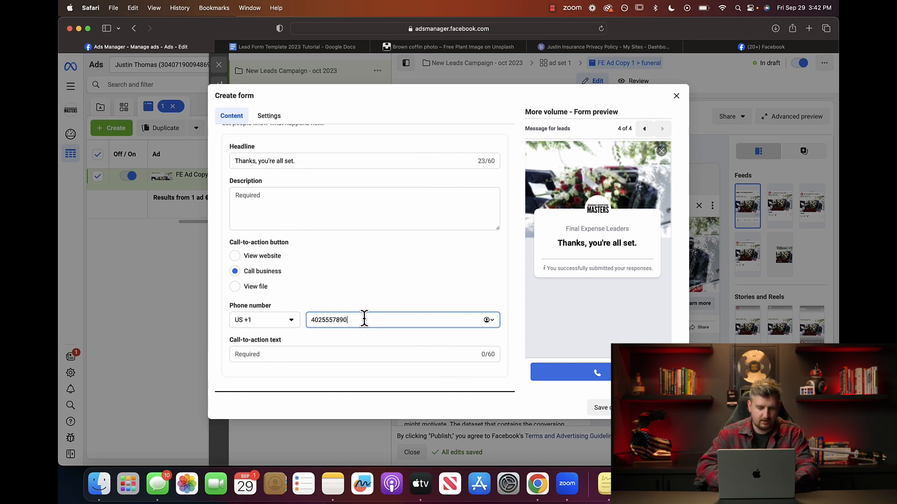
click(303, 353)
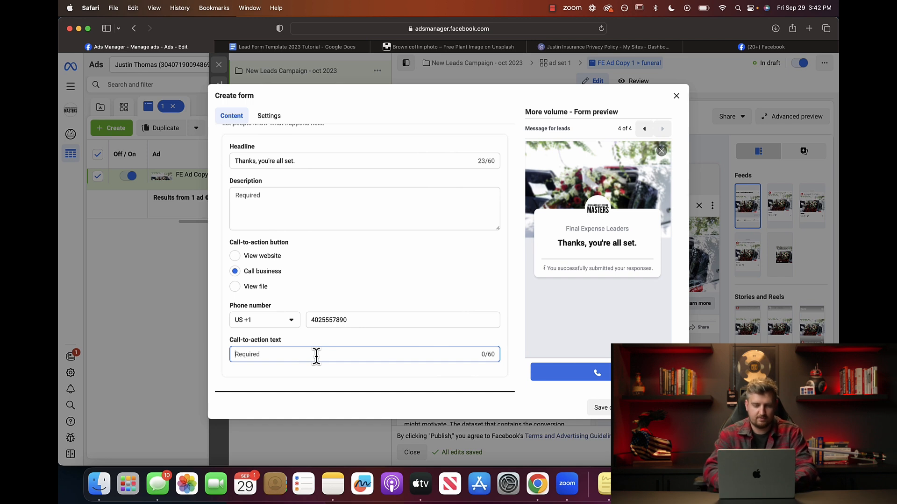
Replace the completion headline with 'You're Almost Done!' copied from the template document.
click(304, 49)
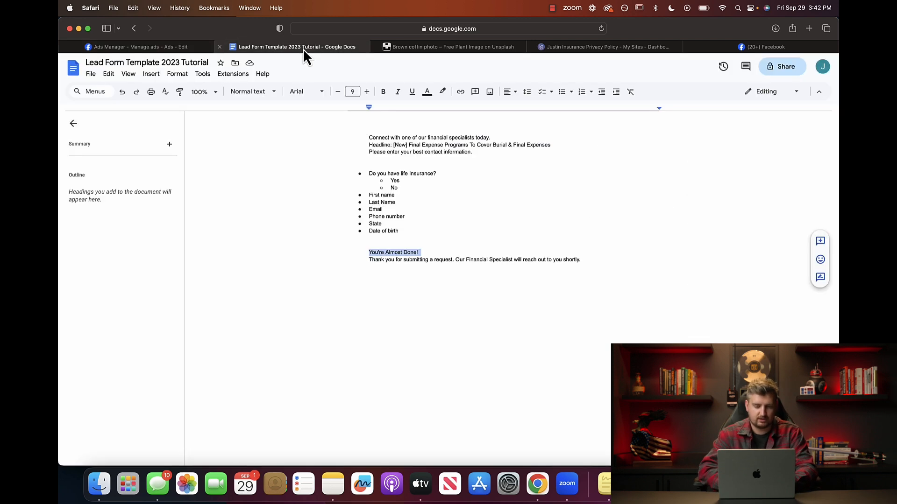
triple_click(394, 253)
key(super+c)
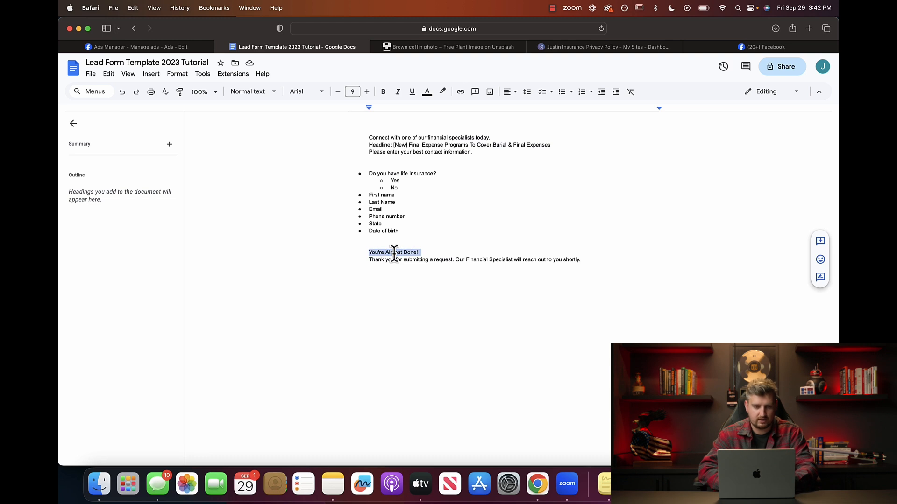
click(170, 48)
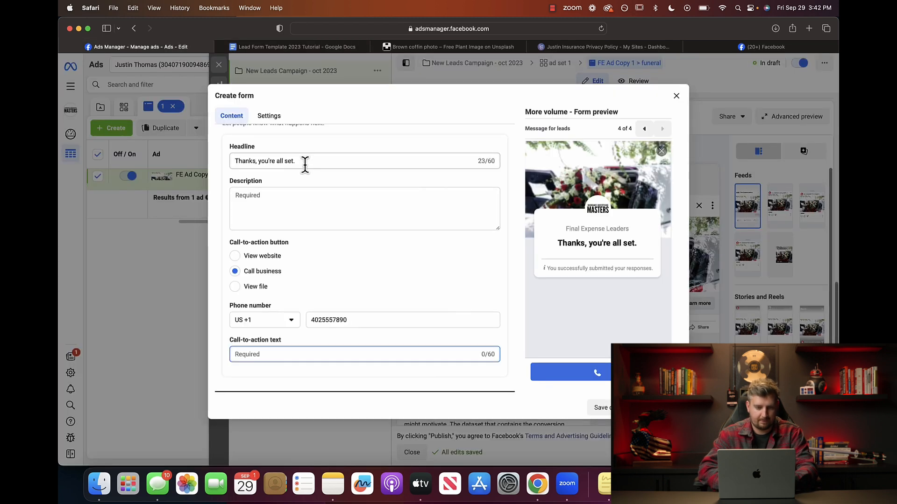
triple_click(305, 162)
key(super+v)
click(296, 192)
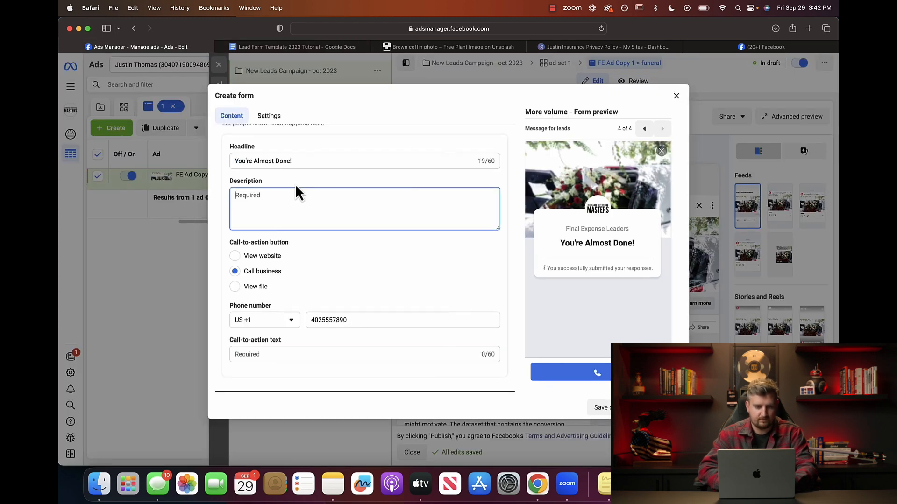
Fill the description with the template's thank-you sentence plus 'Or you can skip the line by calling in now!'.
click(299, 46)
triple_click(436, 260)
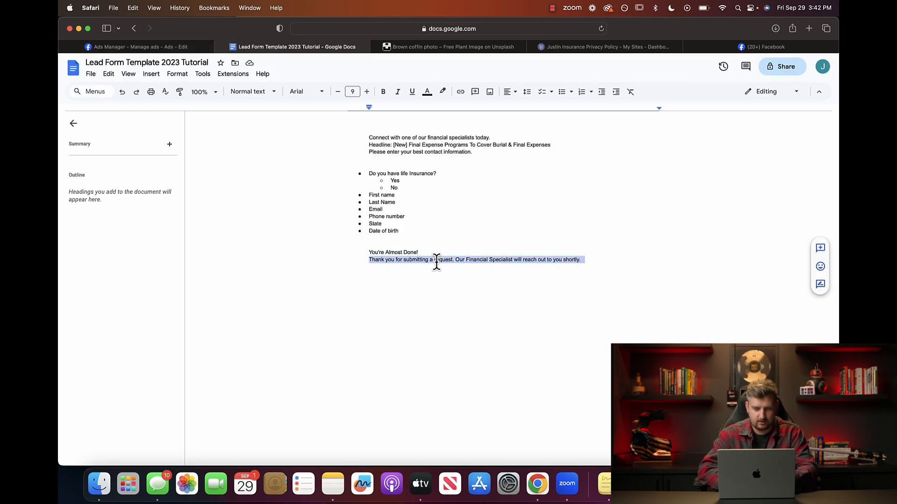
click(181, 49)
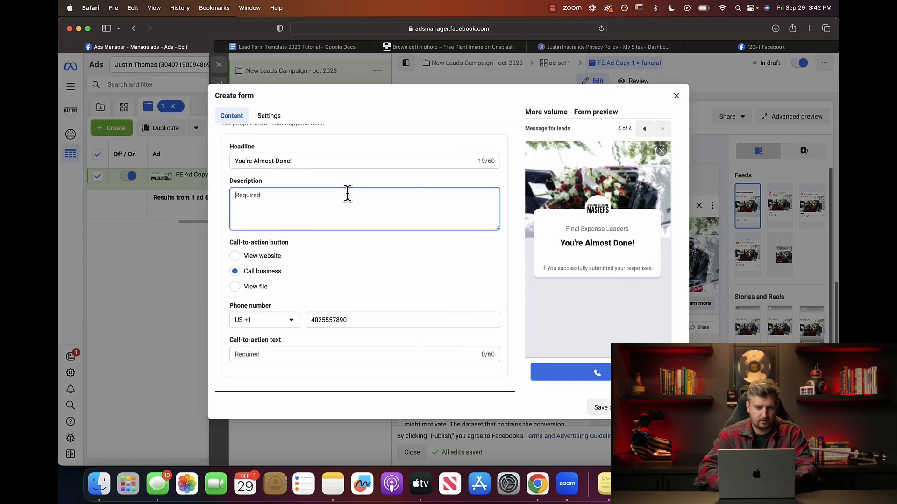
key(super+v)
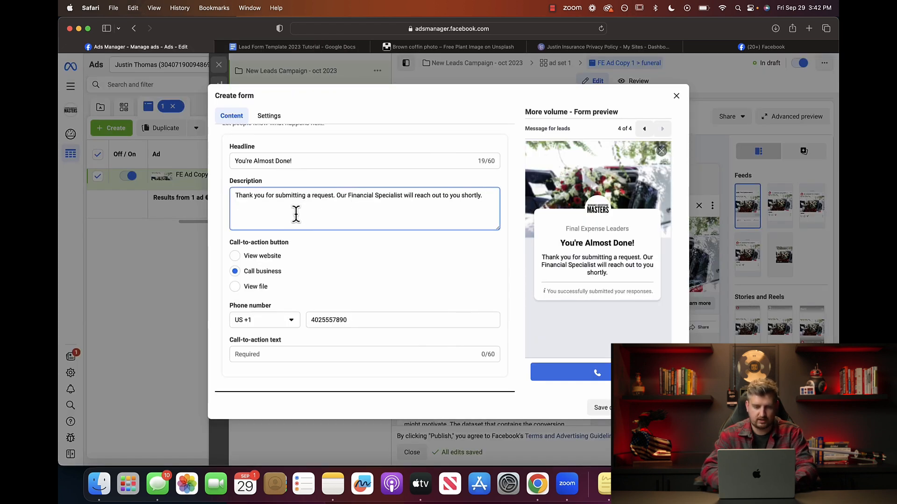
text(Or you can)
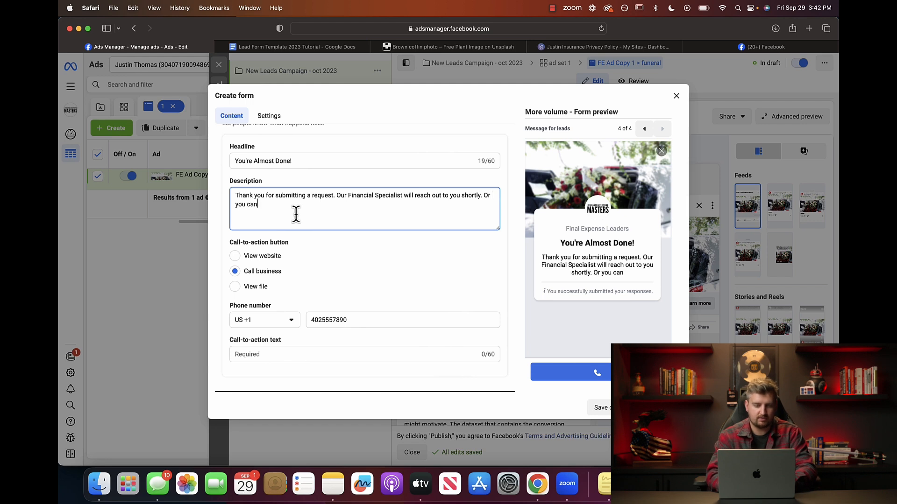
text( skip the li)
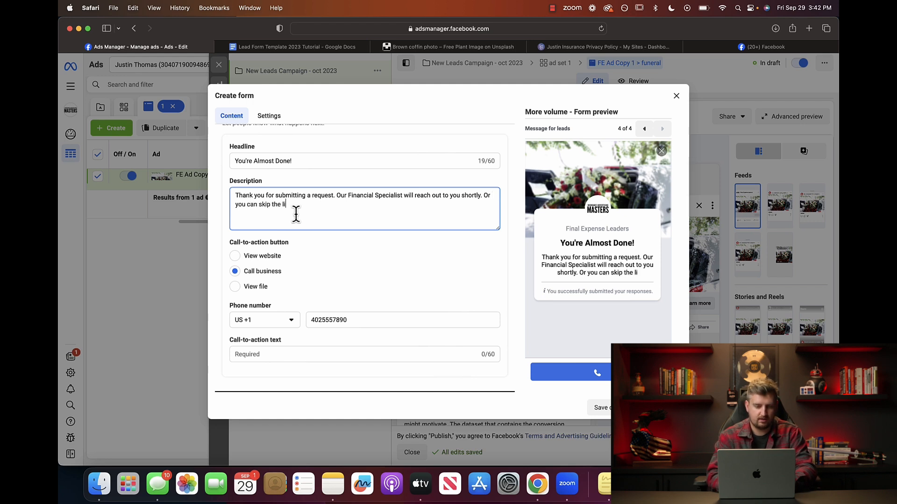
text(ne by callin)
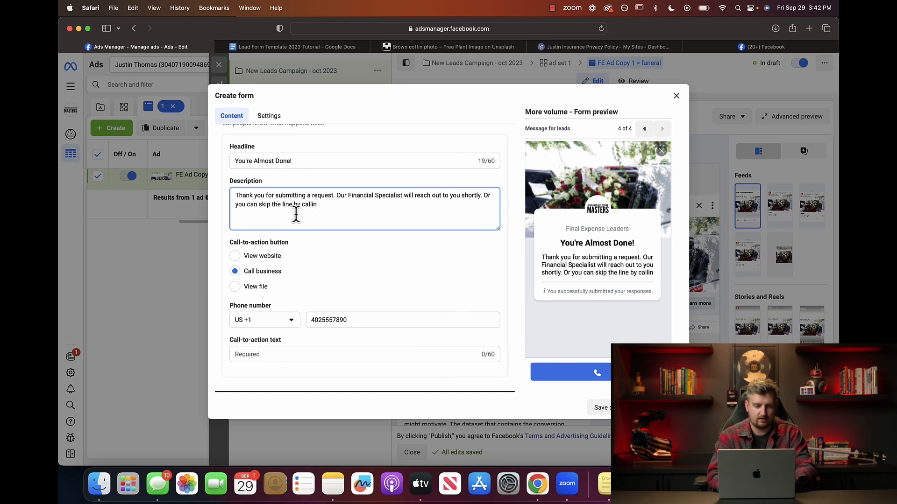
text(g in now)
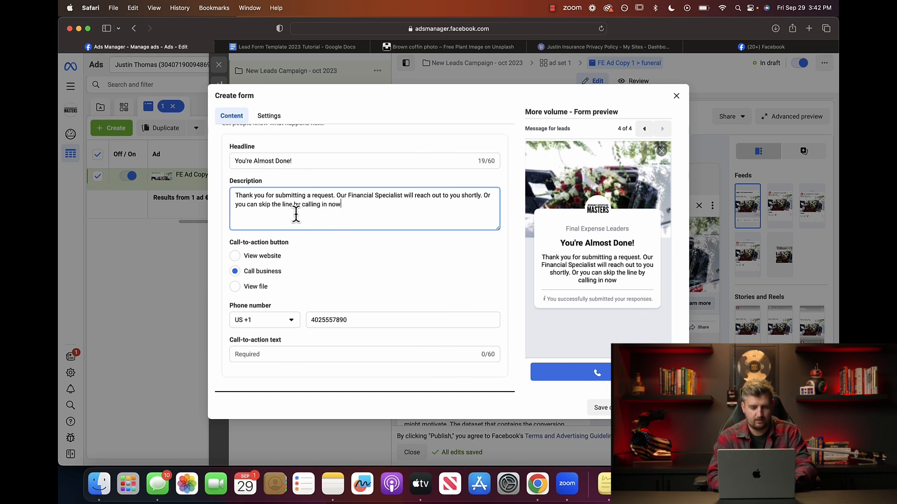
text(!)
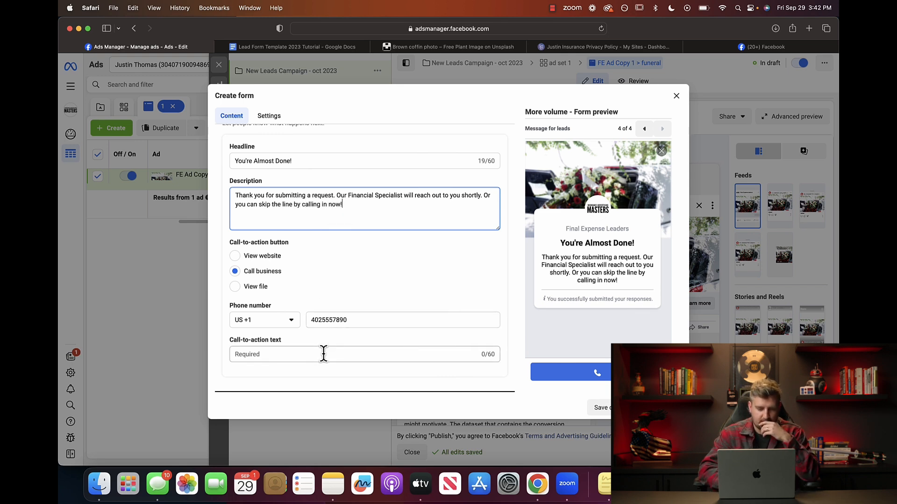
Set the call button text to 'Call Now'.
click(309, 353)
text(Call Now)
click(407, 372)
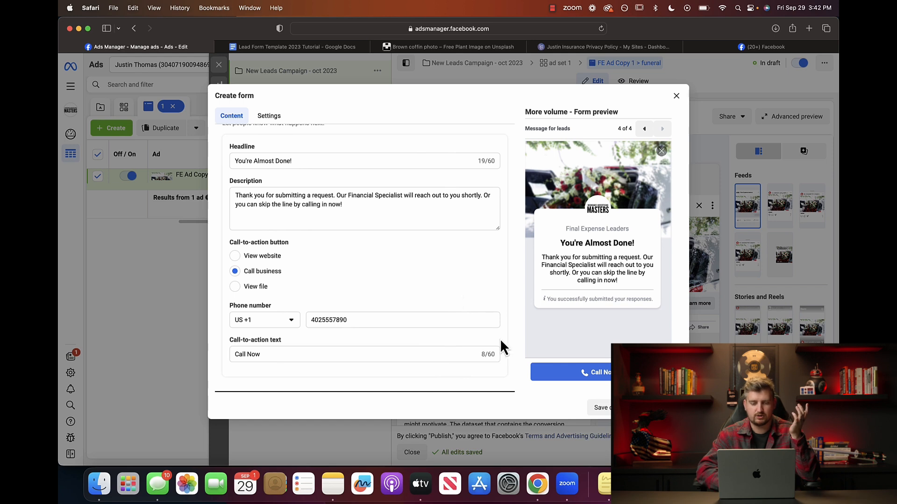
Review the Create form dialog and finish it, attaching the new untitled form to the ad.
scroll(460, 295, up, 8)
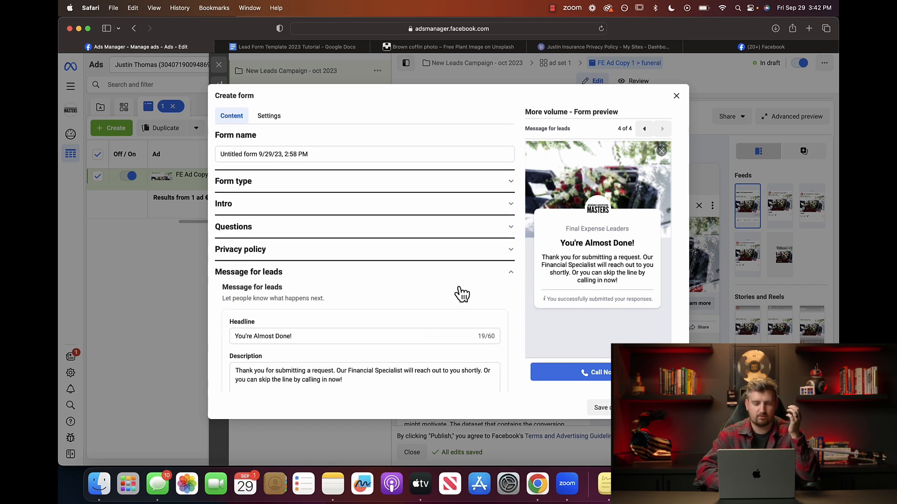
scroll(473, 282, down, 5)
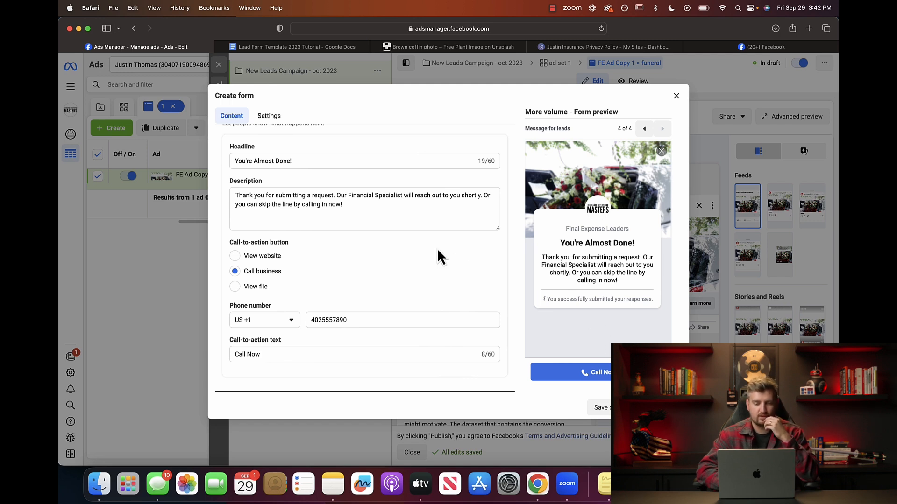
scroll(437, 256, up, 5)
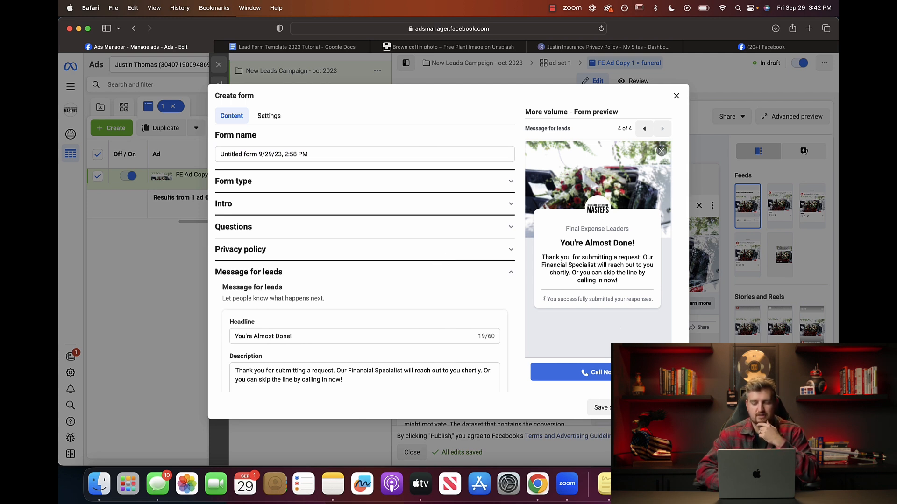
click(600, 408)
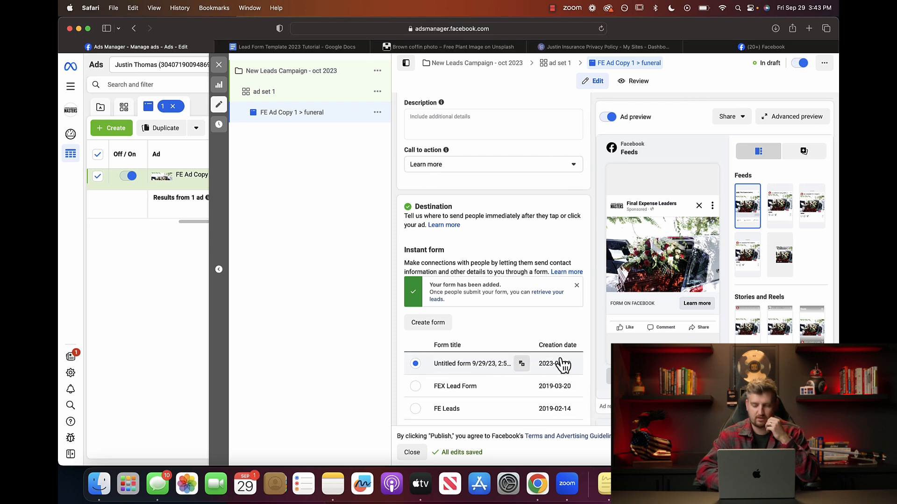
Close the ad editor and open the draft review for New Leads Campaign - oct 2023.
scroll(593, 366, down, 1)
scroll(592, 366, down, 5)
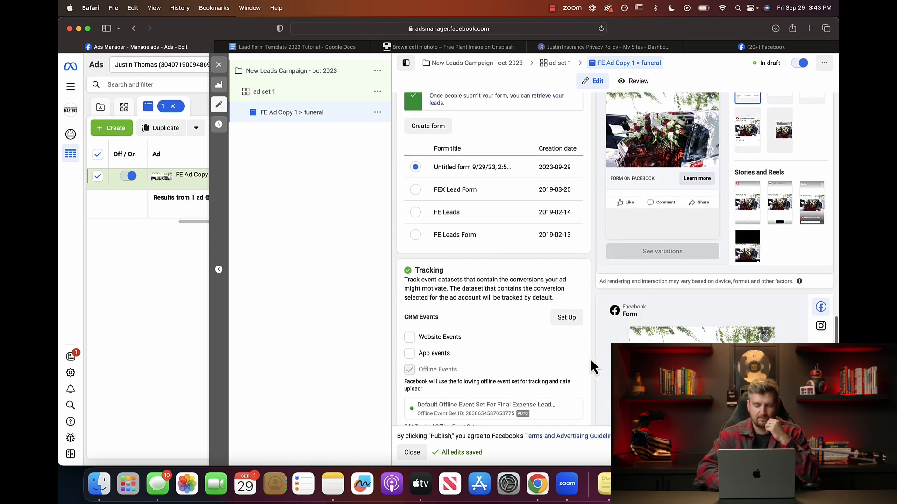
scroll(592, 367, down, 5)
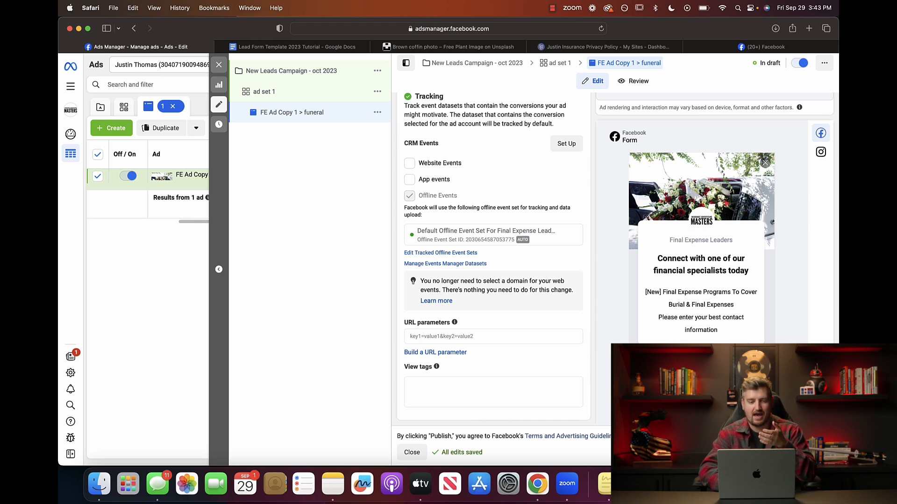
click(218, 65)
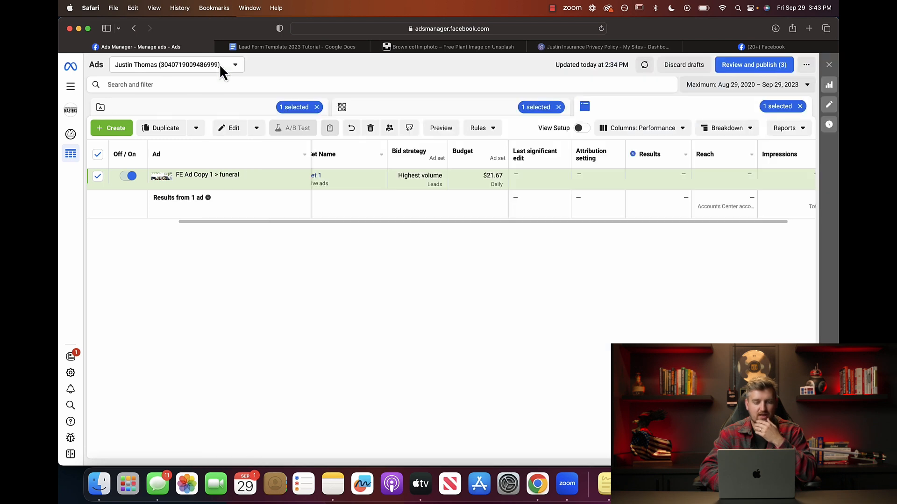
click(753, 70)
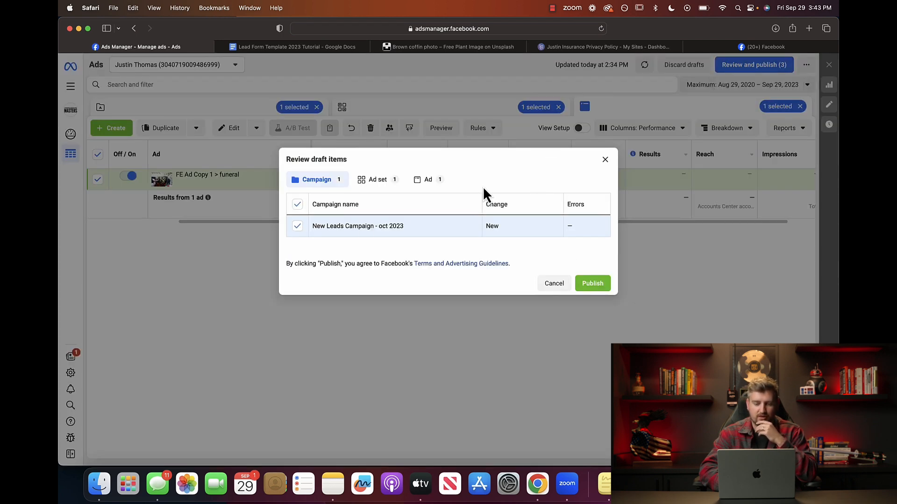